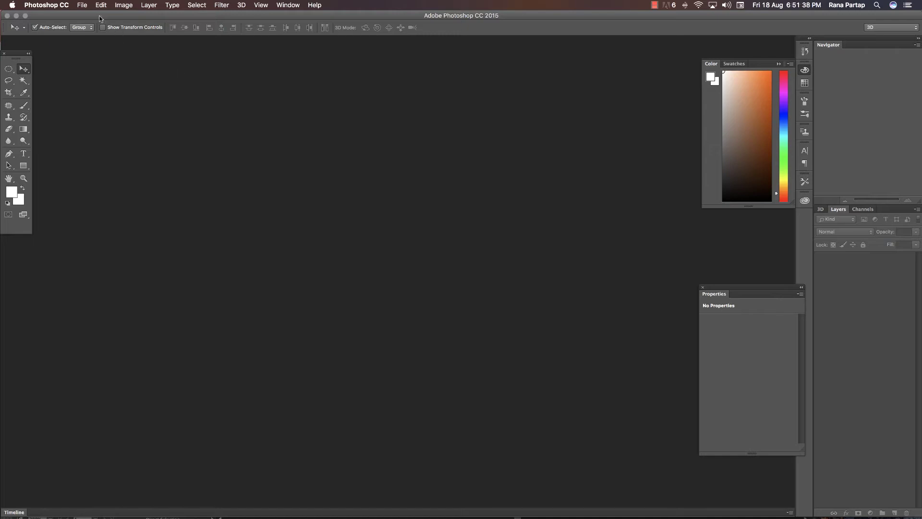
- Create a new white document 7 inches wide by 12 inches tall, then zoom in
click(75, 4)
click(94, 21)
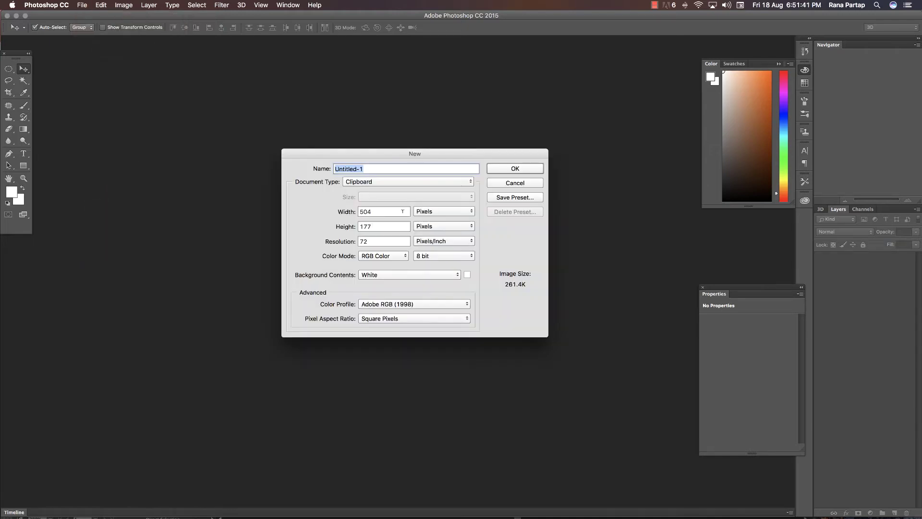
click(442, 211)
double_click(365, 226)
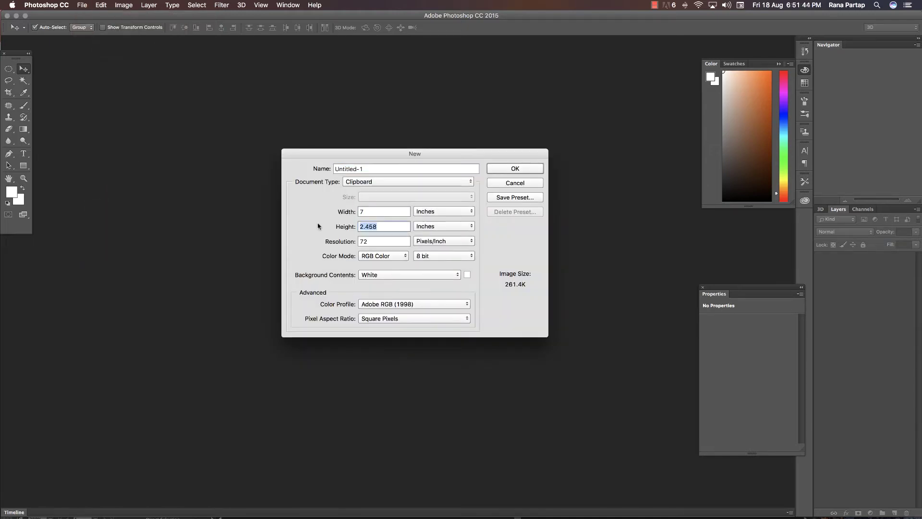
text(12)
double_click(374, 212)
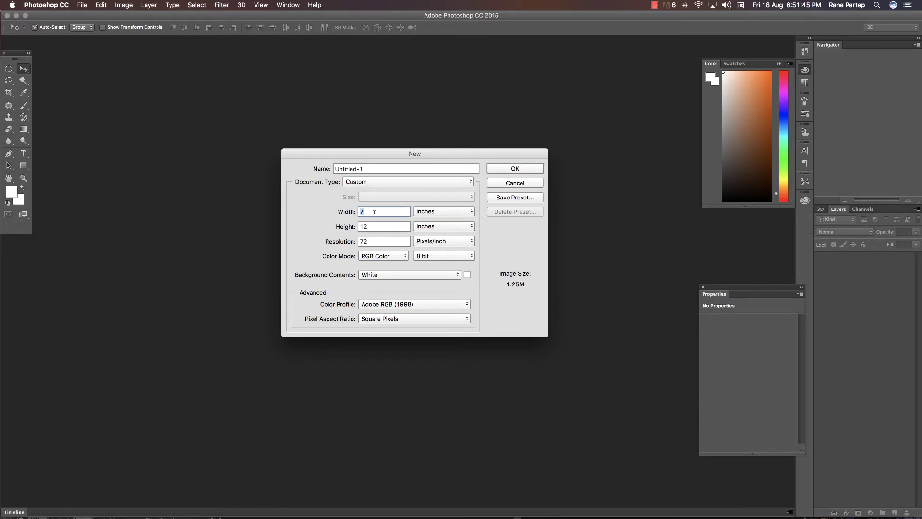
click(531, 169)
key(z)
click(393, 273)
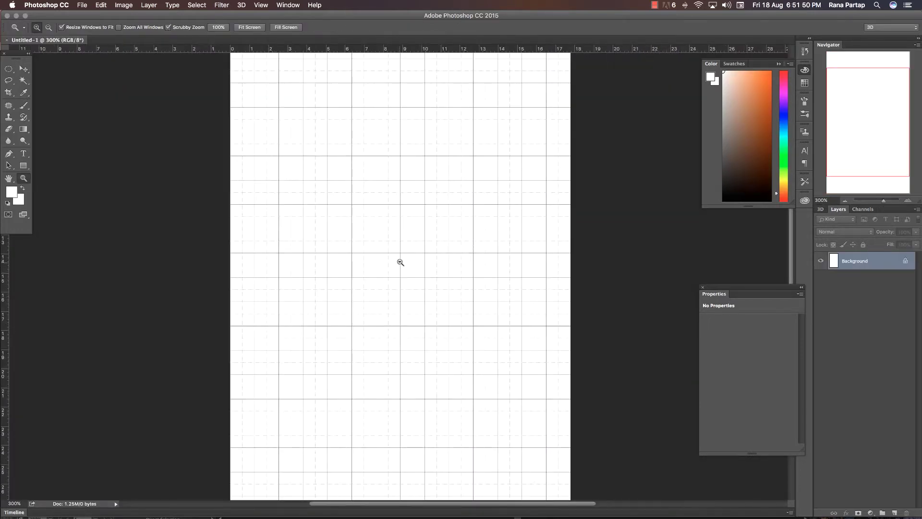
- Zoom out to the whole page and toggle the grid overlay off and back on
drag(406, 253, 395, 319)
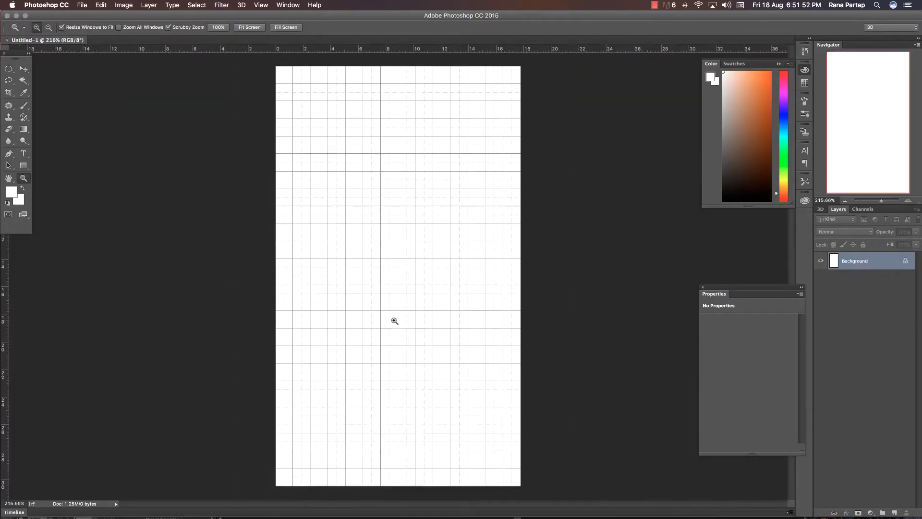
click(23, 69)
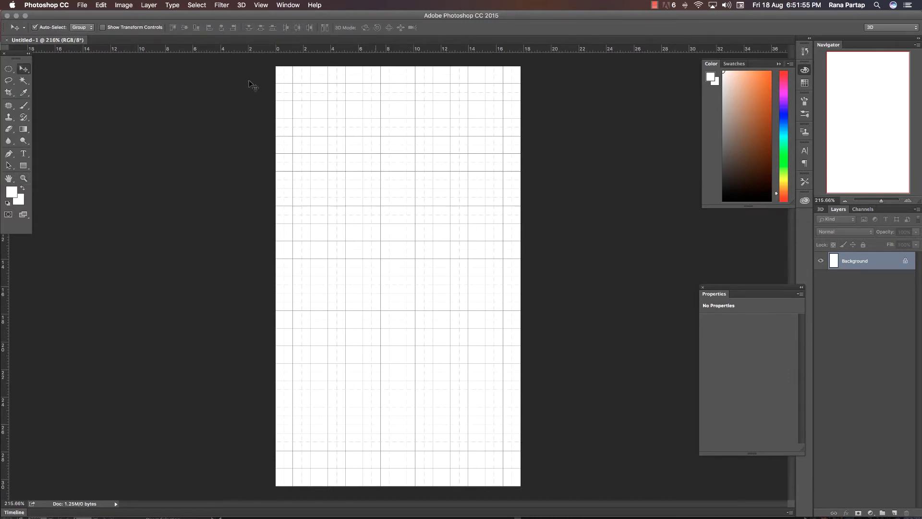
click(270, 6)
mouse_move(268, 160)
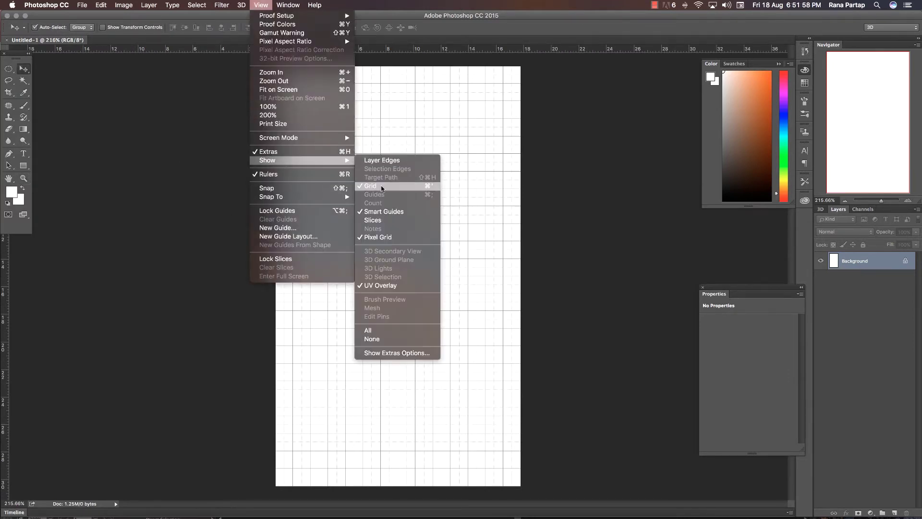
click(389, 186)
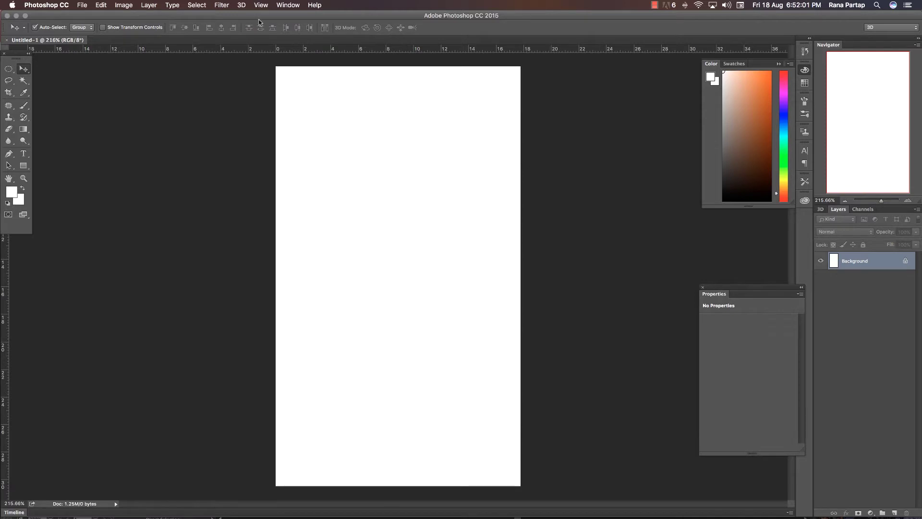
click(261, 7)
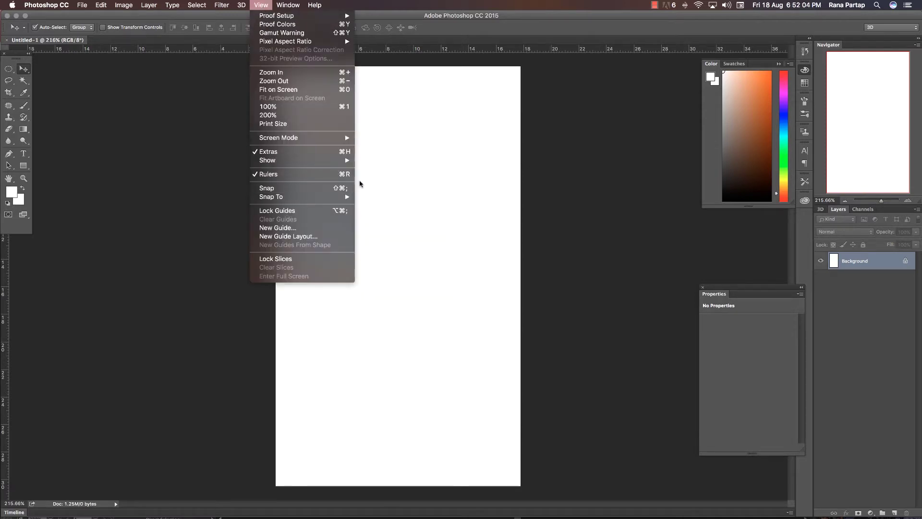
mouse_move(288, 160)
click(422, 186)
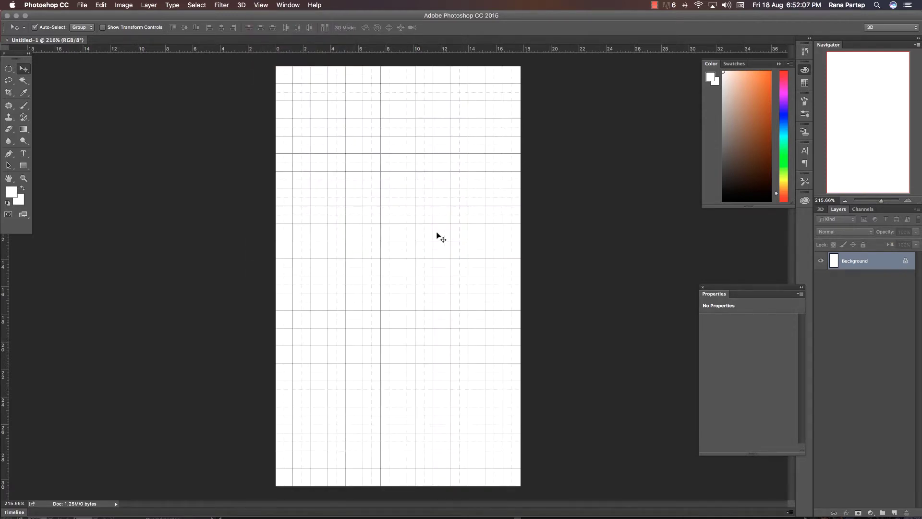
- Convert the Background into Layer 0 and duplicate it
double_click(883, 264)
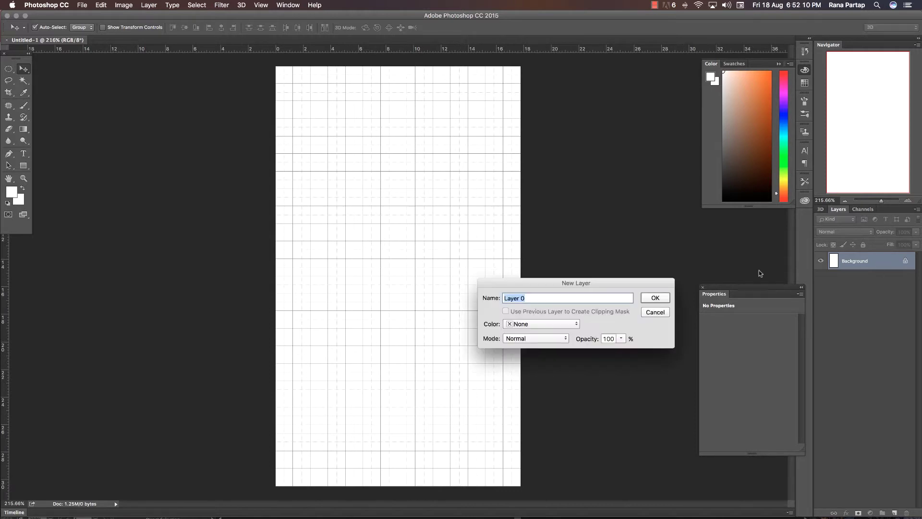
click(646, 297)
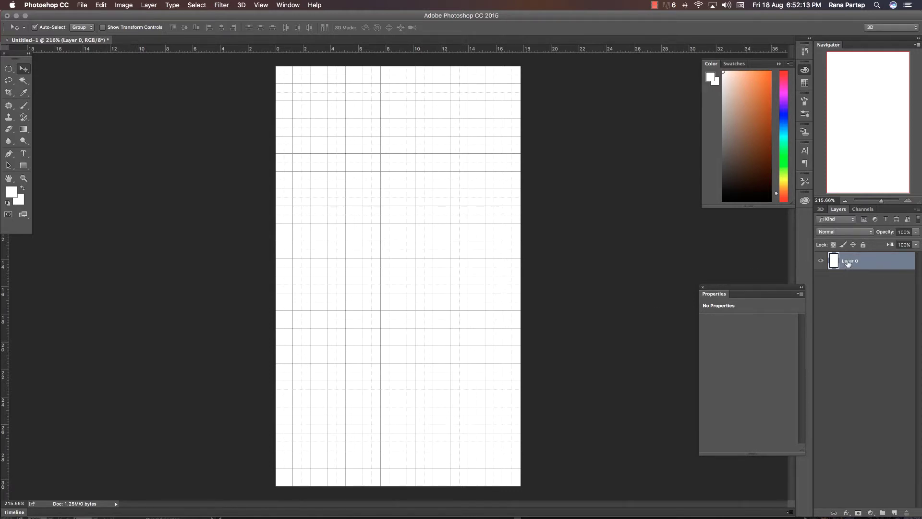
key(ctrl+j)
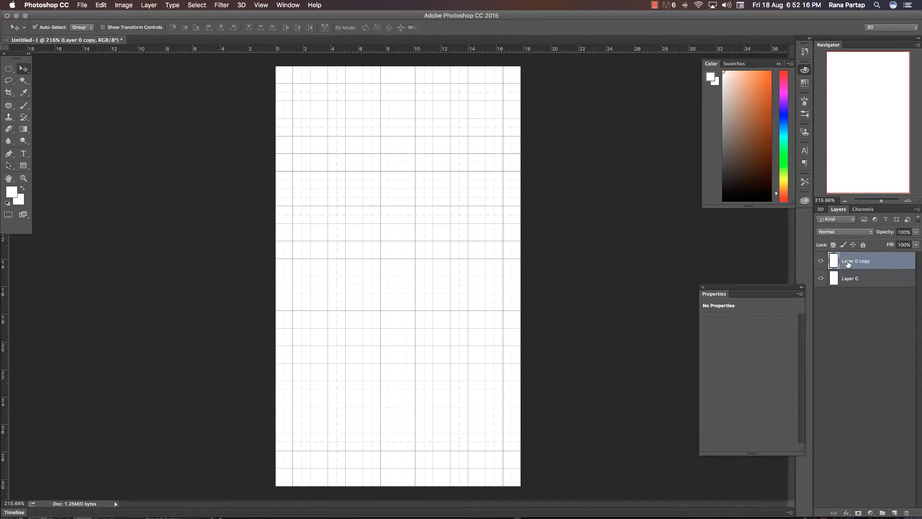
- Fill Layer 0 copy with dark grey and zoom in on the page top
click(721, 179)
key(alt+BackSpace)
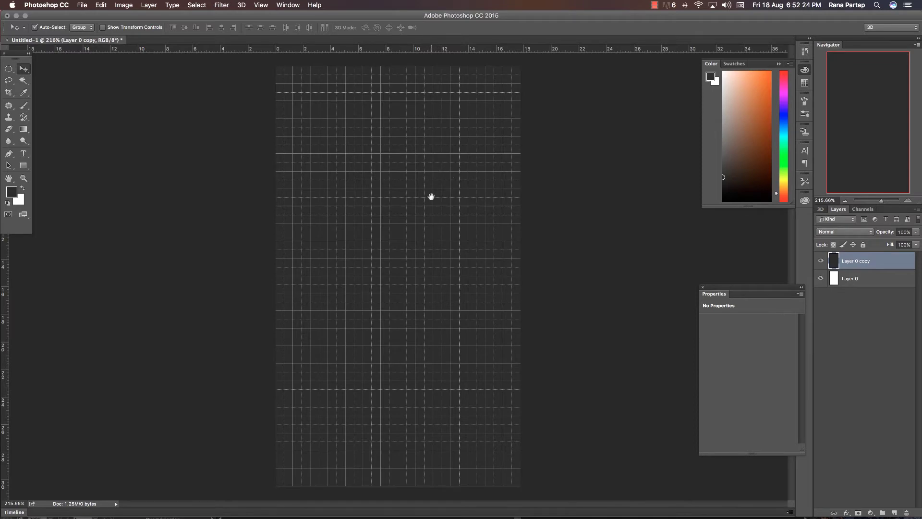
key(z)
click(430, 196)
- Copy a large page-wide ellipse onto new Layer 1 and hide Layer 0 copy
drag(430, 189, 429, 330)
click(11, 69)
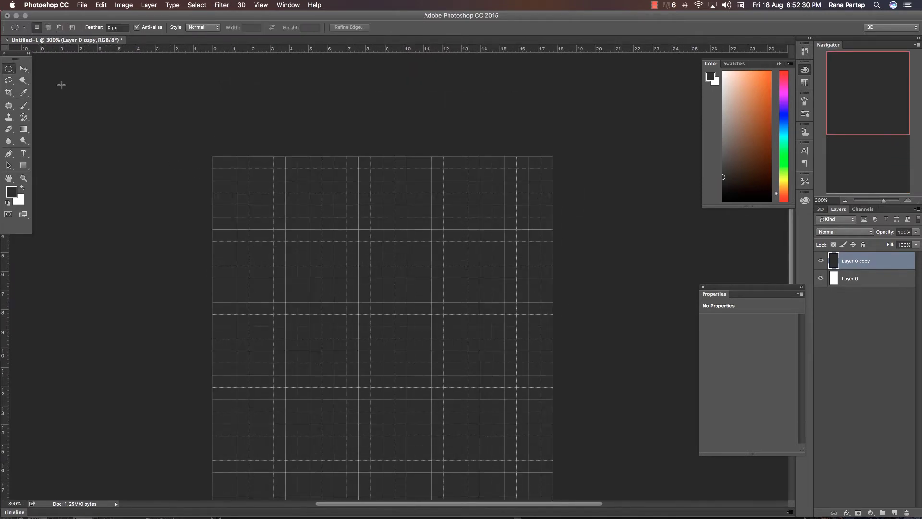
drag(100, 82, 649, 304)
drag(649, 303, 648, 302)
key(ctrl+j)
click(821, 278)
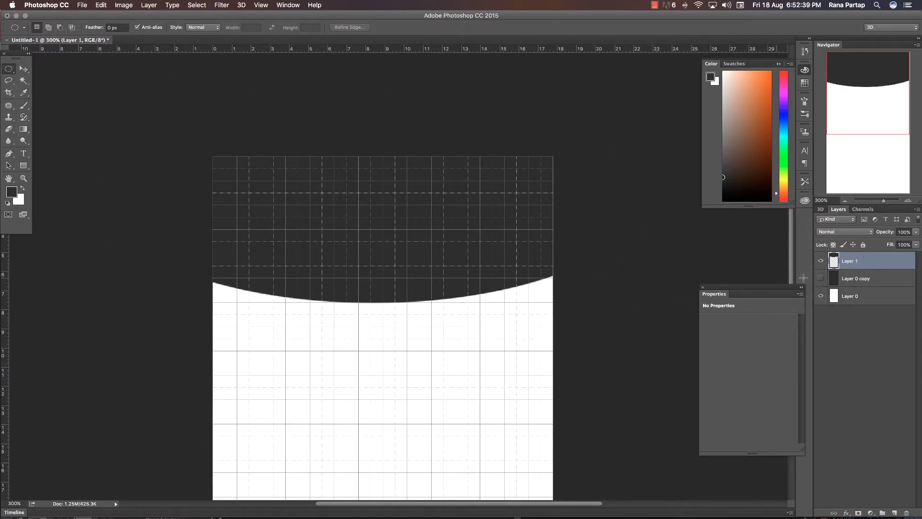
- Reframe the view on the top band and add an empty Layer 2
key(z)
alt+click(325, 284)
click(383, 268)
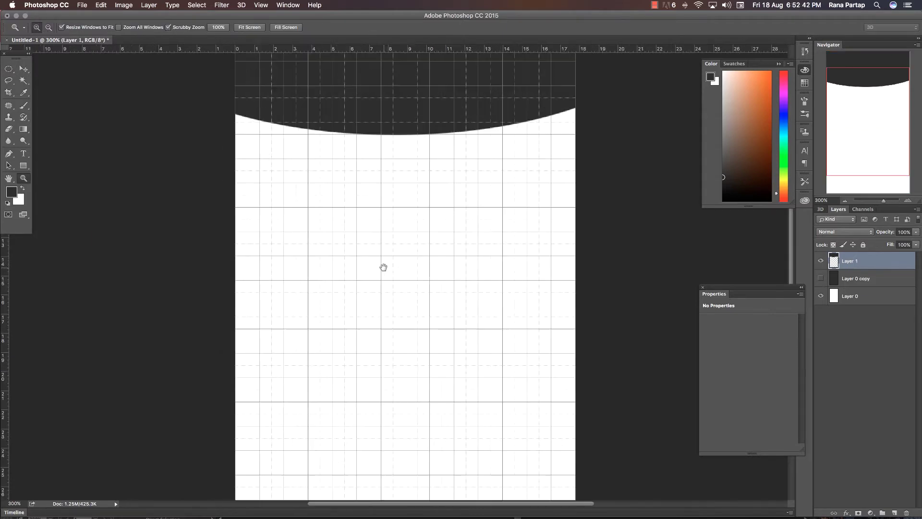
drag(382, 268, 370, 255)
click(23, 70)
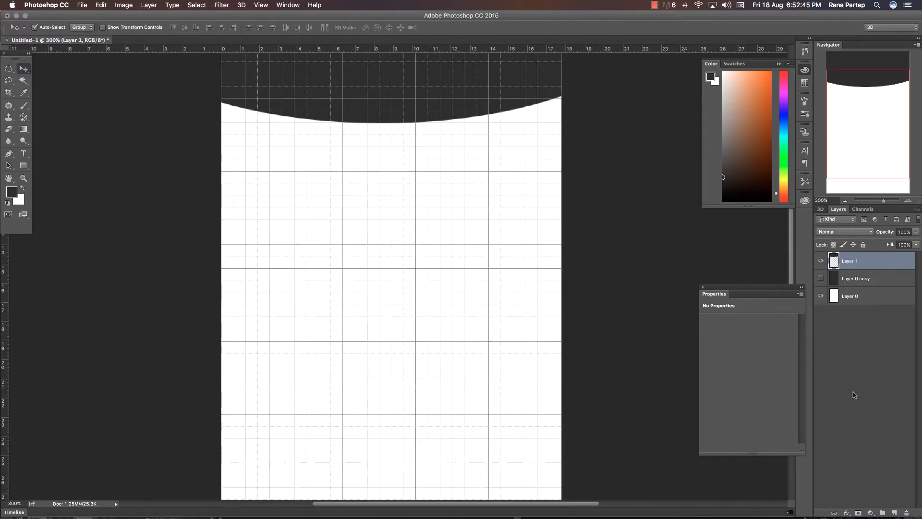
click(894, 512)
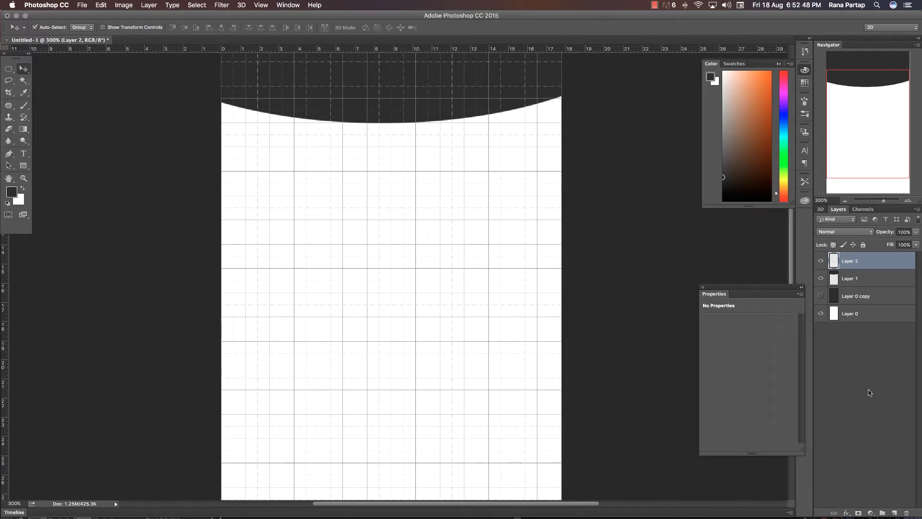
- Fill Layer 2 white and copy a central square of it onto a new Layer 3
key(x)
key(alt+BackSpace)
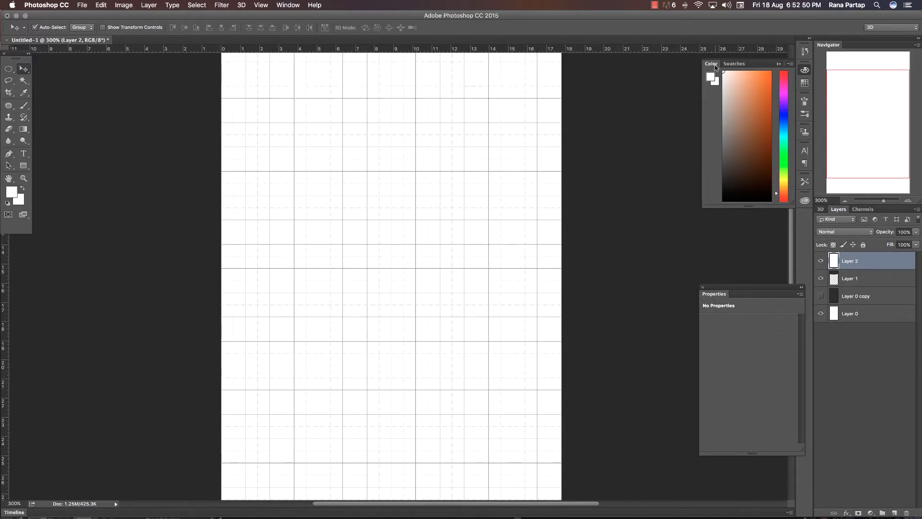
drag(9, 68, 45, 71)
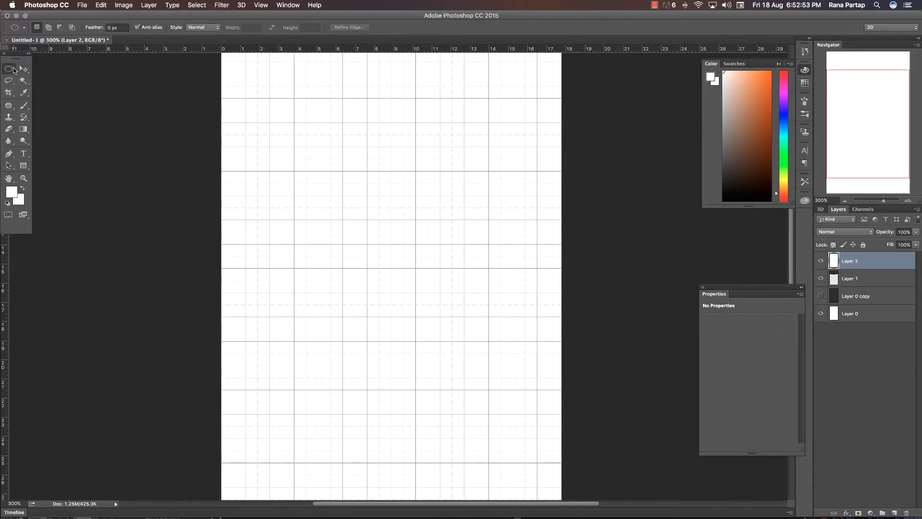
click(46, 67)
drag(391, 244, 520, 314)
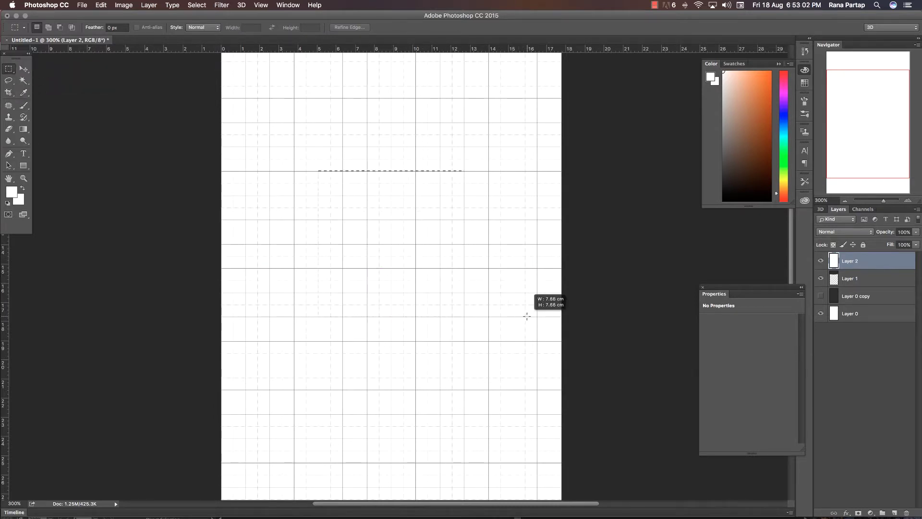
drag(520, 314, 519, 314)
key(v)
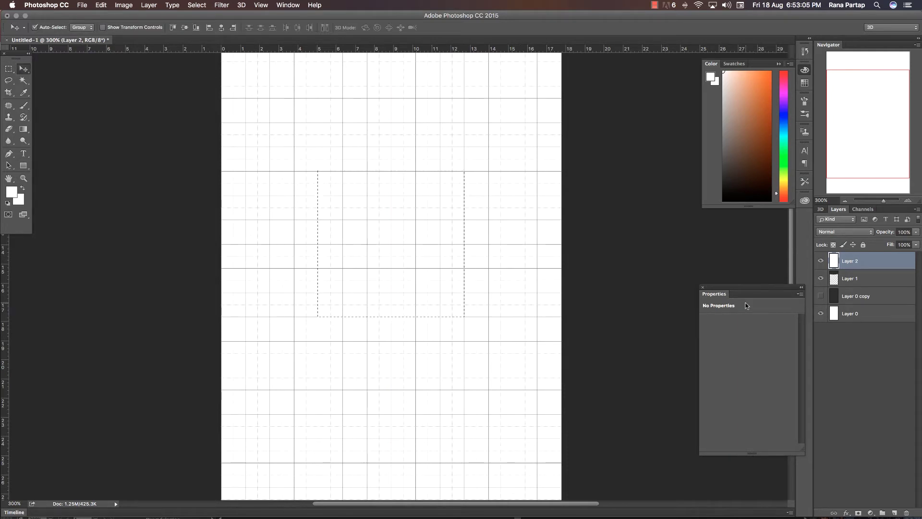
key(super+j)
- Hide Layers 2 and 0 and delete an inner square, leaving a hollow white frame
click(821, 278)
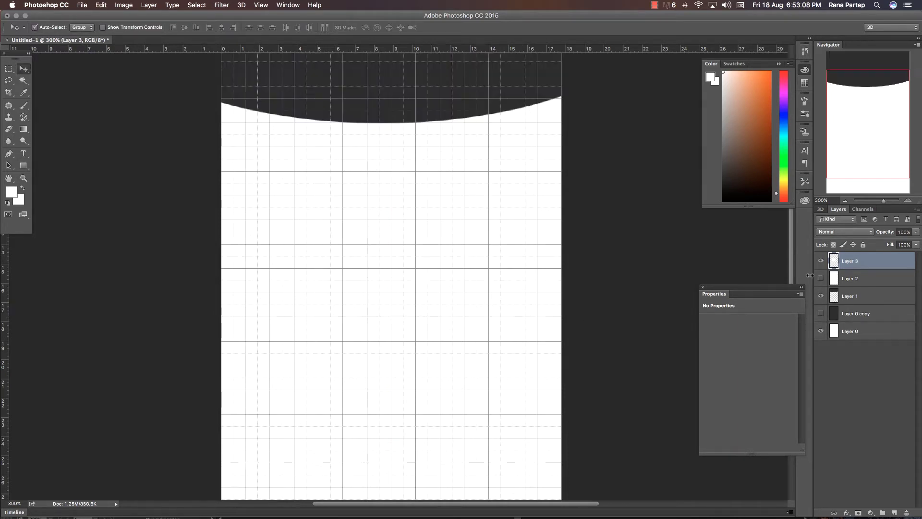
click(820, 331)
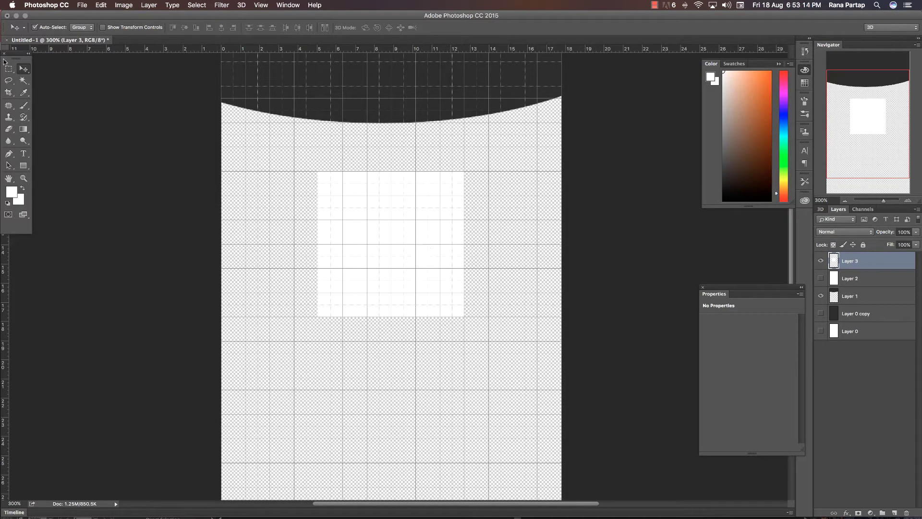
click(8, 69)
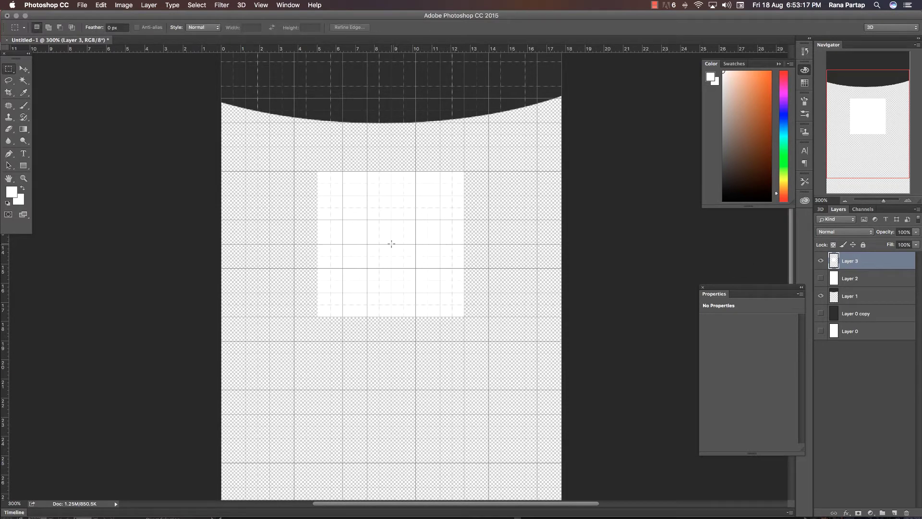
drag(391, 243, 528, 304)
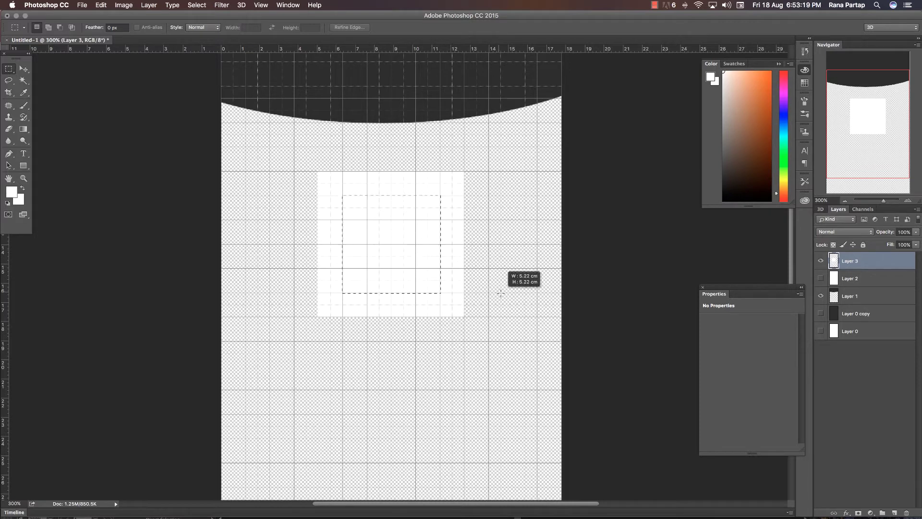
drag(528, 304, 526, 302)
key(Delete)
click(526, 301)
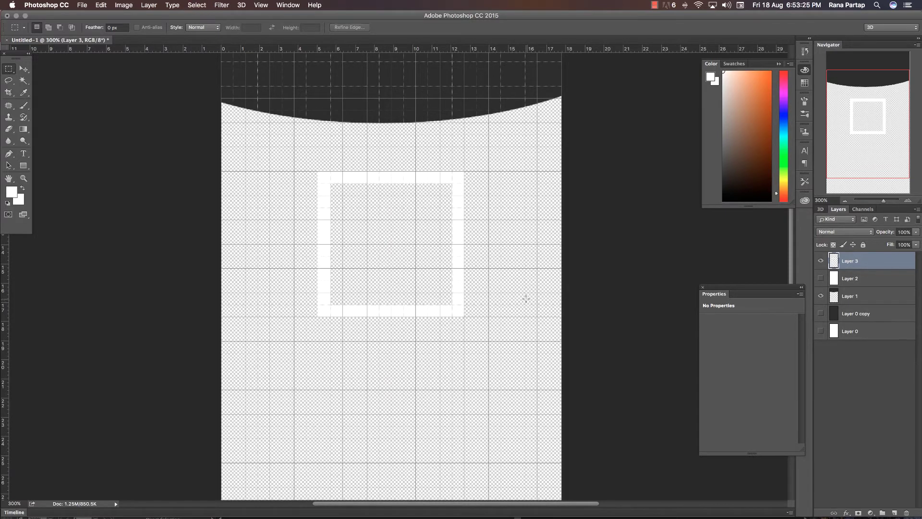
click(23, 68)
- Rotate the white square frame 45° into a diamond
key(ctrl+t)
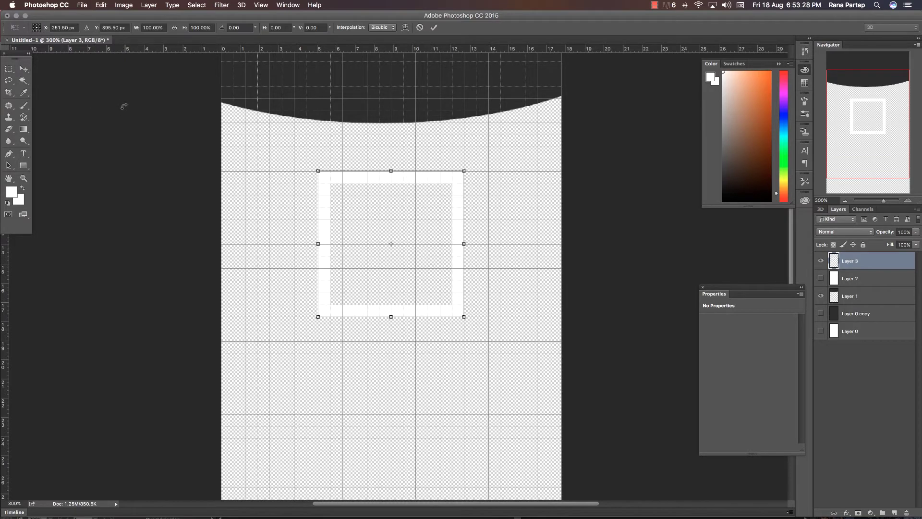
drag(305, 159, 397, 158)
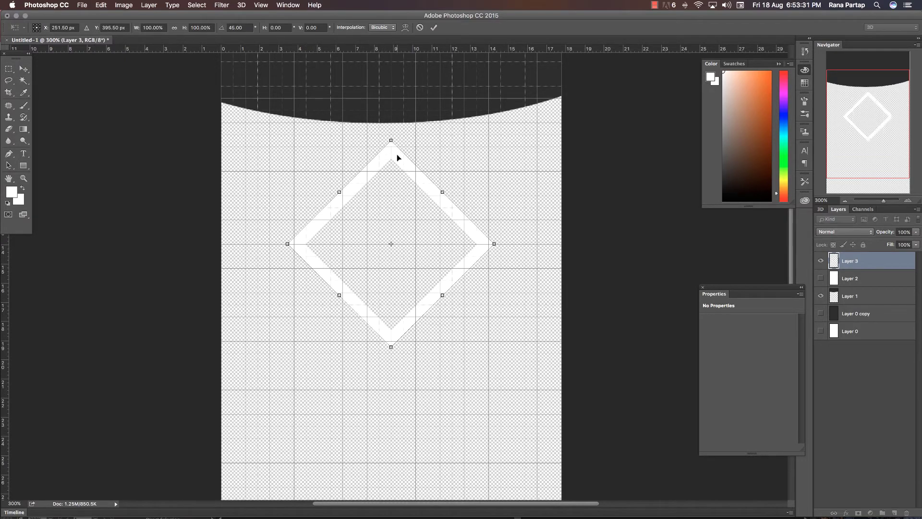
key(Return)
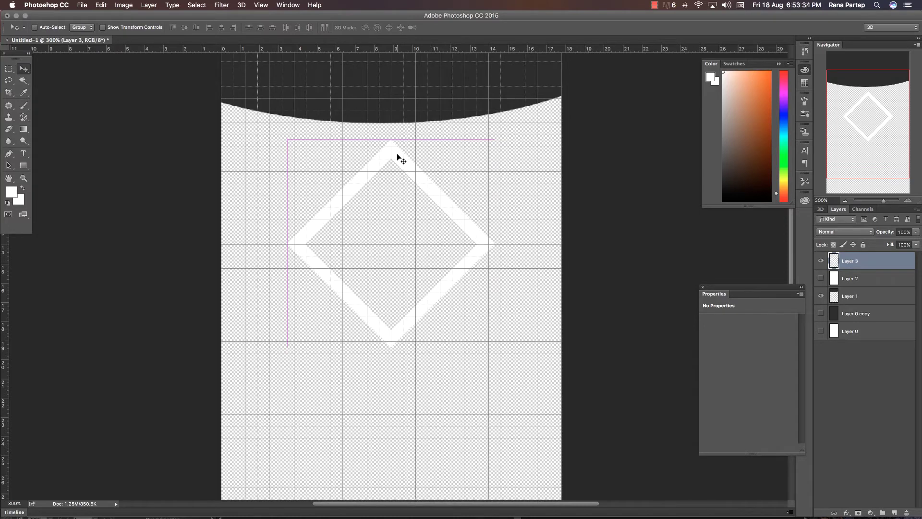
- Duplicate the diamond downward, group both layers as Group 1, and show Layer 2
drag(397, 157, 397, 217)
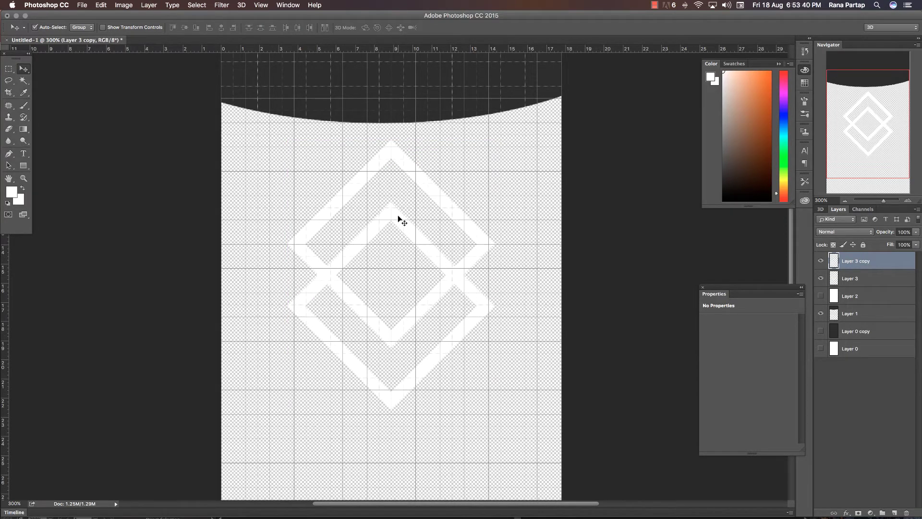
drag(397, 217, 398, 229)
shift+click(868, 279)
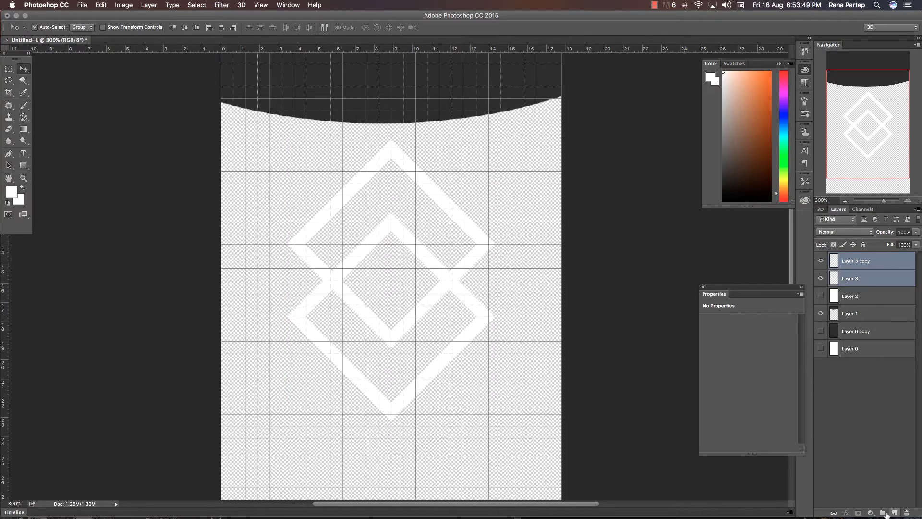
click(883, 512)
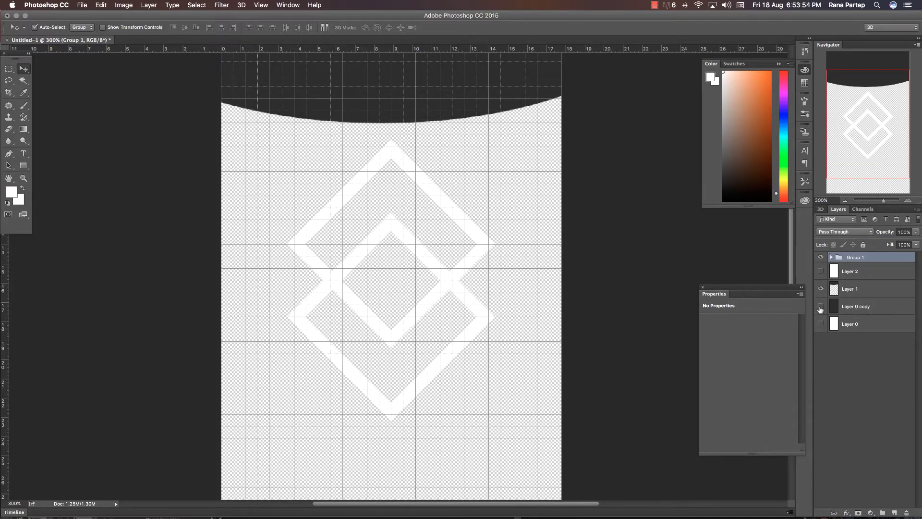
click(821, 272)
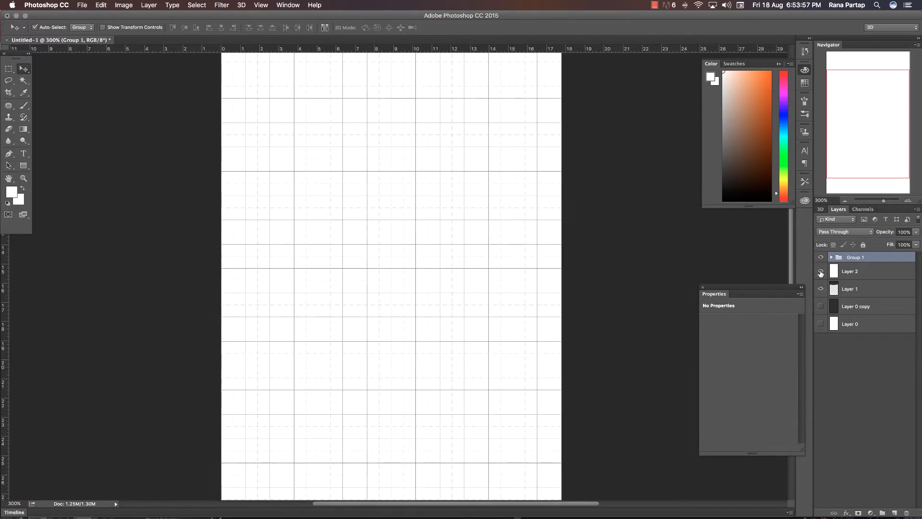
- Drag a vertical guide from the left ruler through the diamonds' centre
key(z)
alt+click(528, 273)
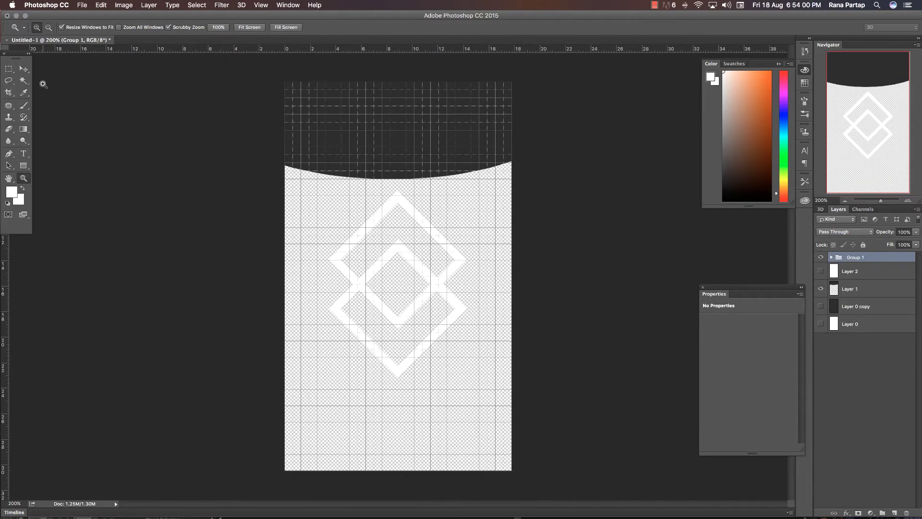
click(24, 69)
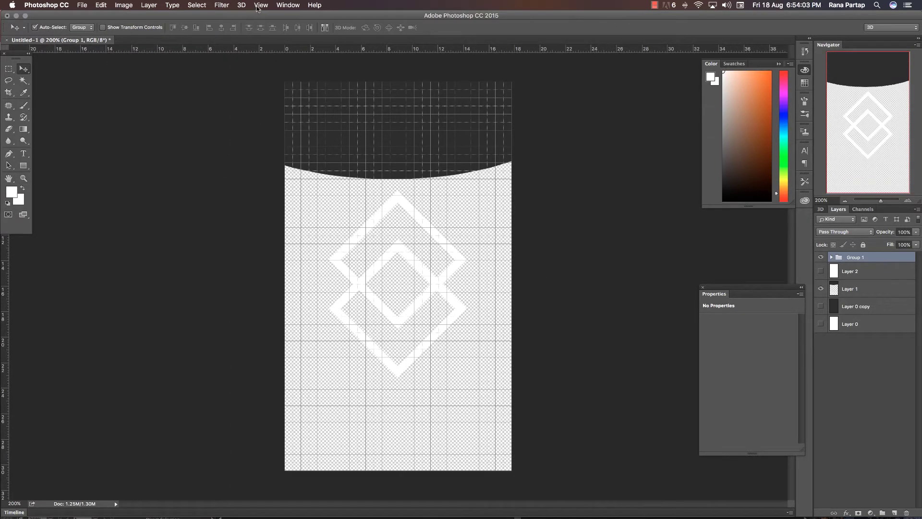
drag(7, 342, 398, 419)
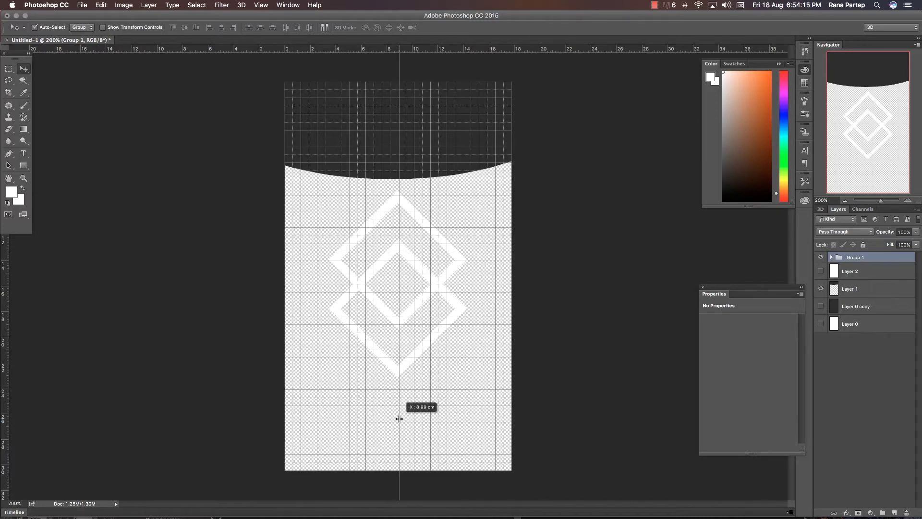
drag(398, 418, 400, 419)
- Hide the grid, zoom to 300% on the label, and show white Layer 0
click(260, 5)
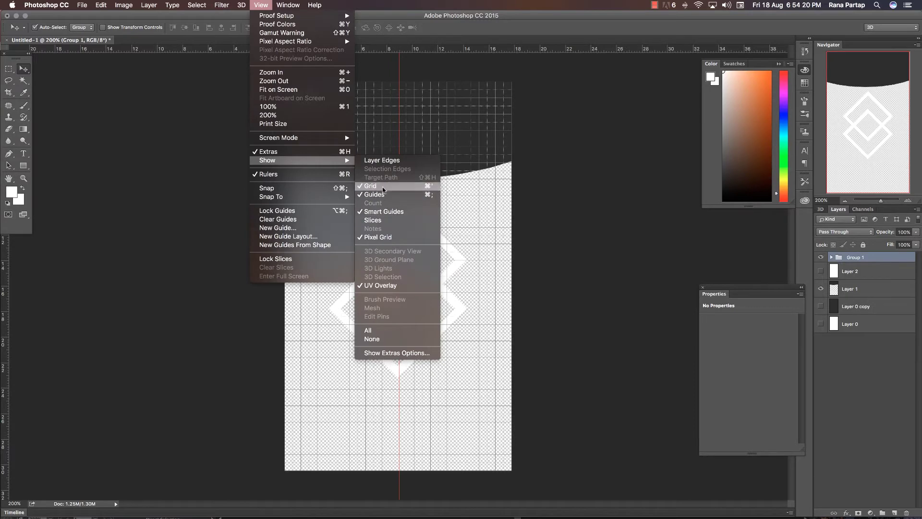
click(389, 187)
key(z)
click(406, 213)
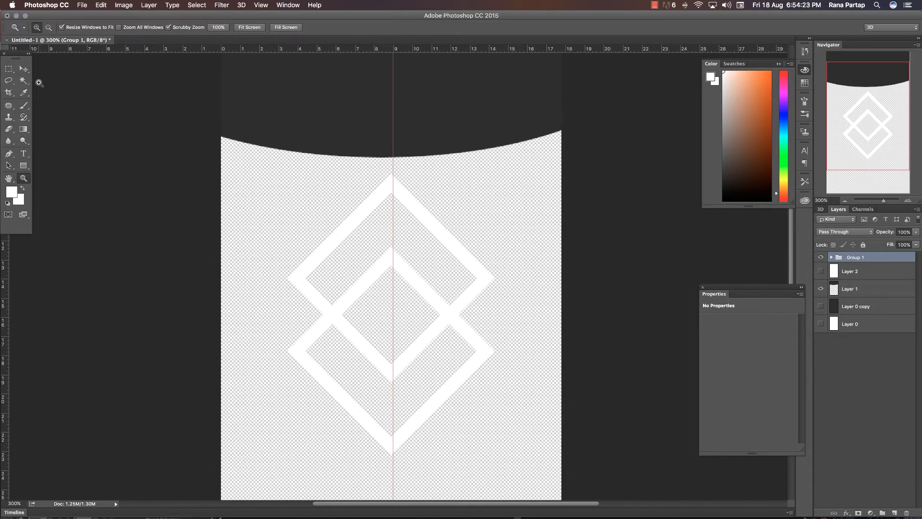
key(v)
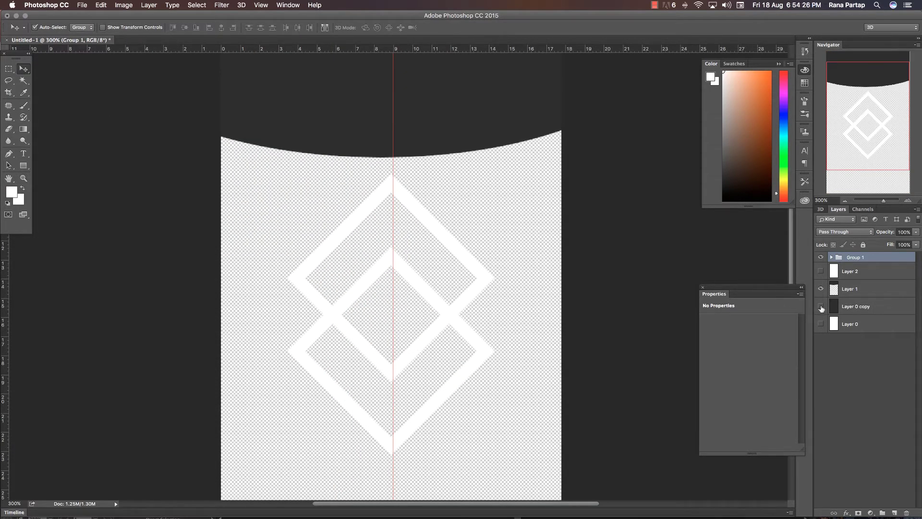
click(820, 307)
click(820, 324)
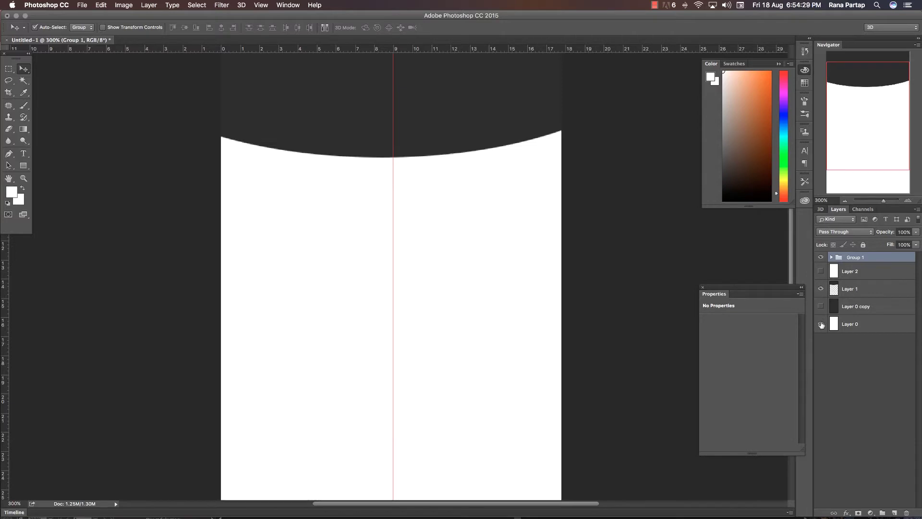
- Make Layer 0 active and visible, and pick a dark grey foreground colour
click(821, 323)
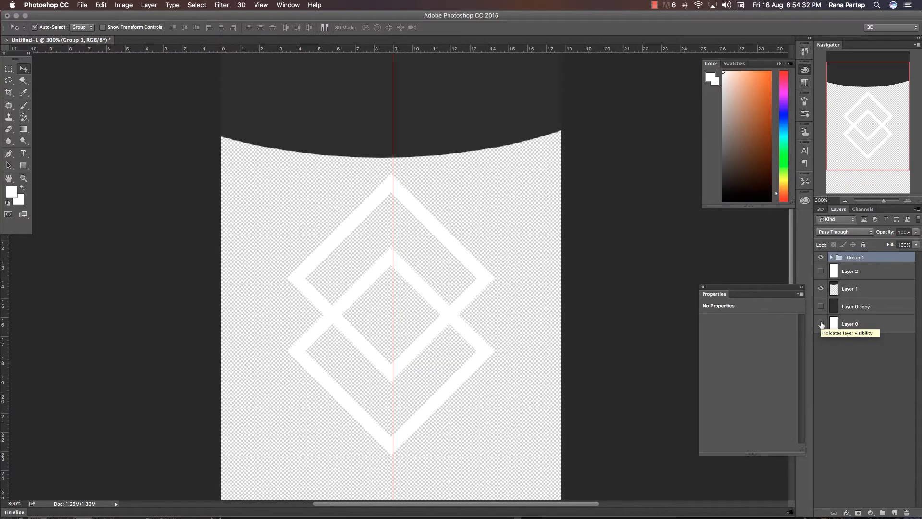
key(super+Tab)
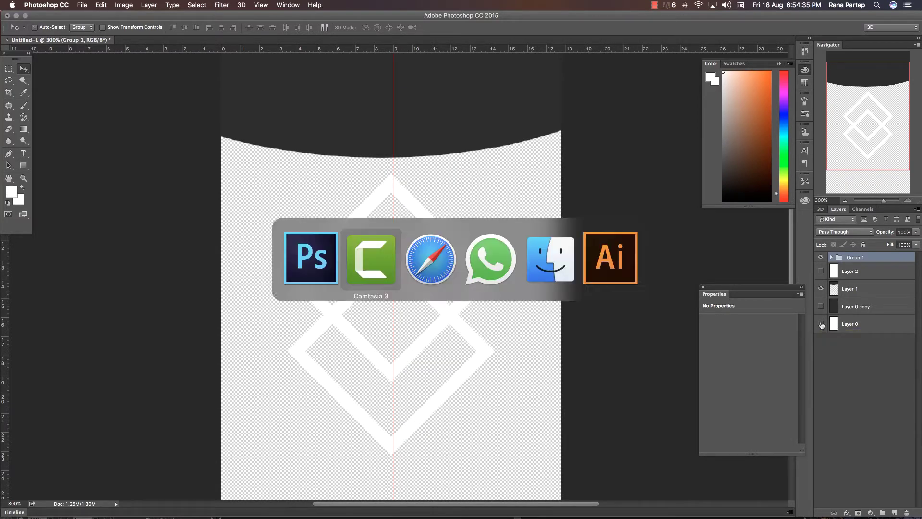
key(super+Tab)
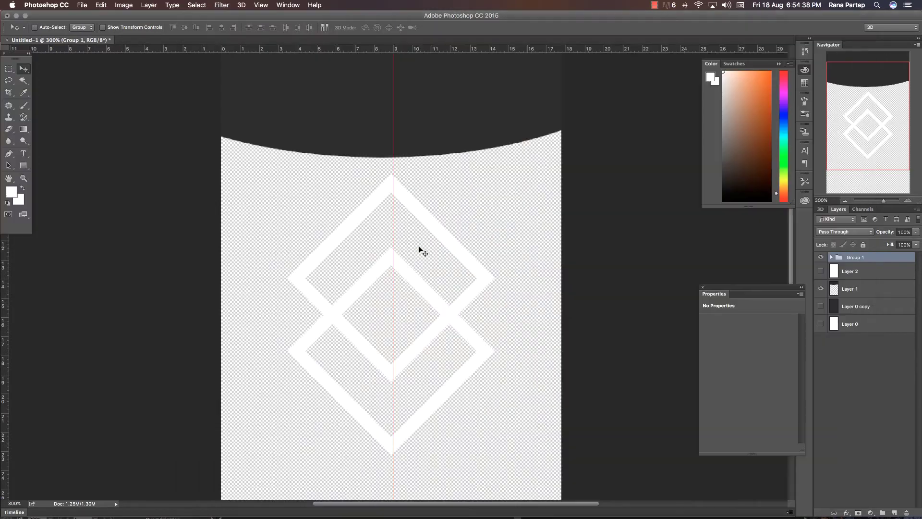
click(849, 327)
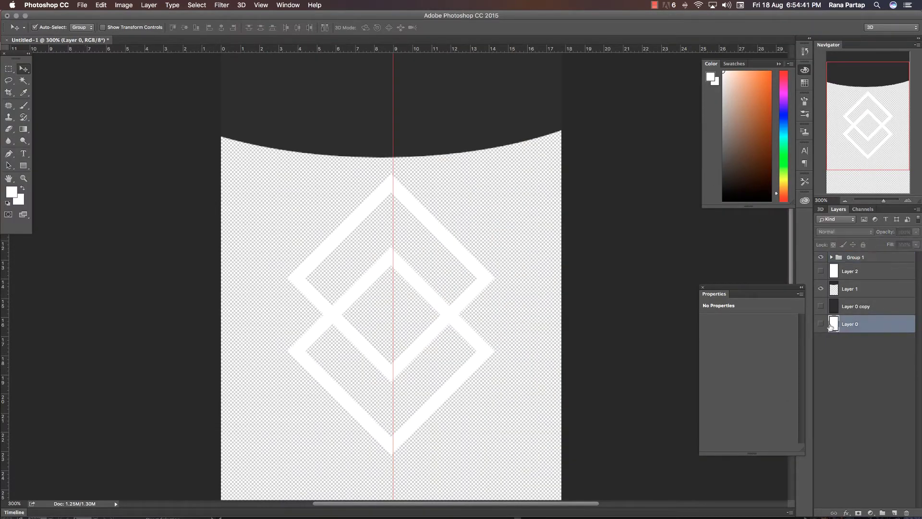
click(821, 324)
click(721, 178)
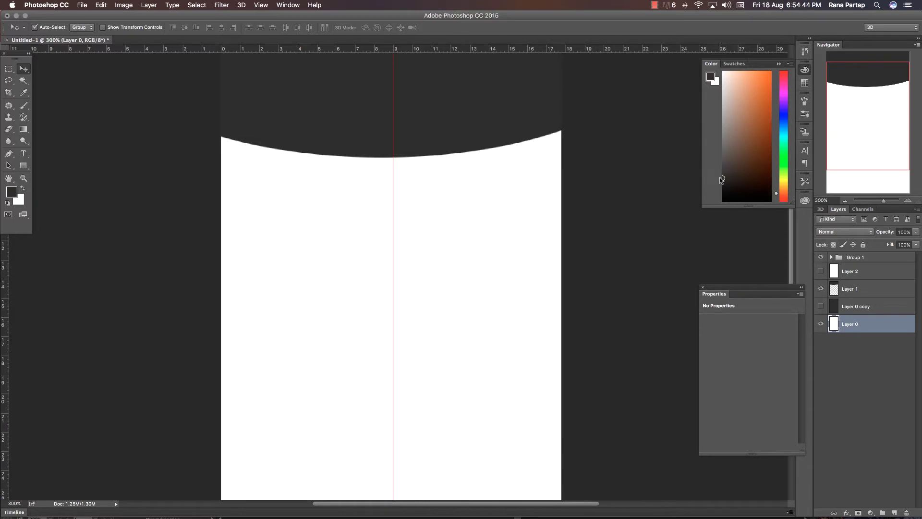
- Fill Layer 0 with dark grey, then refill it with a darker grey
key(alt+BackSpace)
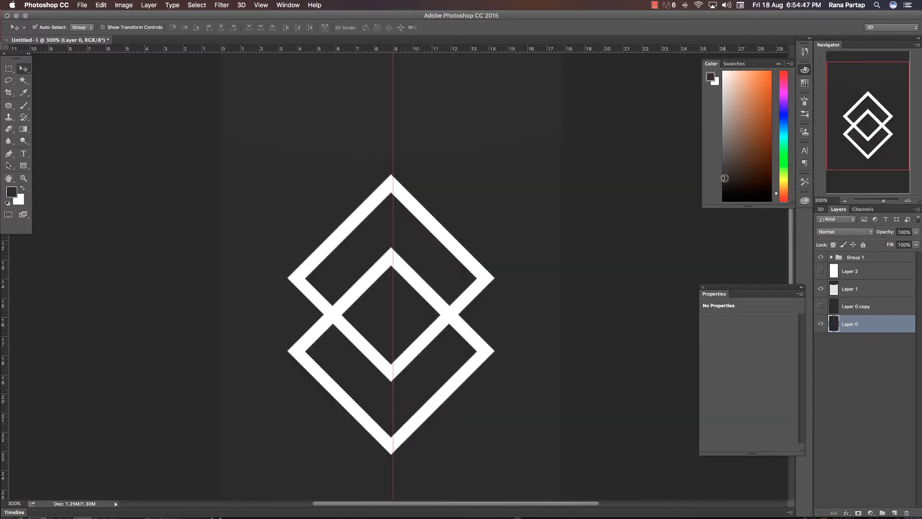
click(723, 184)
key(alt+BackSpace)
key(z)
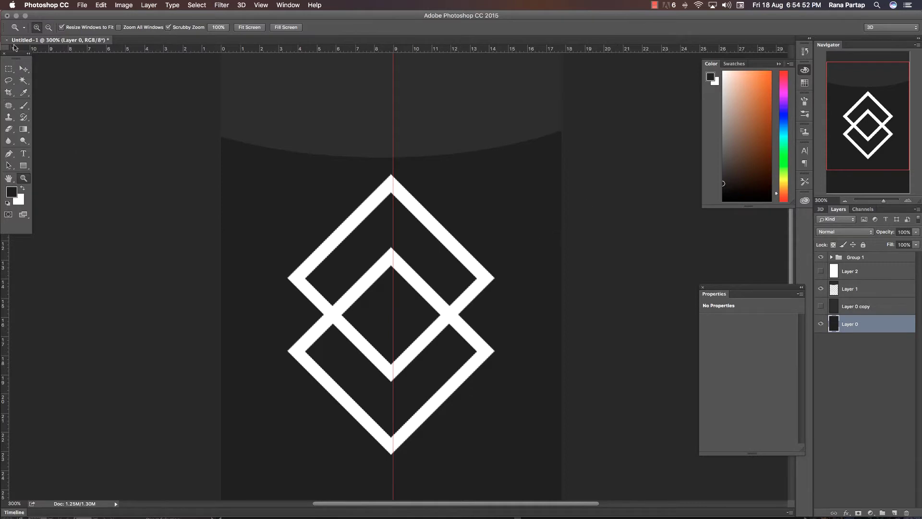
- Nudge Group 1 slightly right and down, then zoom out to the whole label
click(23, 69)
click(865, 258)
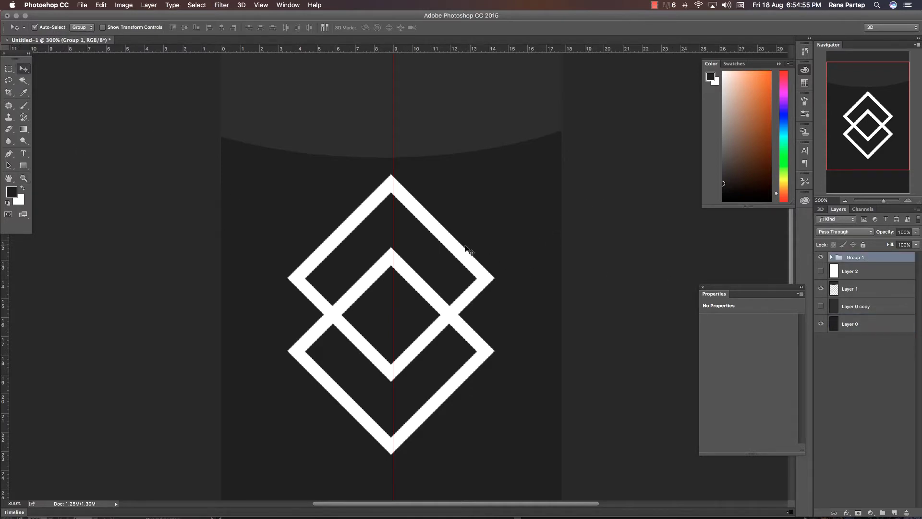
key(Right)
key(Right)
key(Right)
key(Down)
key(Down)
key(Down)
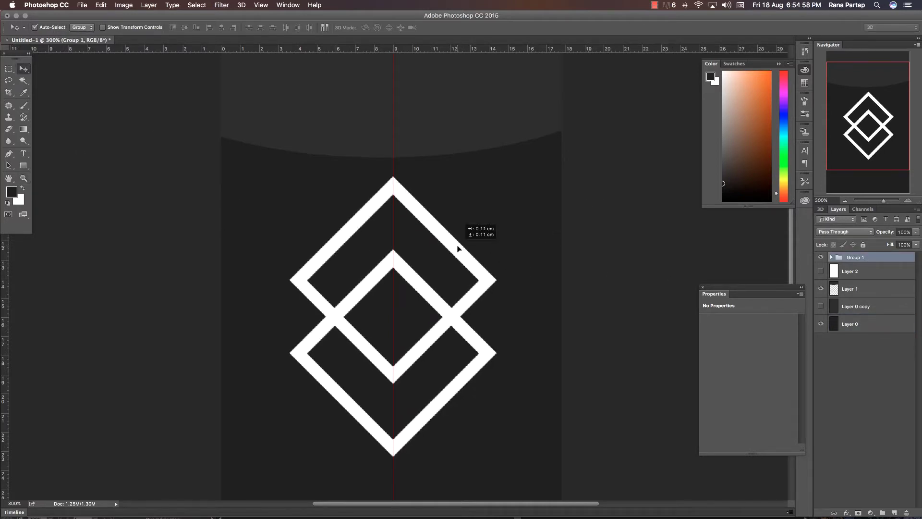
key(z)
alt+click(438, 211)
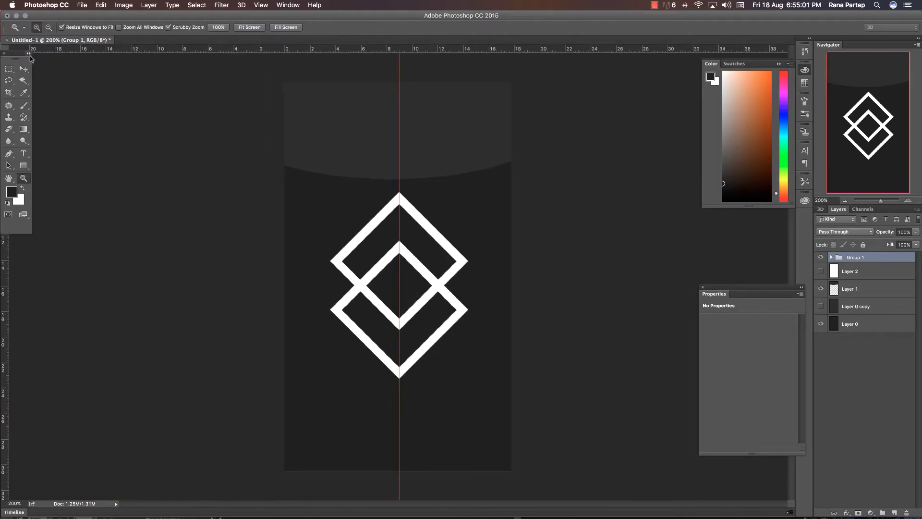
click(23, 69)
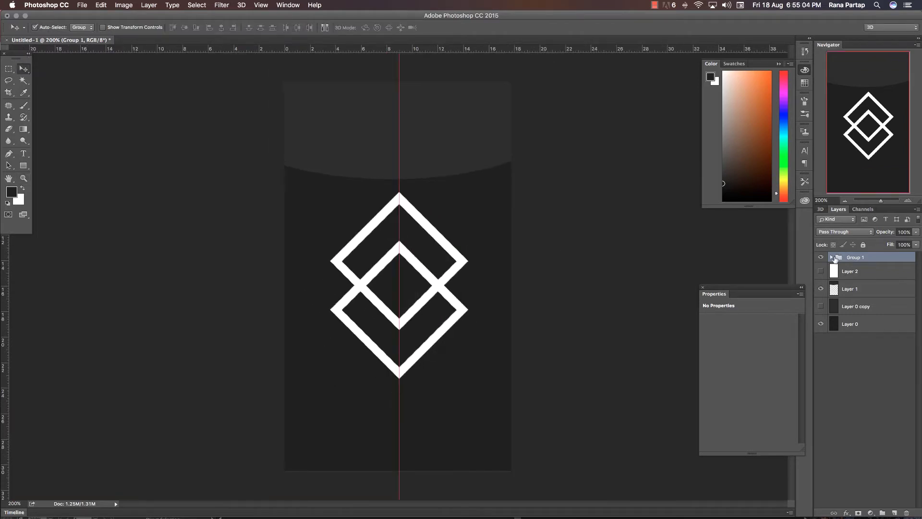
click(832, 258)
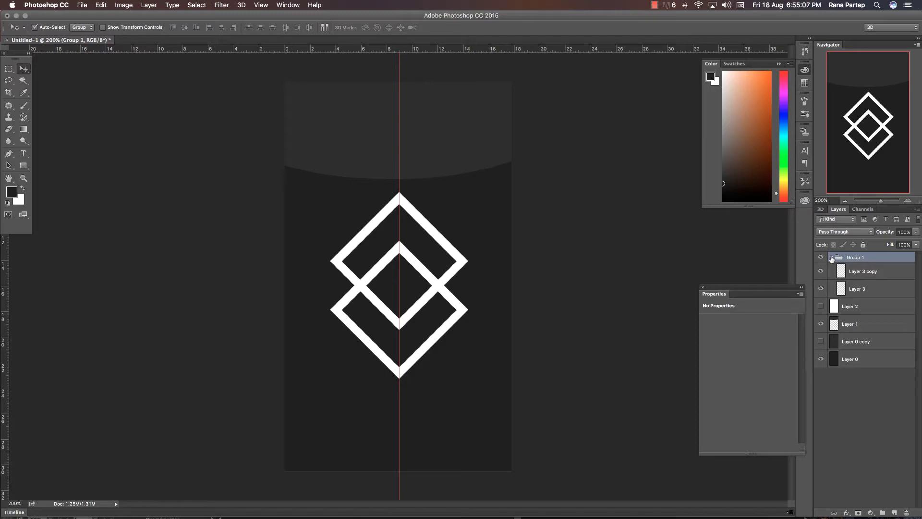
click(831, 257)
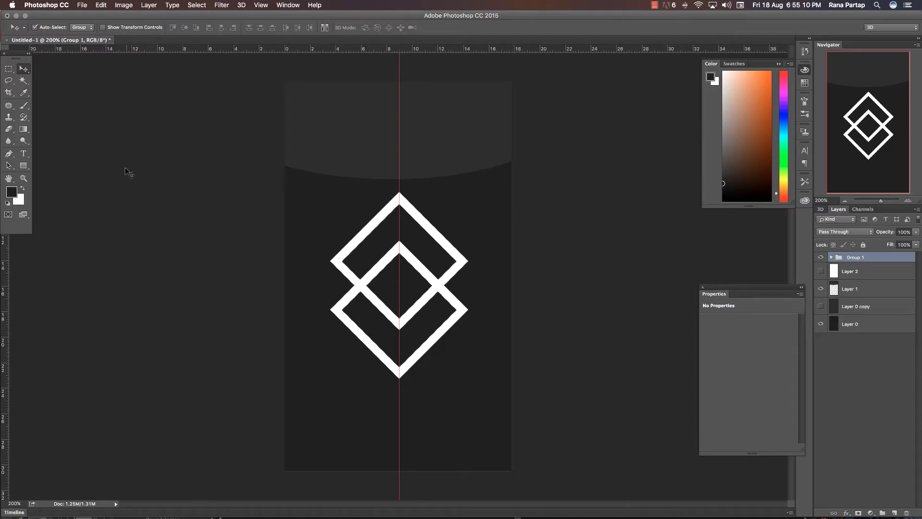
- Switch from the vertical to the Horizontal Type tool
click(23, 153)
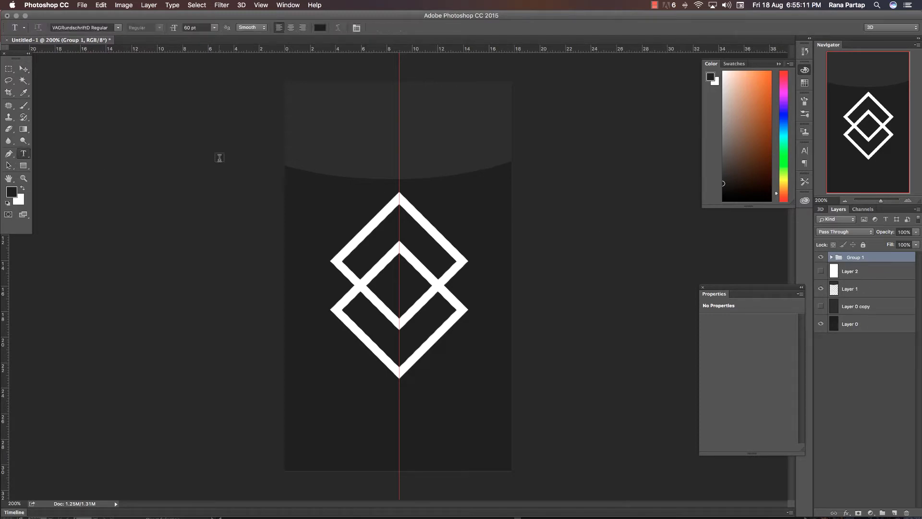
click(348, 157)
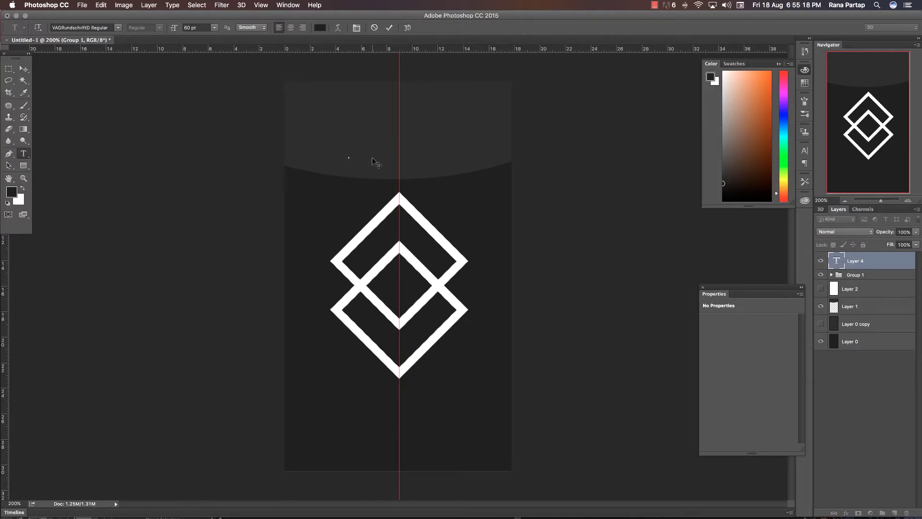
key(super+Tab)
key(super+Tab)
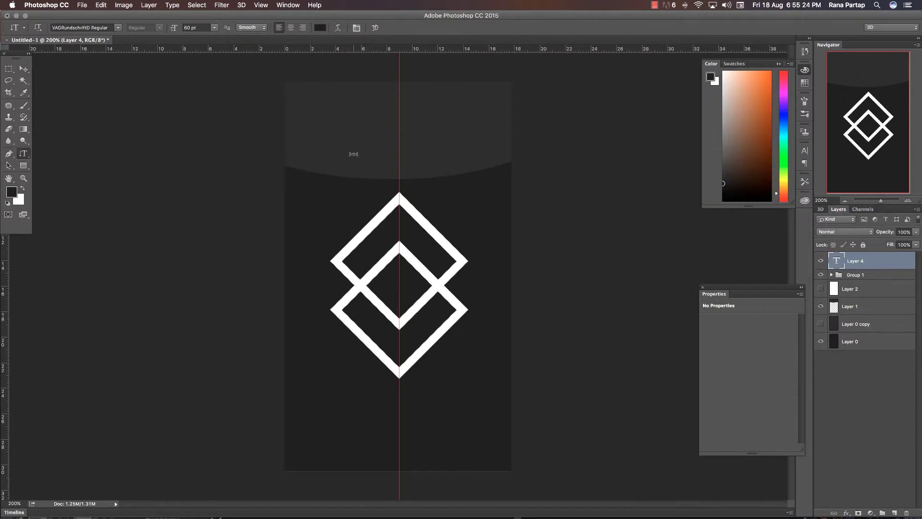
click(24, 69)
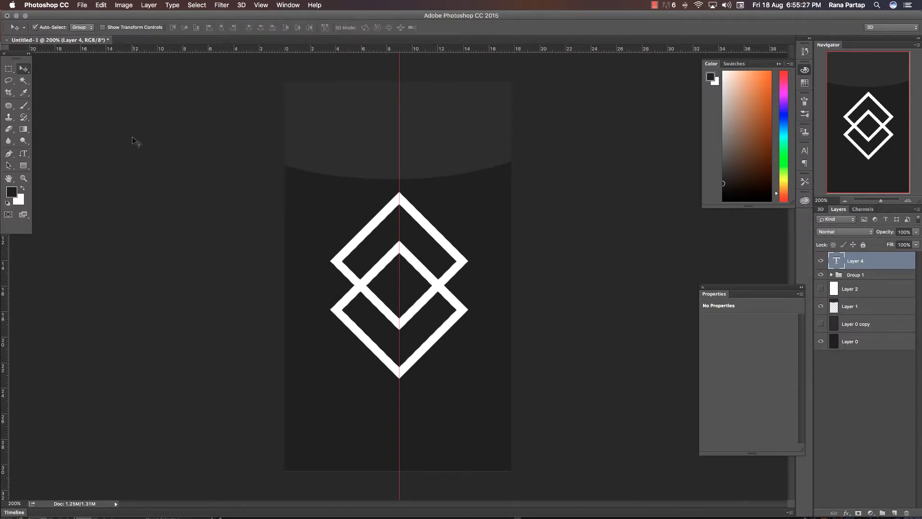
drag(23, 153, 68, 153)
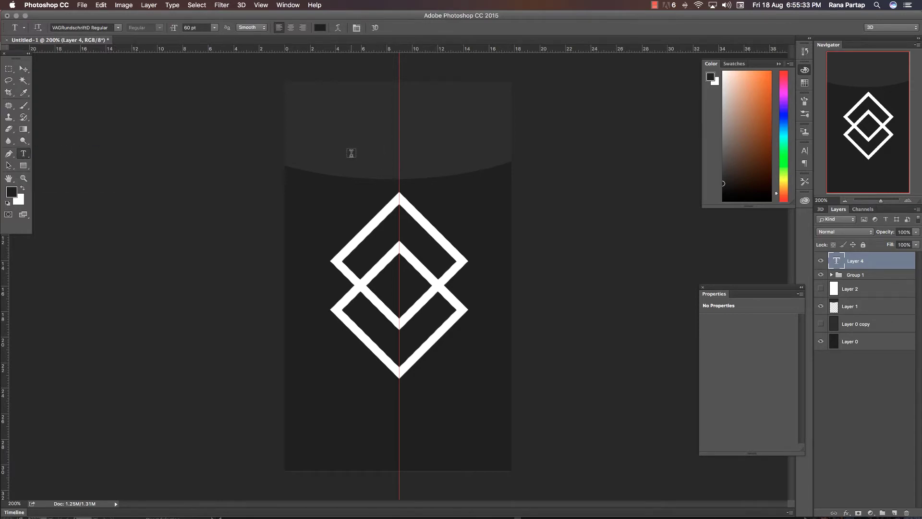
click(24, 68)
click(23, 153)
- Type 'Tollbugata8' in the dark top band and commit the text
click(336, 142)
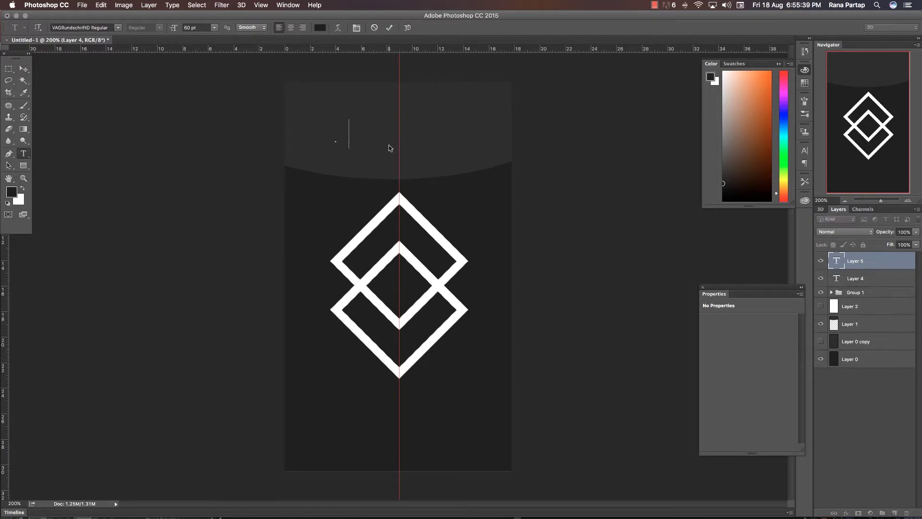
text(Tool)
key(BackSpace)
key(BackSpace)
text(ll)
text(bugata)
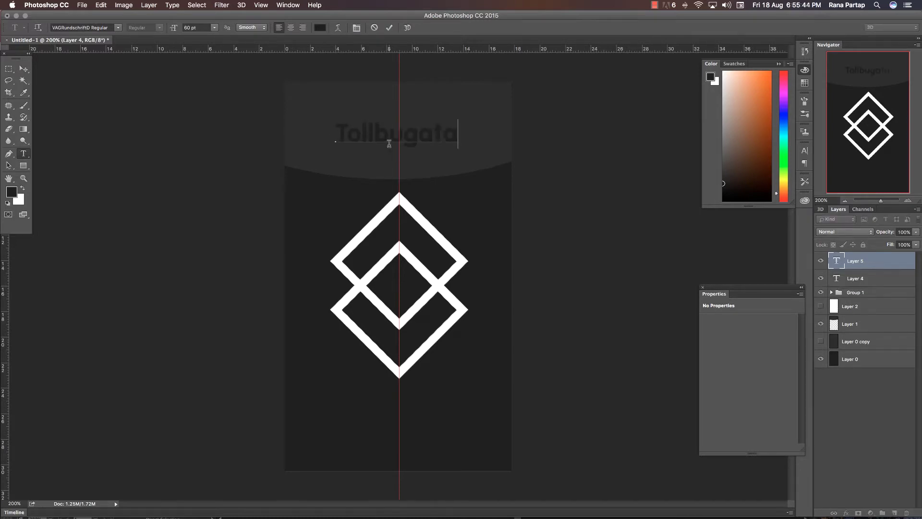
text(8)
click(24, 69)
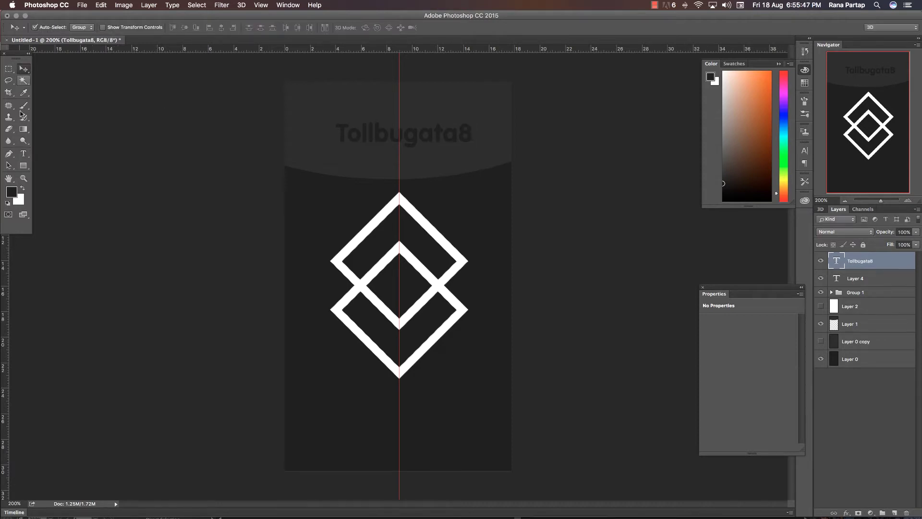
- Select the whole Tollbugata8 title text and make it white
click(23, 153)
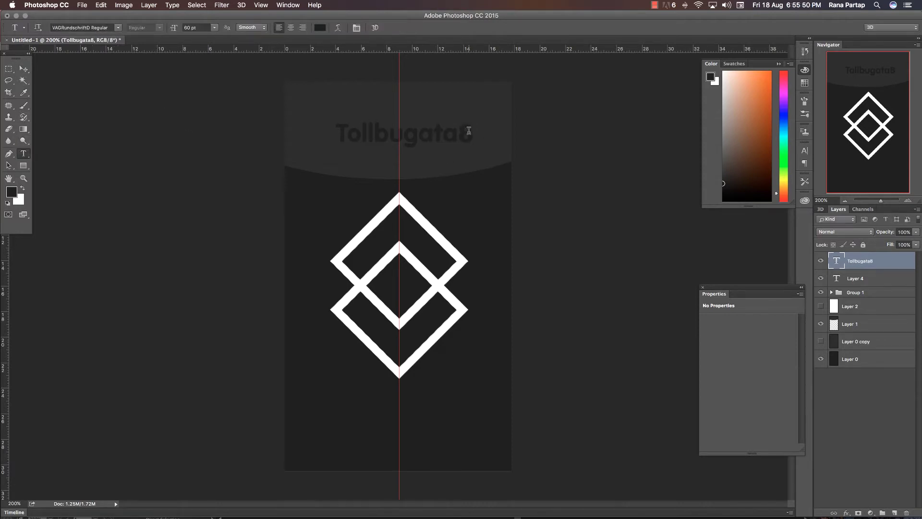
drag(469, 130, 309, 135)
click(723, 72)
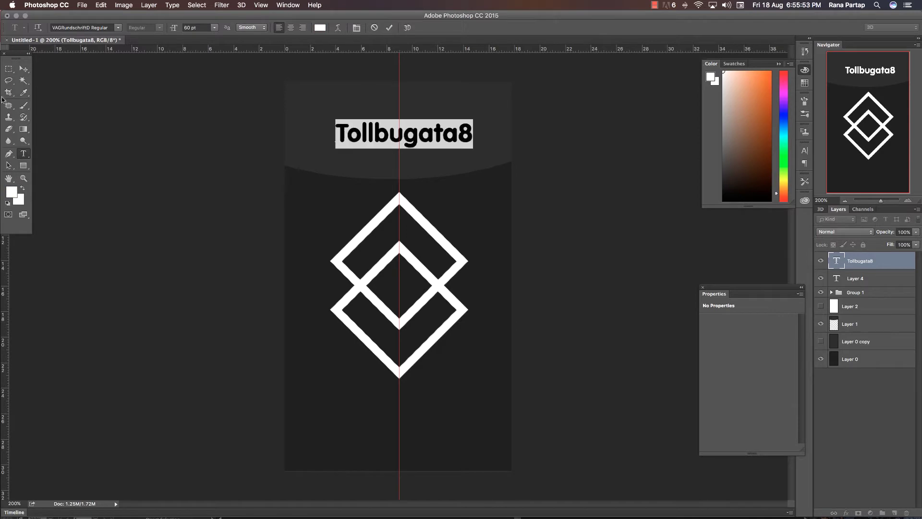
click(23, 69)
- Scale the title to about 41% and Alt-drag a copy below the diamond logo
key(ctrl+t)
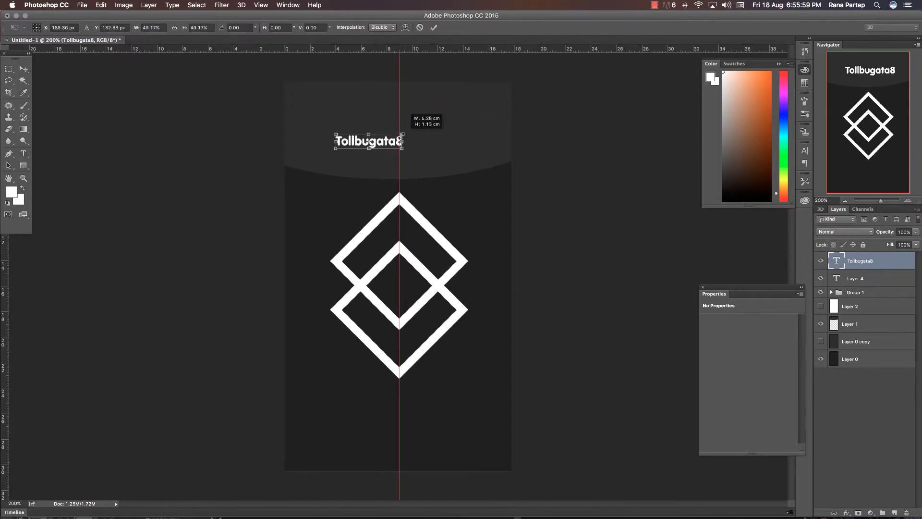
mouse_move(474, 118)
mouse_down()
mouse_move(382, 144)
mouse_move(413, 144)
mouse_up()
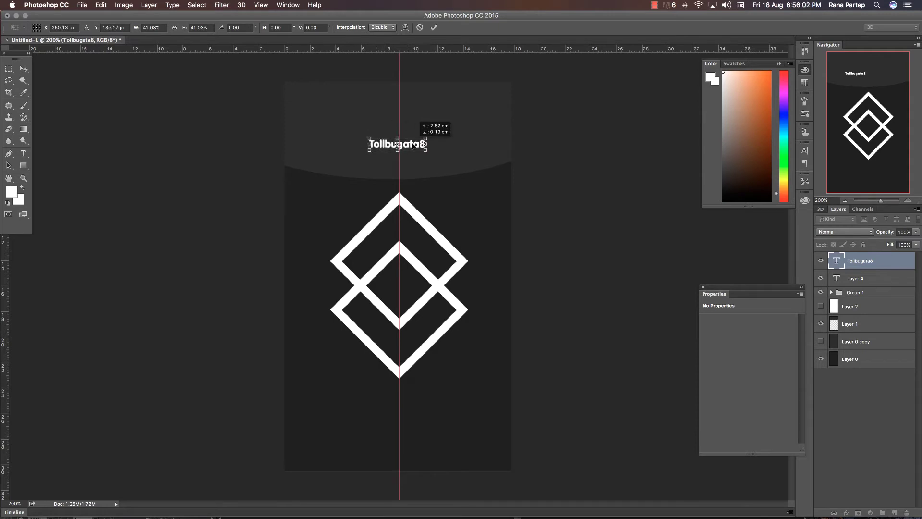
key(Return)
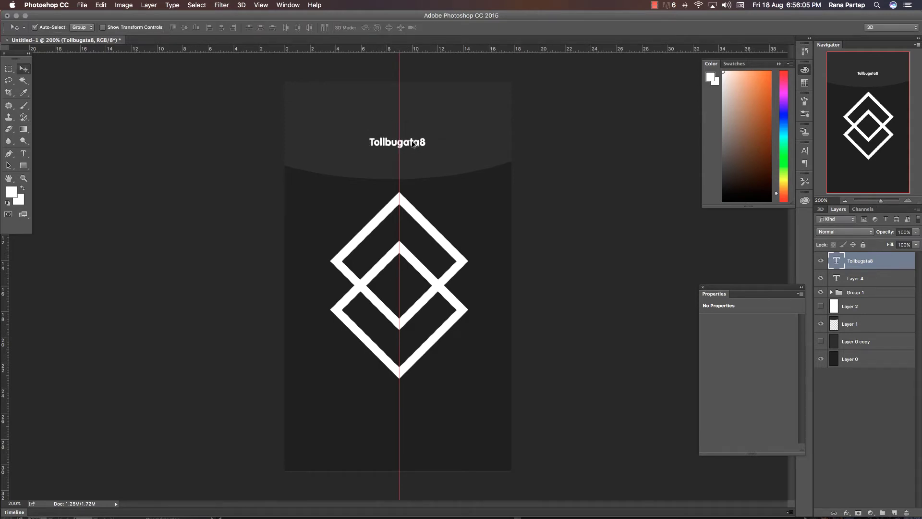
drag(413, 143, 411, 401)
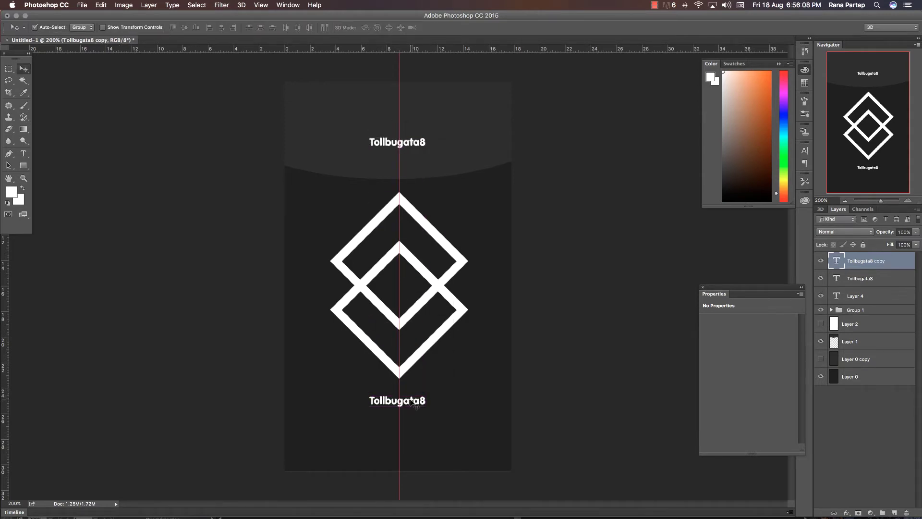
- Retype the lower title copy to read 'Steam Bear'
key(t)
drag(372, 398, 459, 407)
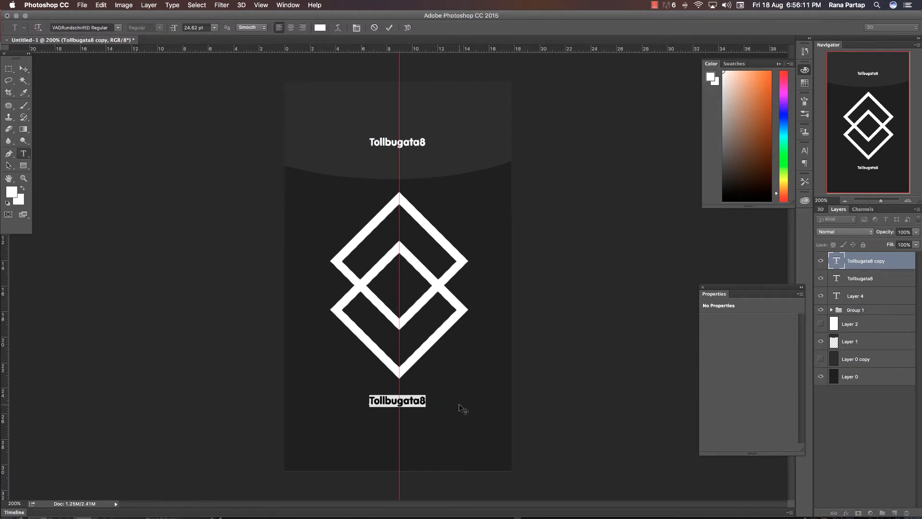
text(Stea)
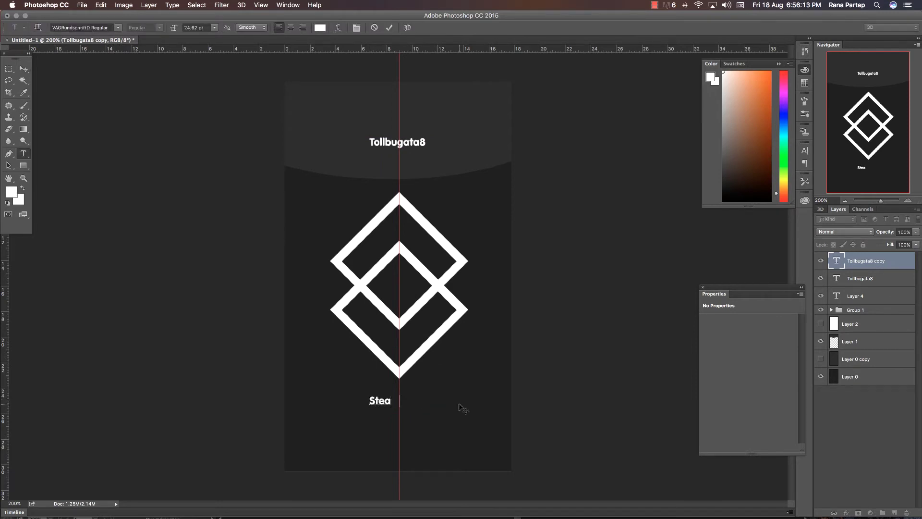
text(m Bear)
click(23, 71)
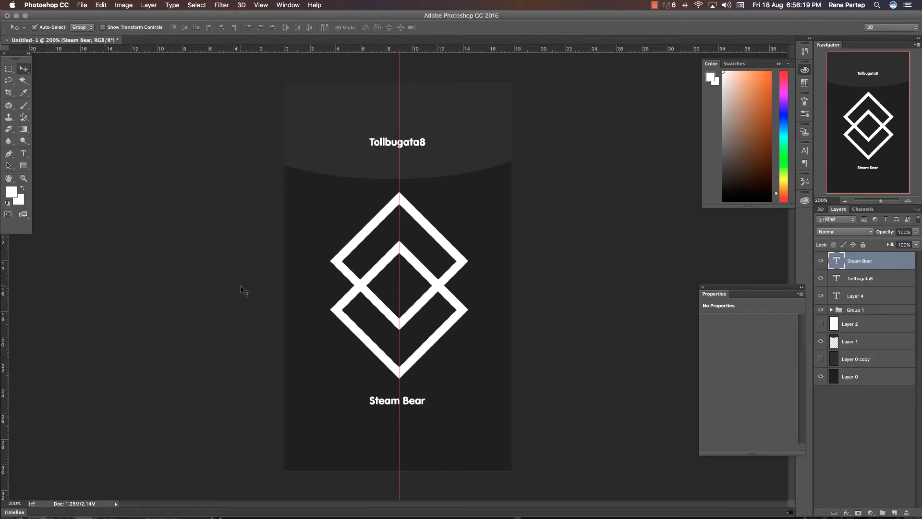
mouse_move(390, 403)
alt+mouse_down()
mouse_move(389, 446)
mouse_move(474, 446)
alt+mouse_up()
double_click(373, 442)
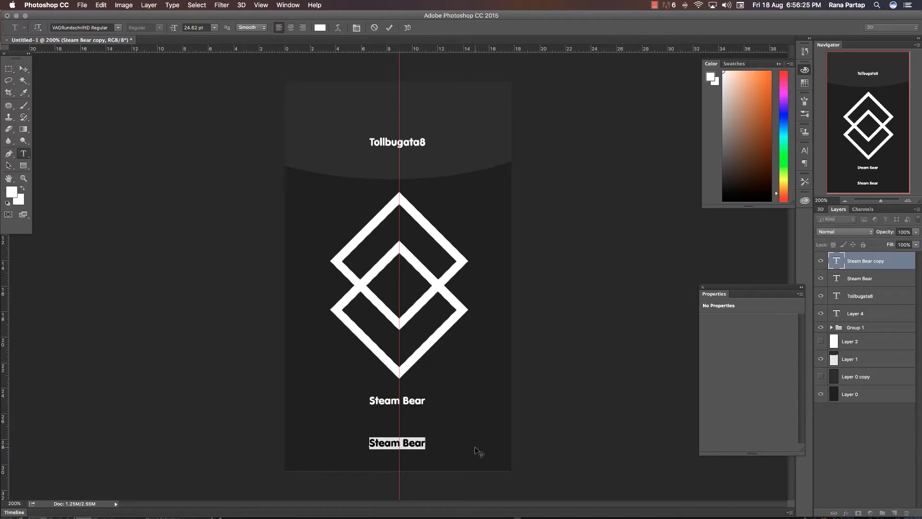
text(www)
key(BackSpace)
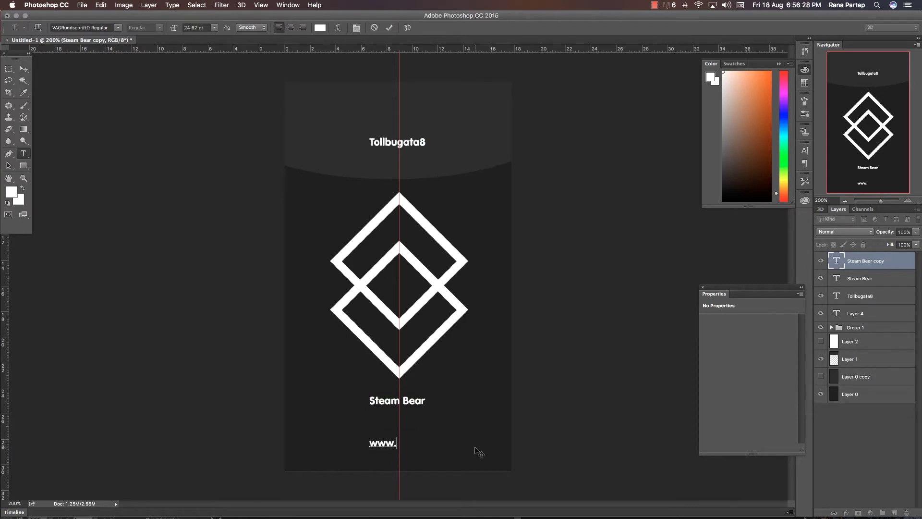
text(tollbuga)
text(ta8)
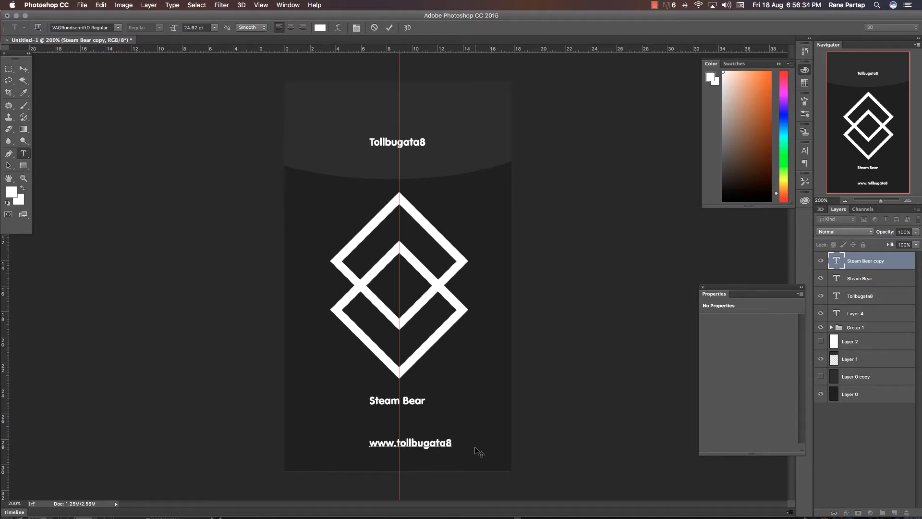
text(.com)
click(23, 69)
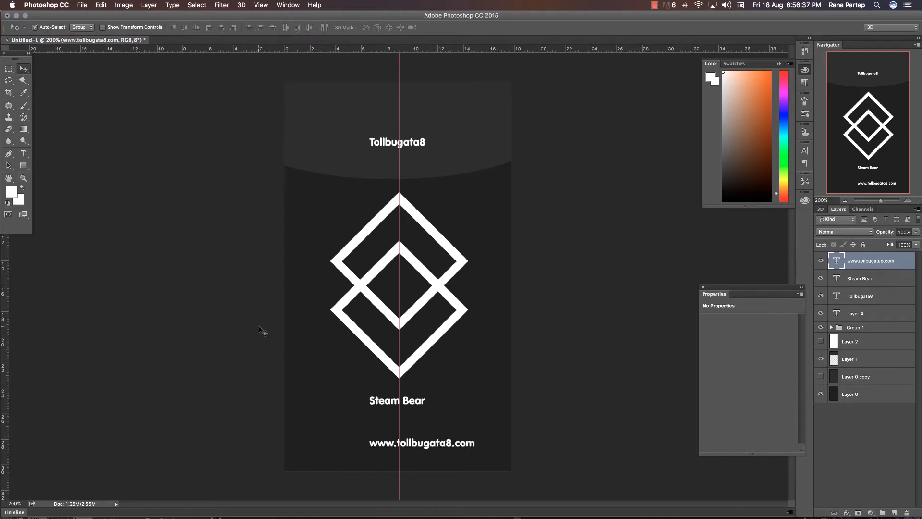
drag(442, 447, 418, 446)
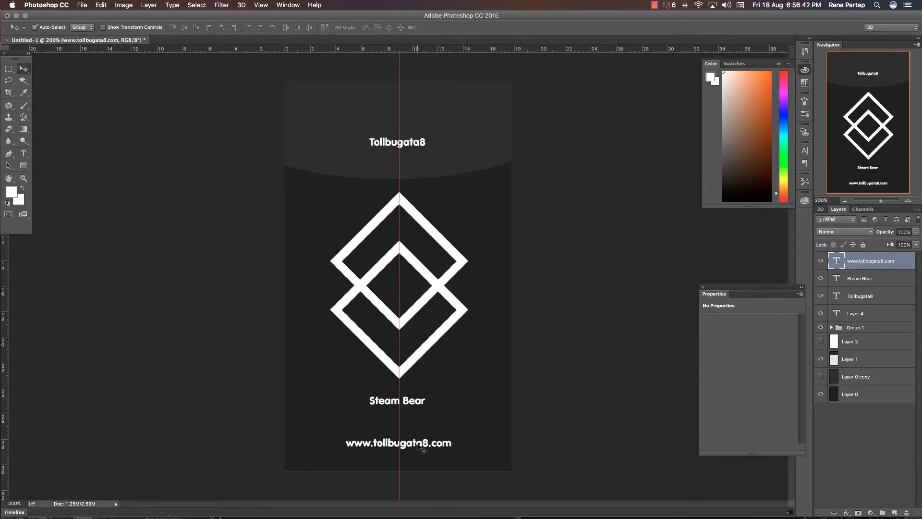
click(845, 342)
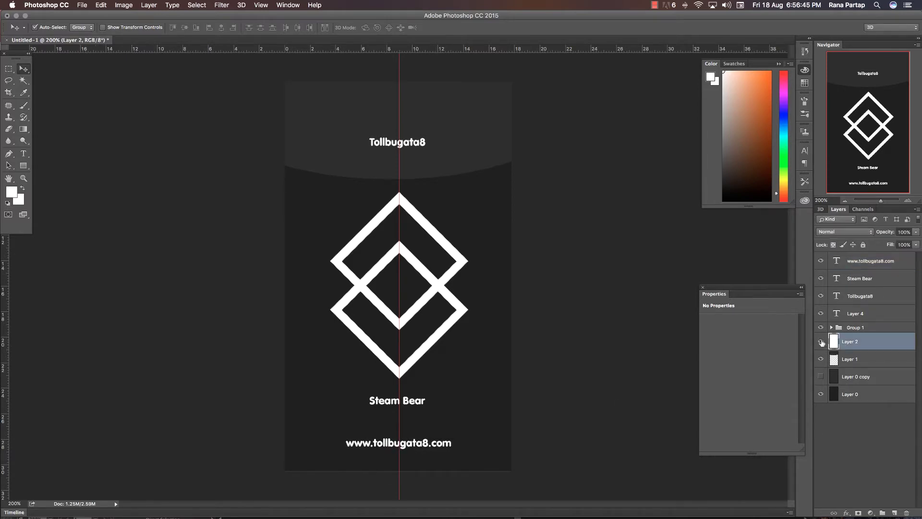
- Move the white bar to the label's bottom edge and place a Cmd+J duplicate along the top edge
drag(423, 108, 432, 487)
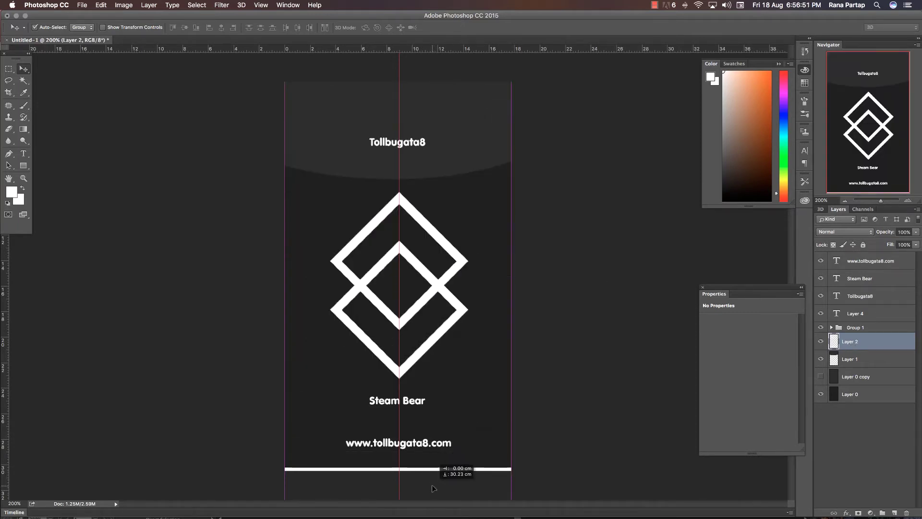
drag(432, 489, 448, 476)
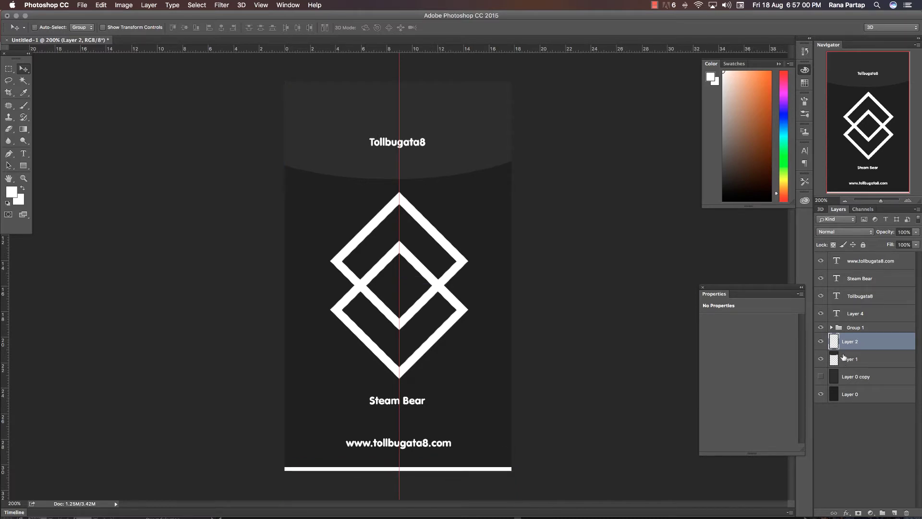
key(super+j)
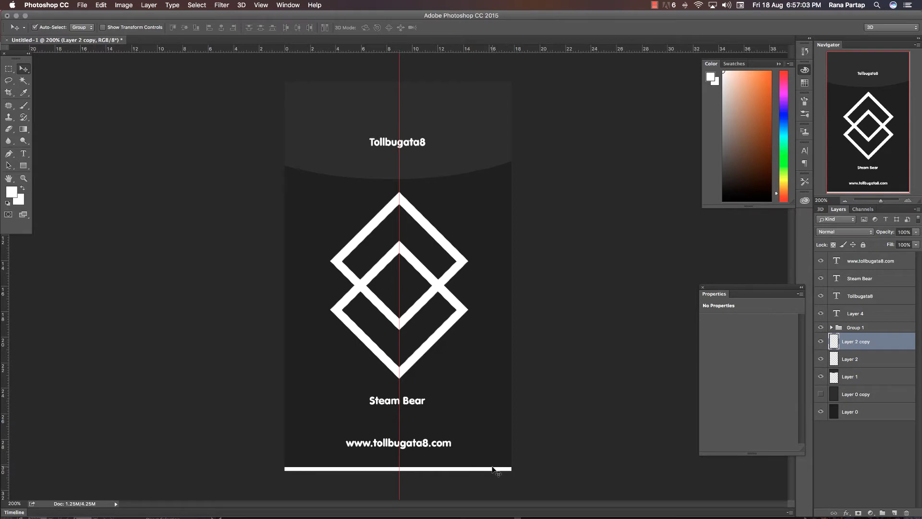
mouse_move(504, 474)
mouse_down()
mouse_move(467, 347)
mouse_move(477, 50)
mouse_up()
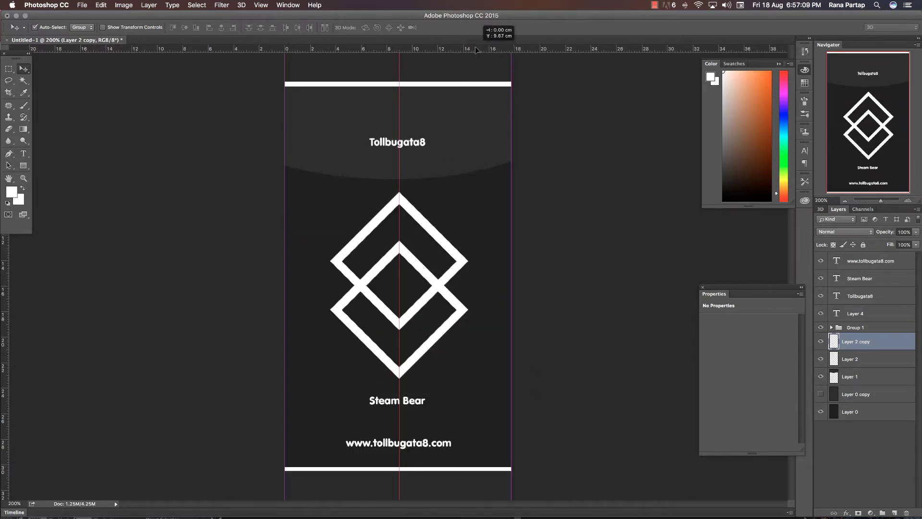
drag(477, 50, 477, 50)
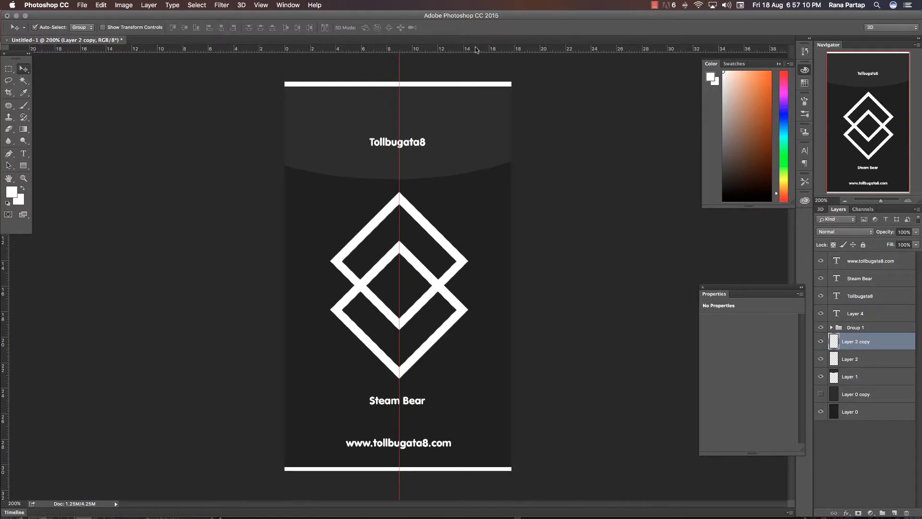
click(552, 170)
right_click(456, 132)
- Add a Gradient Overlay effect to Layer 1, the curved top band
click(466, 136)
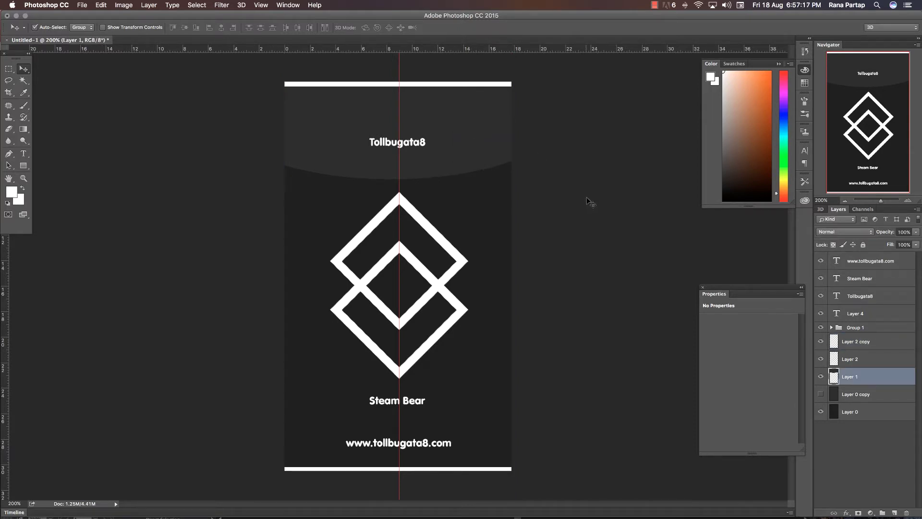
click(847, 512)
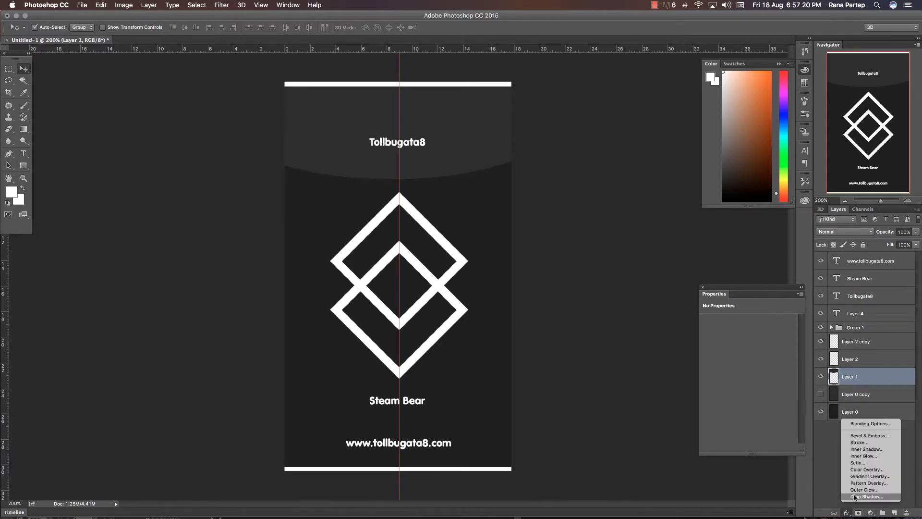
click(858, 476)
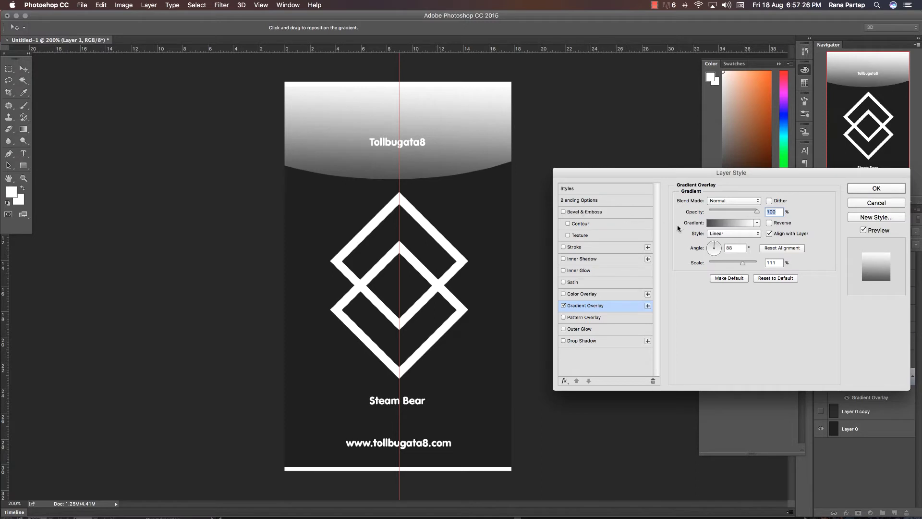
- Shift the white-to-grey gradient's midpoint toward the light end and remove an extra stop
click(730, 224)
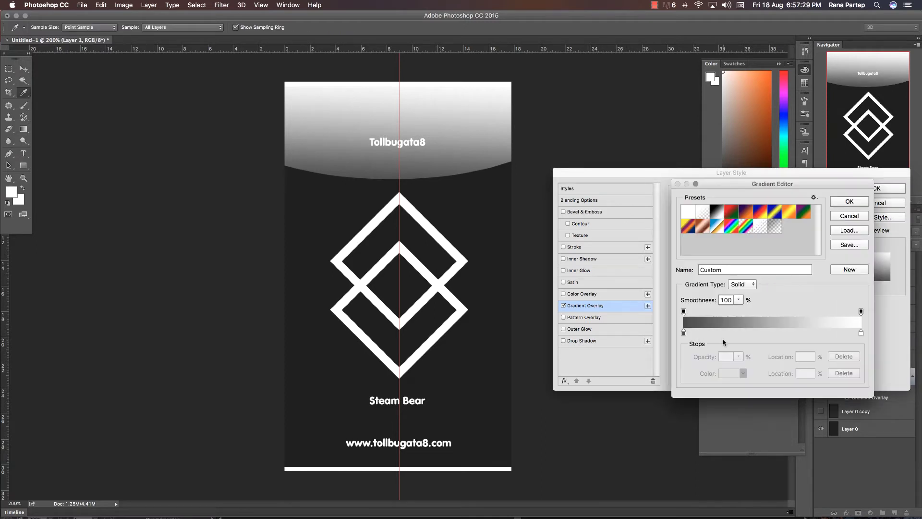
click(683, 333)
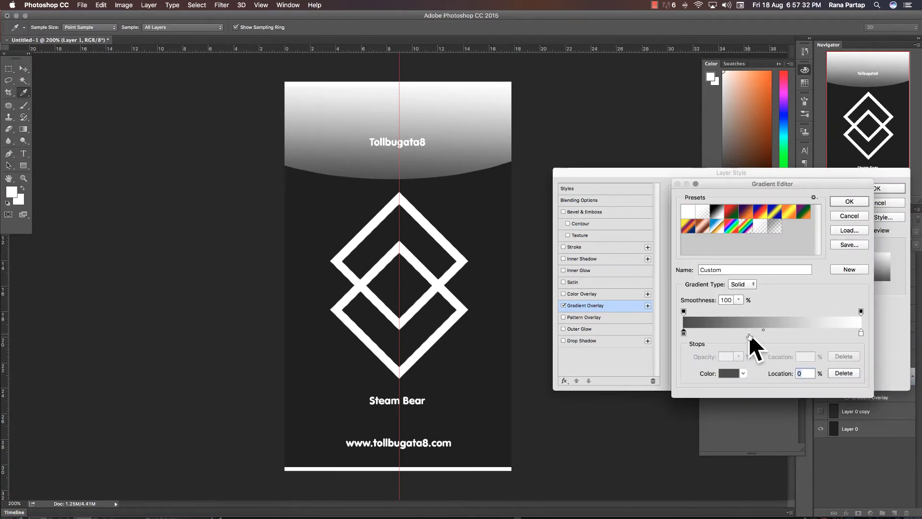
mouse_move(763, 331)
mouse_down()
mouse_move(785, 330)
mouse_move(739, 330)
mouse_up()
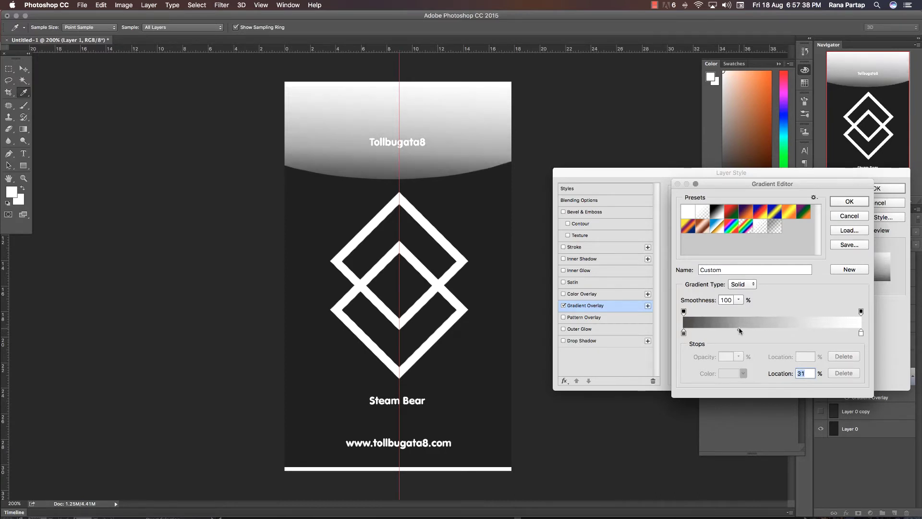
click(756, 333)
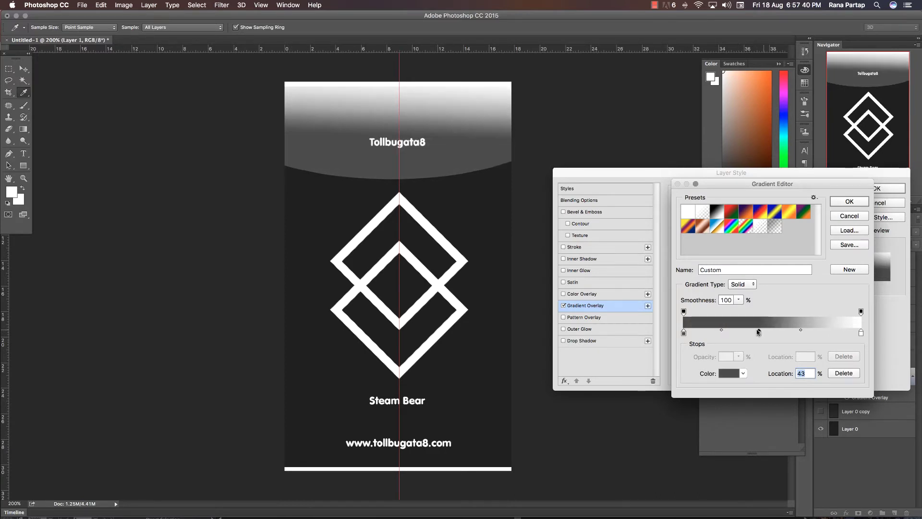
mouse_move(756, 333)
mouse_down()
mouse_move(760, 340)
mouse_move(757, 333)
mouse_up()
click(684, 332)
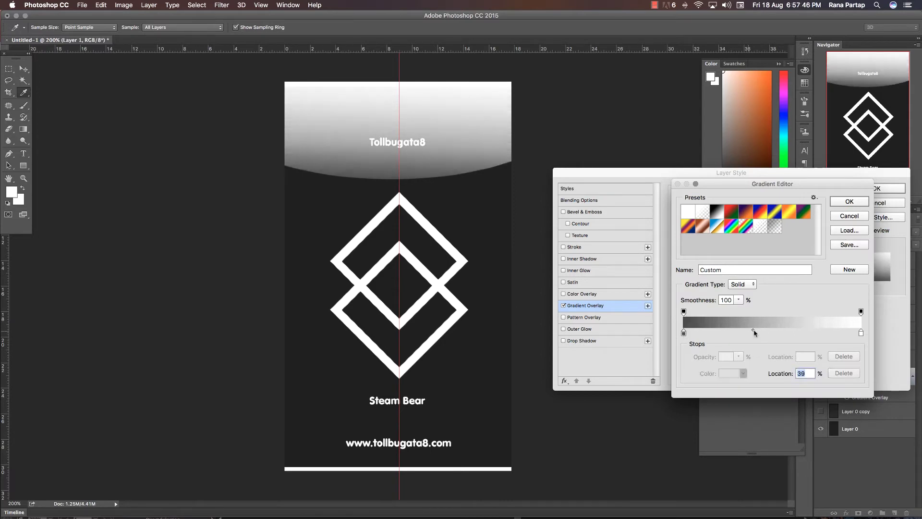
click(851, 201)
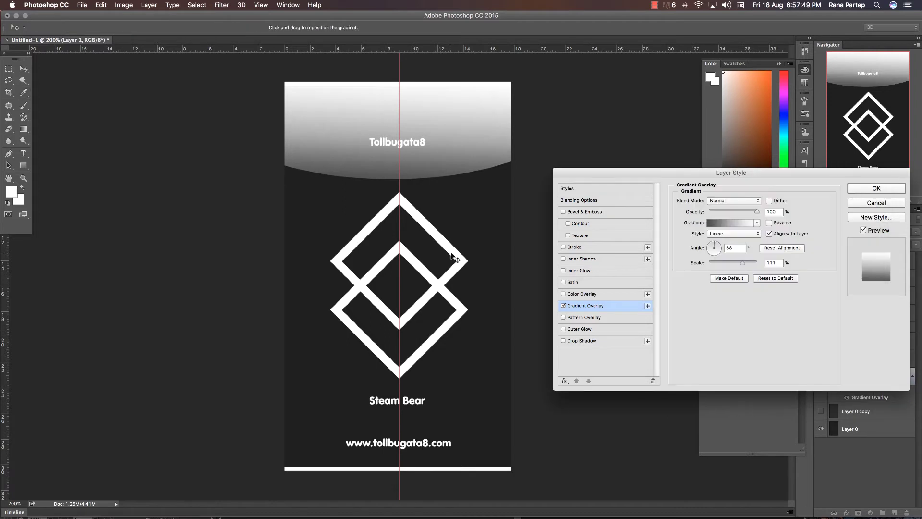
- Confirm the top band's overlay, then add a Gradient Overlay to background Layer 0
click(855, 191)
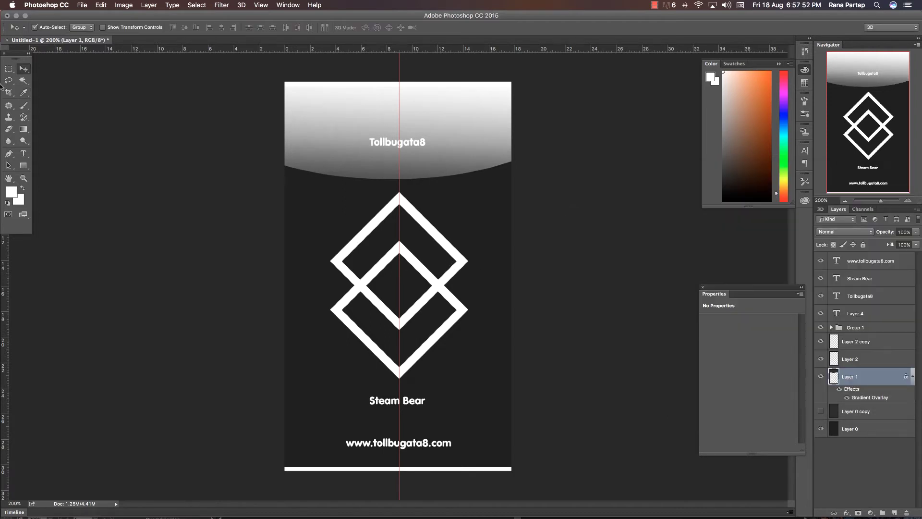
key(v)
right_click(303, 216)
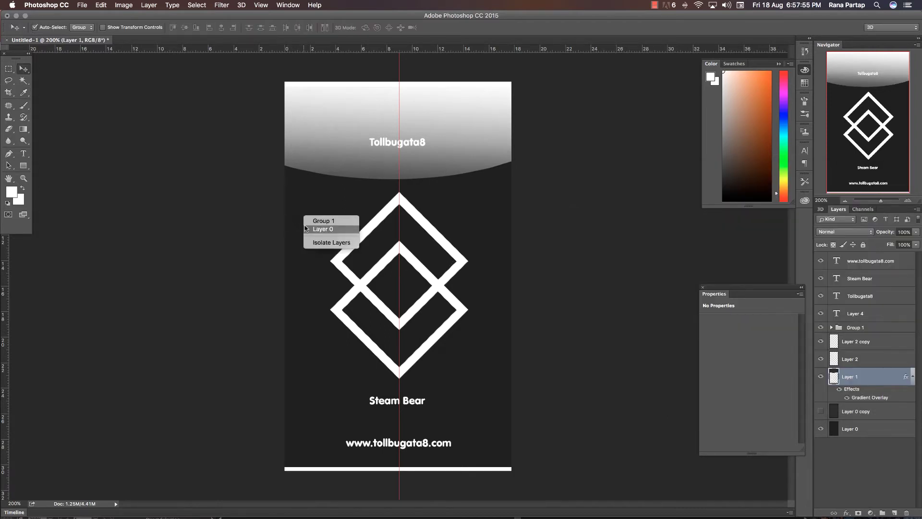
click(317, 230)
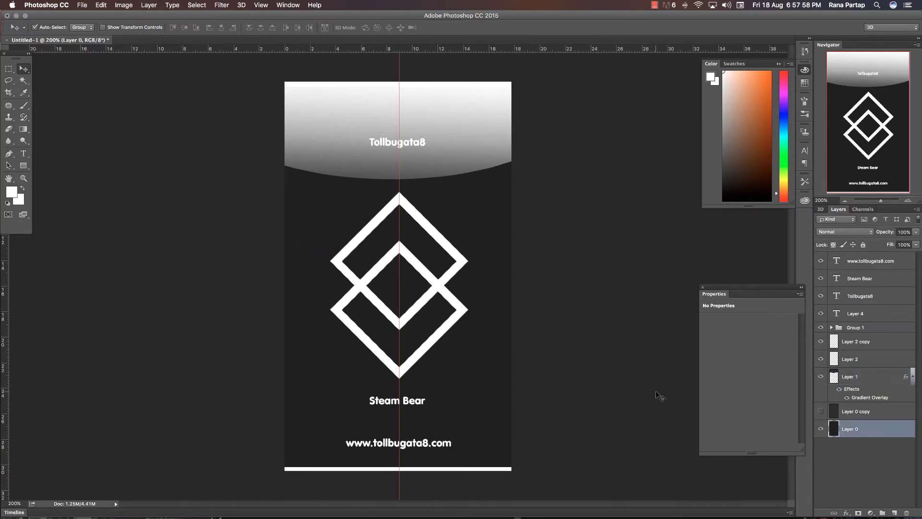
click(847, 513)
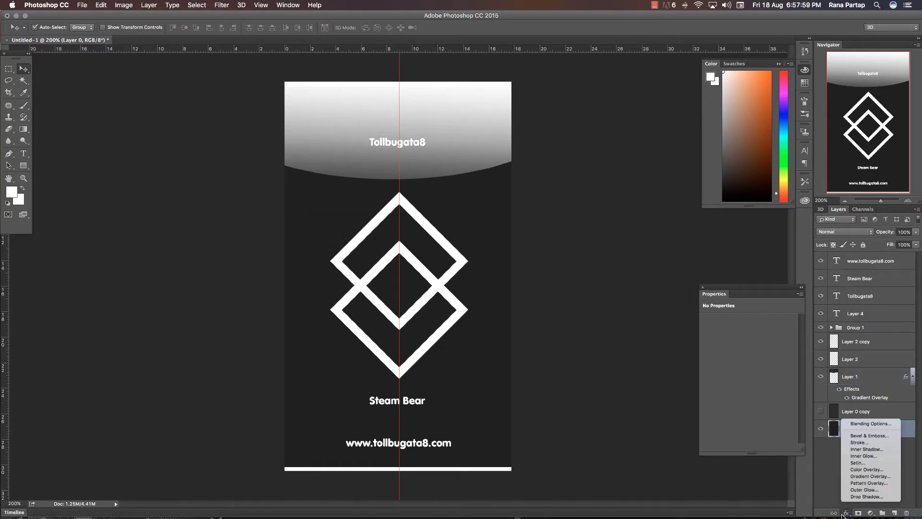
click(848, 476)
- Set the gradient's end colour stop to dark grey 423f3f
click(718, 223)
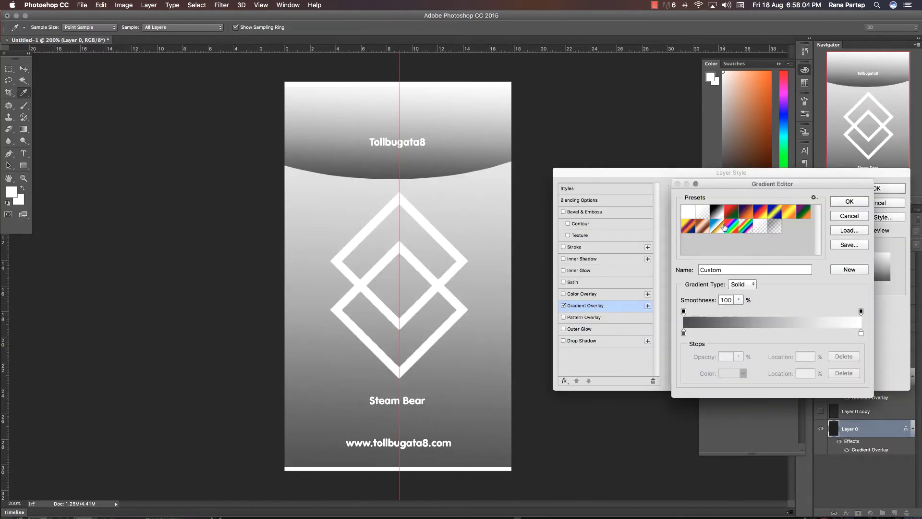
click(861, 312)
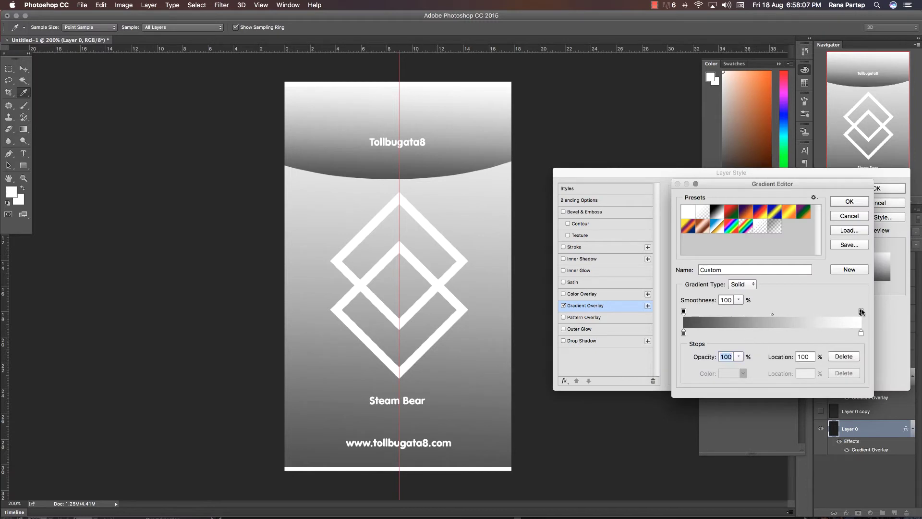
click(860, 333)
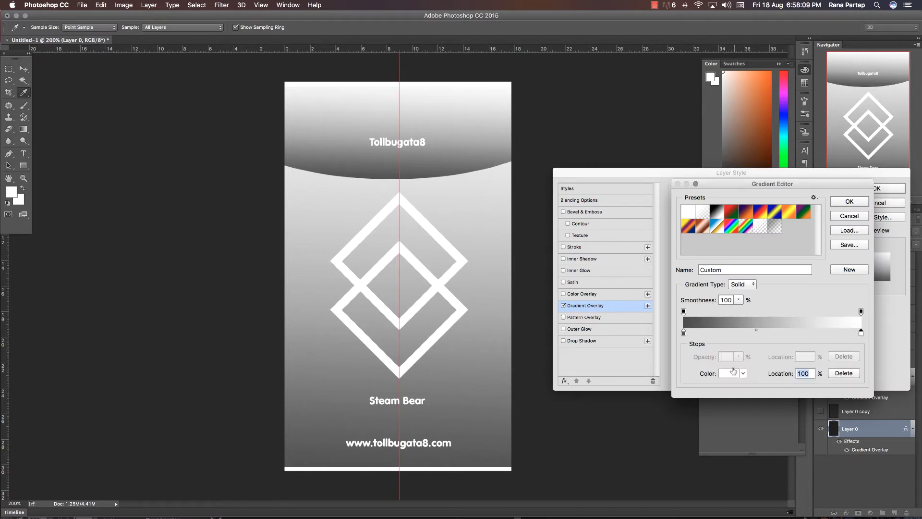
click(730, 373)
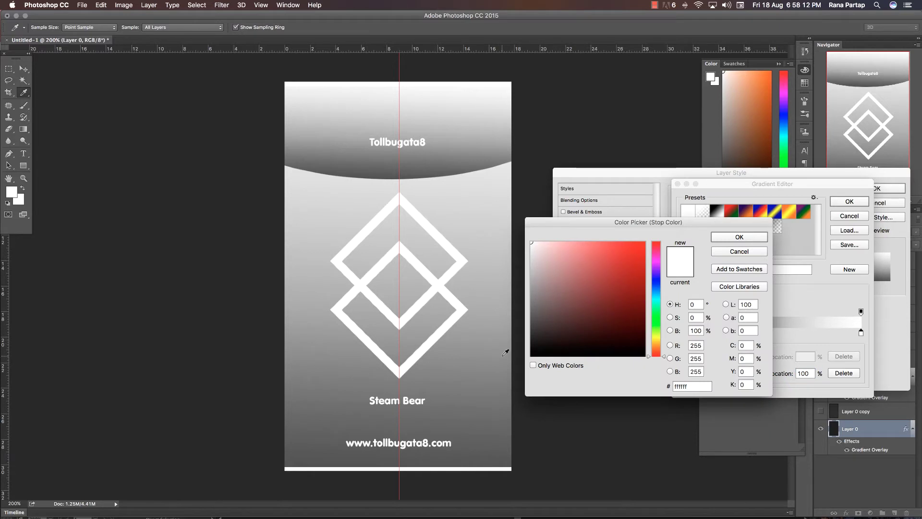
click(387, 175)
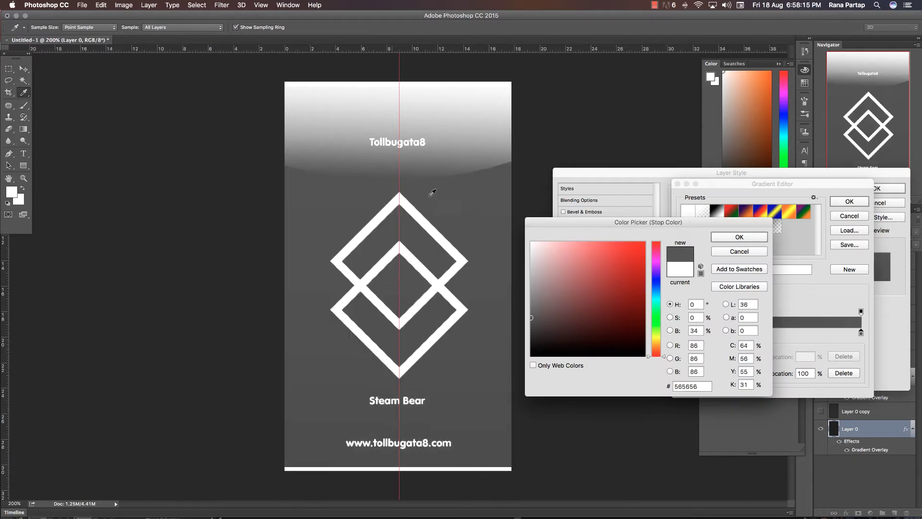
drag(536, 323, 535, 326)
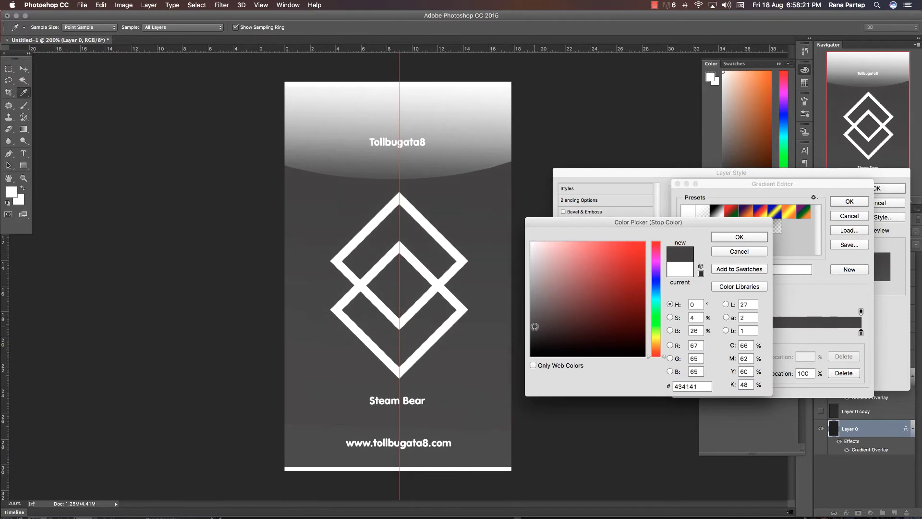
click(740, 238)
- Move the gradient midpoint to 17%, trying and discarding an extra grey stop at 79%
click(769, 331)
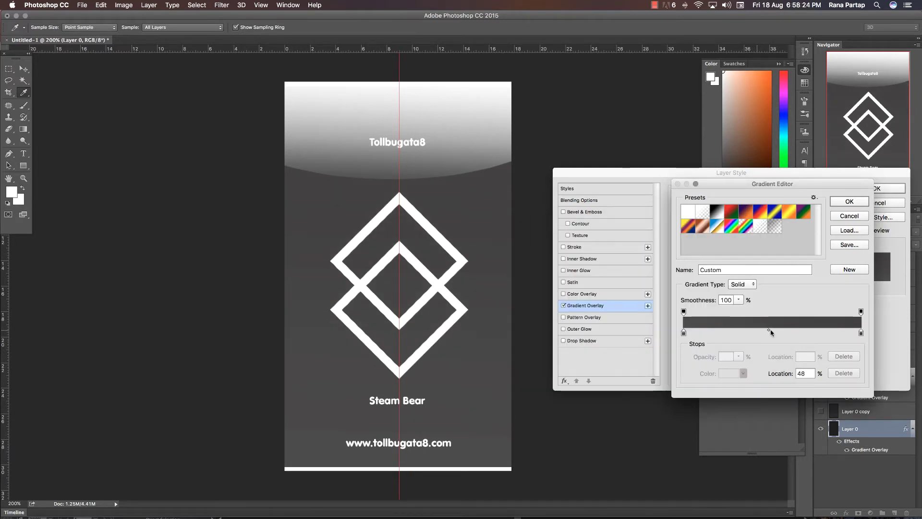
drag(771, 330, 774, 331)
click(684, 333)
drag(772, 331, 715, 333)
click(825, 332)
click(729, 373)
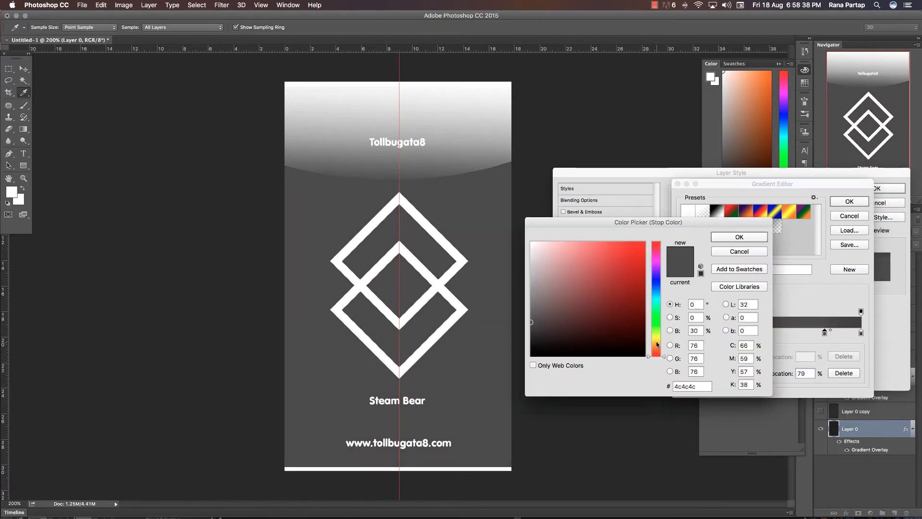
click(530, 267)
drag(530, 268, 535, 327)
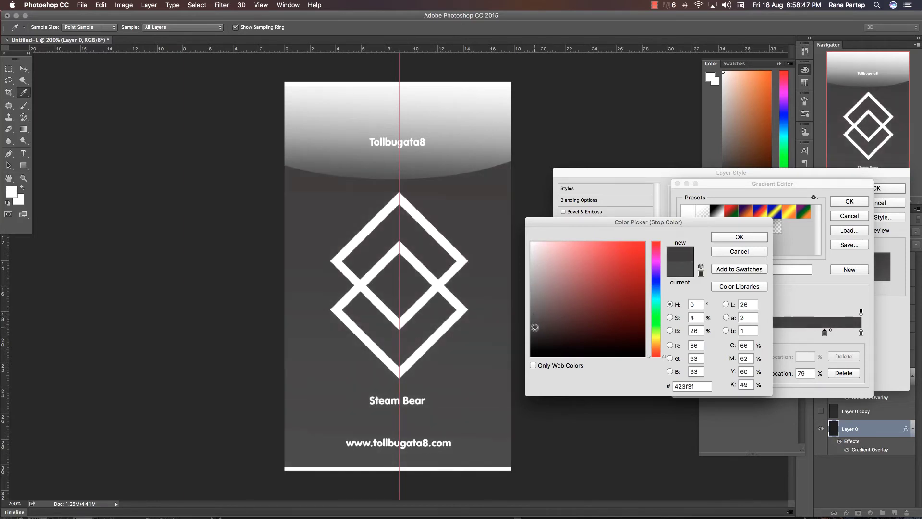
click(745, 238)
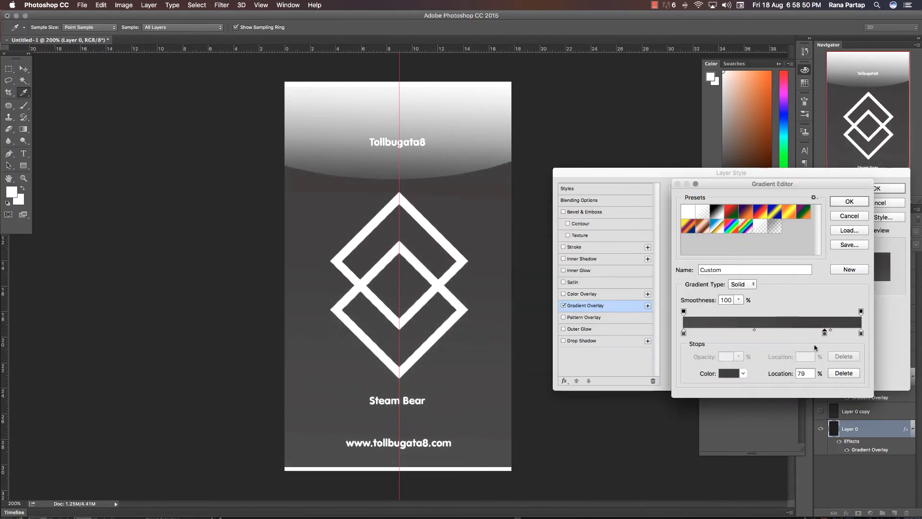
drag(825, 334, 824, 380)
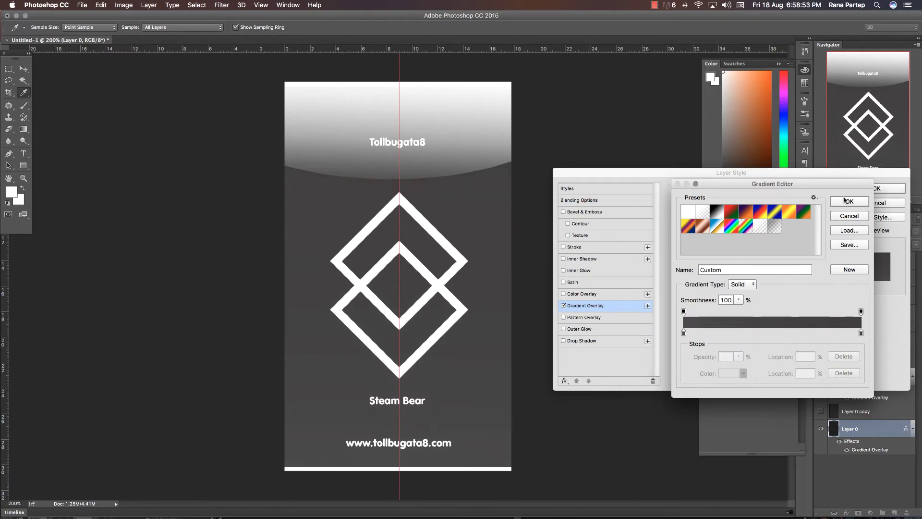
click(850, 202)
- Confirm Layer 0's overlay, pull a guide, and Alt-drag a slightly raised copy of Layer 1
click(877, 188)
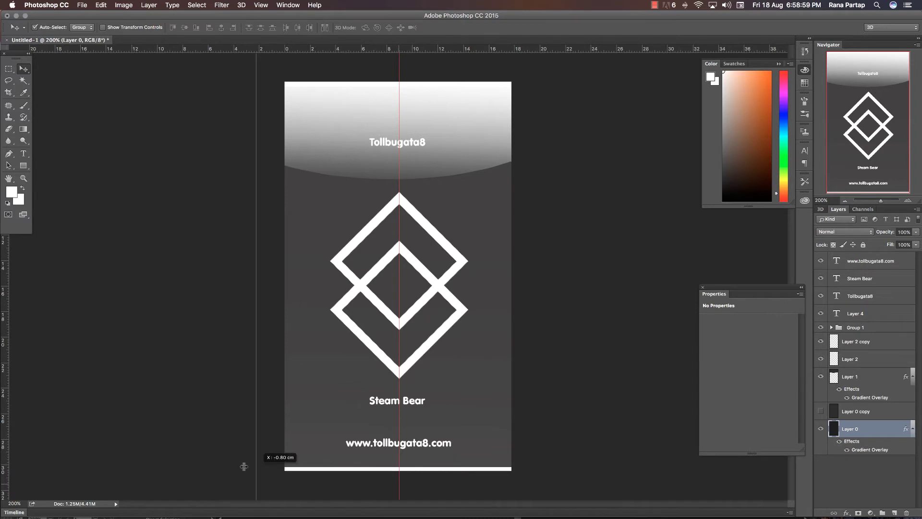
drag(399, 484, 4, 452)
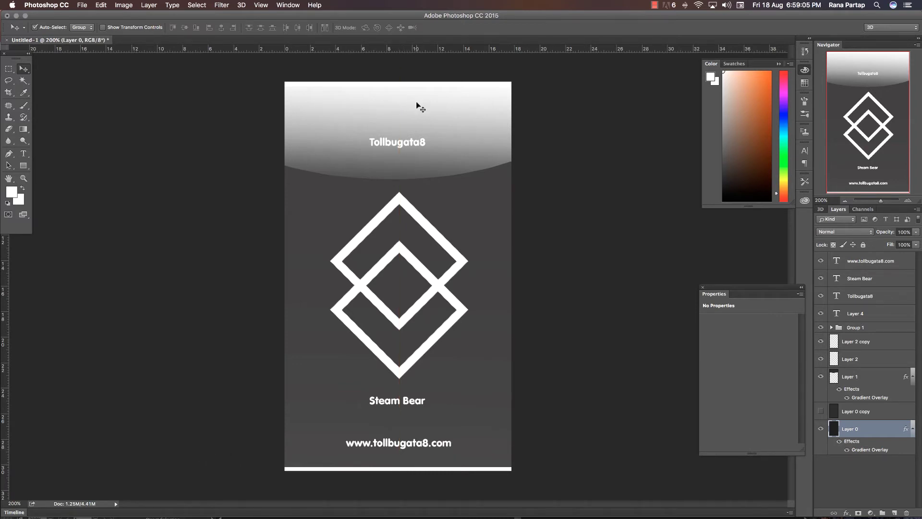
right_click(463, 97)
click(478, 107)
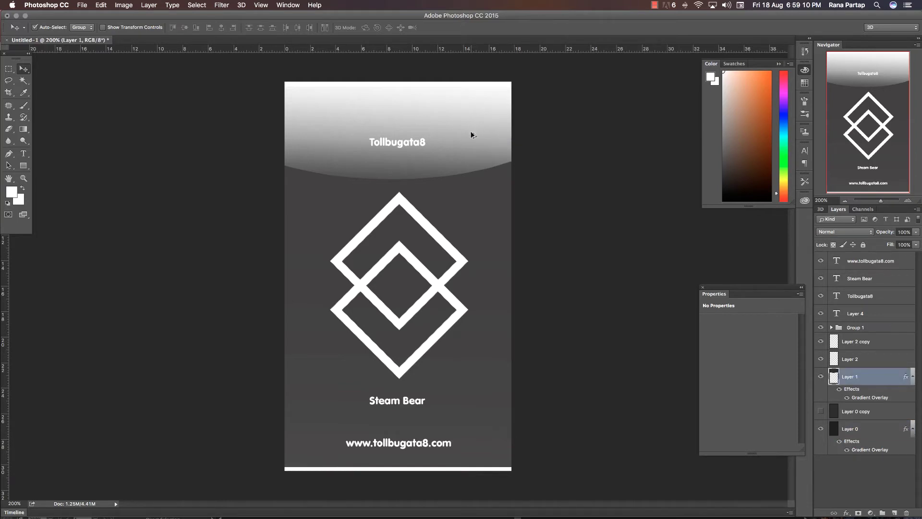
drag(471, 131, 469, 129)
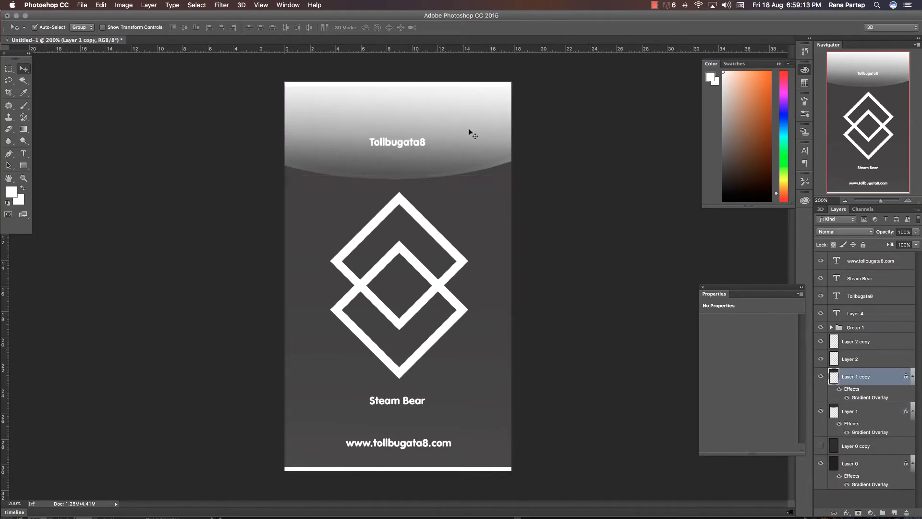
- Hide the original Layer 1's Gradient Overlay so it shows as a darker curved rim
right_click(494, 164)
click(514, 169)
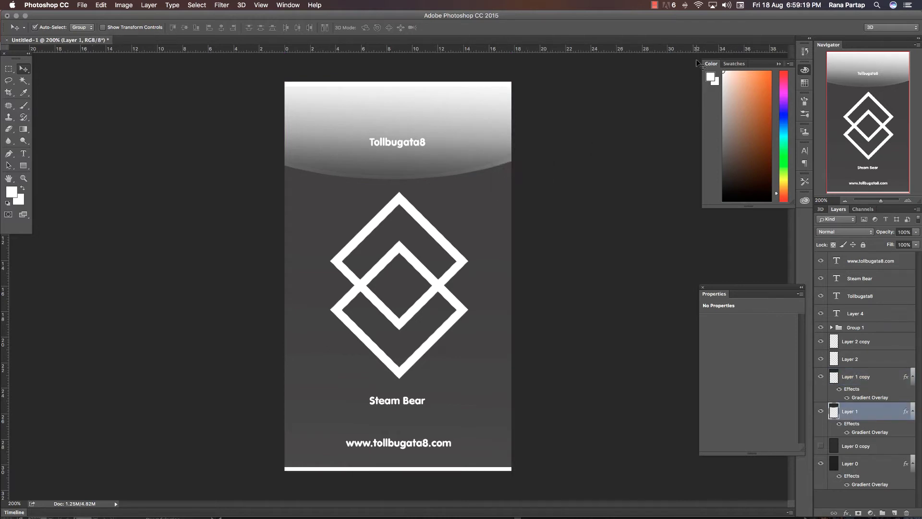
key(alt+BackSpace)
key(ctrl+z)
click(821, 411)
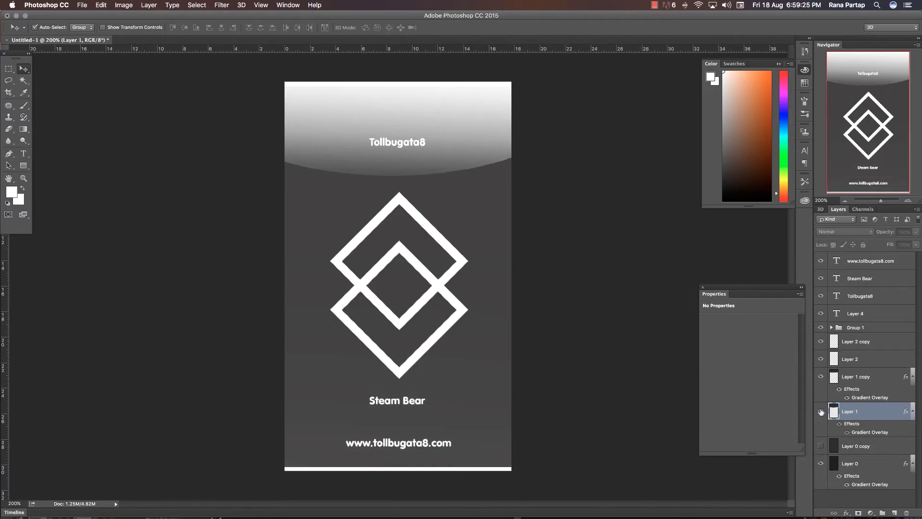
click(847, 432)
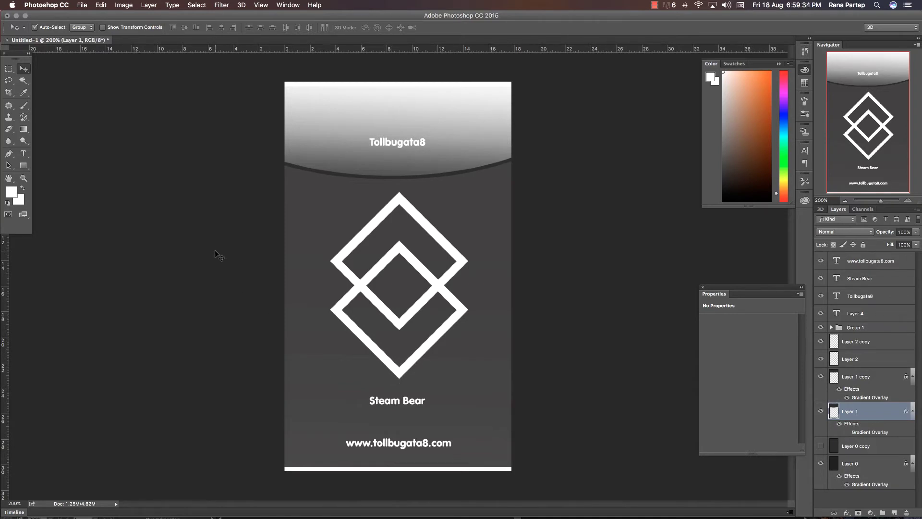
- Scale the Group 1 diamond logo down to about 84% around its centre
click(857, 328)
key(ctrl+t)
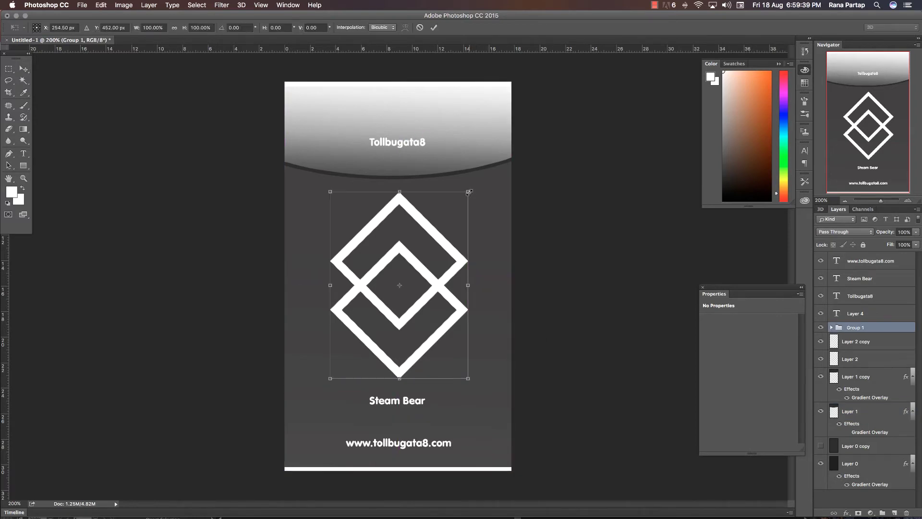
drag(468, 192, 457, 207)
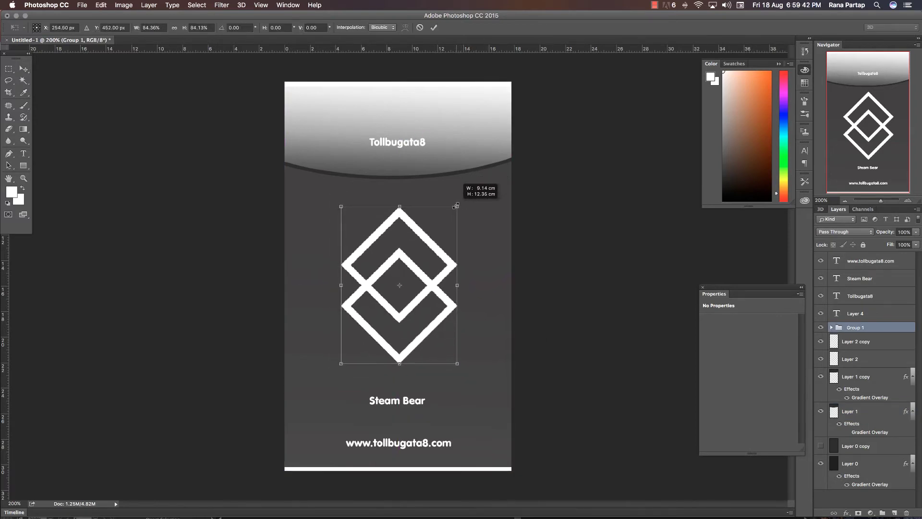
key(Return)
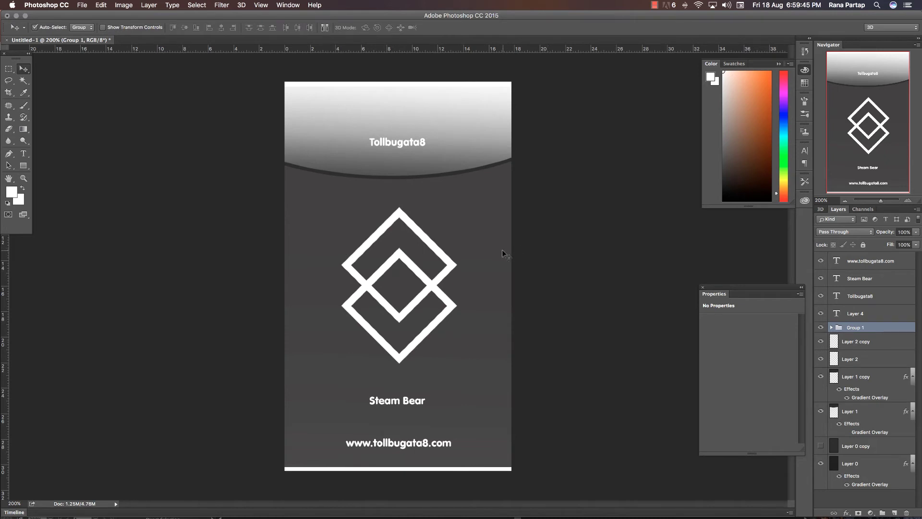
right_click(502, 250)
click(521, 256)
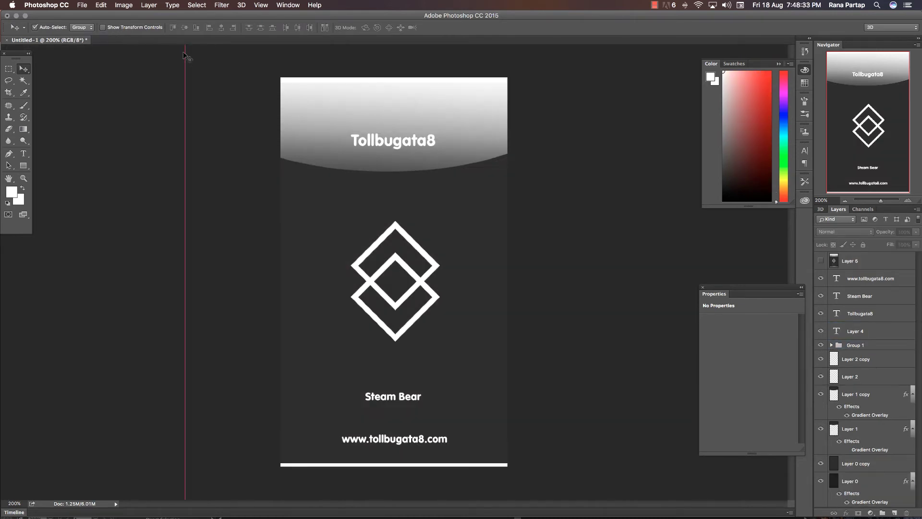
- Create a new document 13 inches wide, 22.222 inches tall, at 72 ppi
click(80, 6)
click(92, 15)
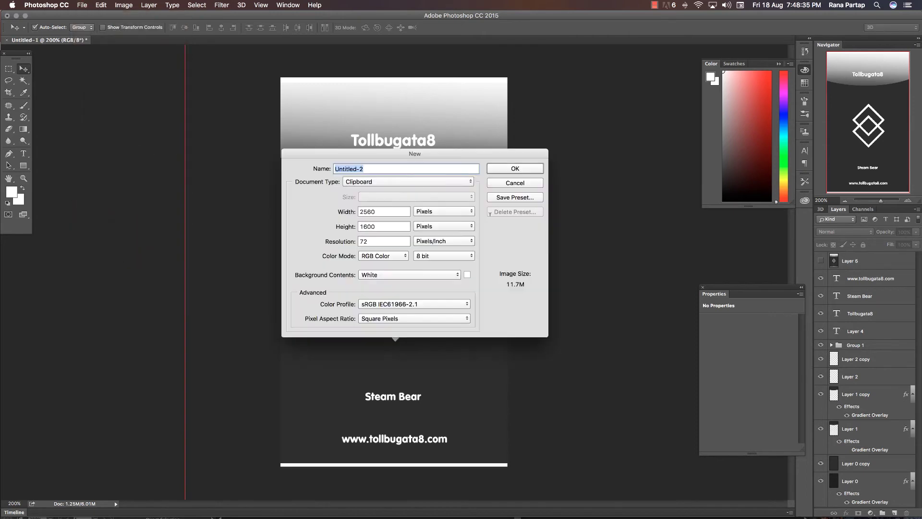
click(431, 219)
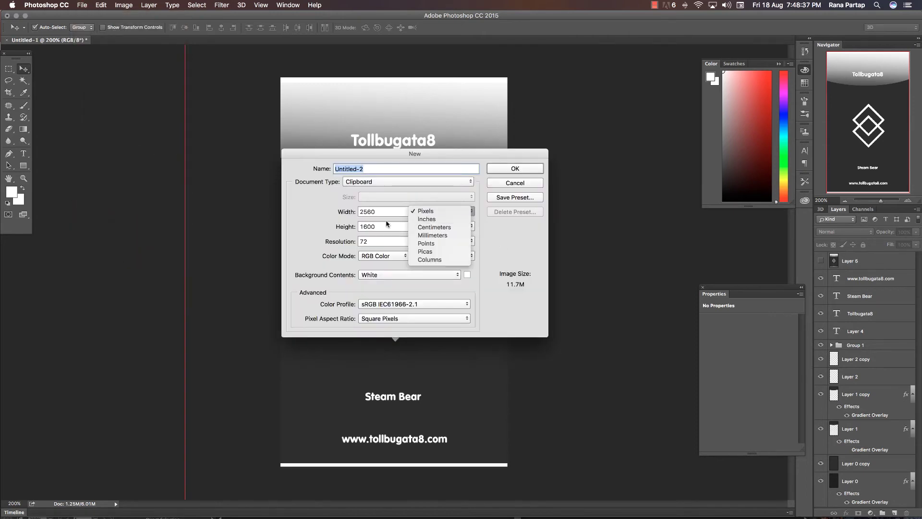
click(431, 221)
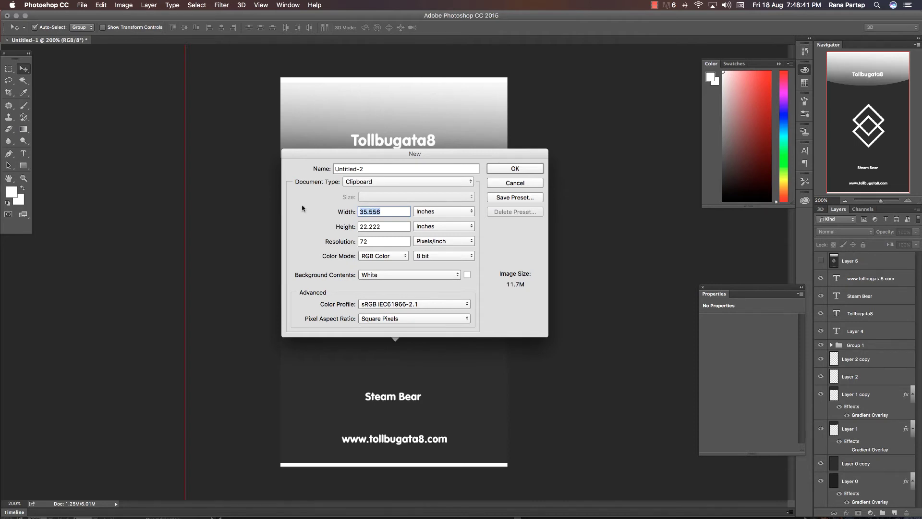
text(13)
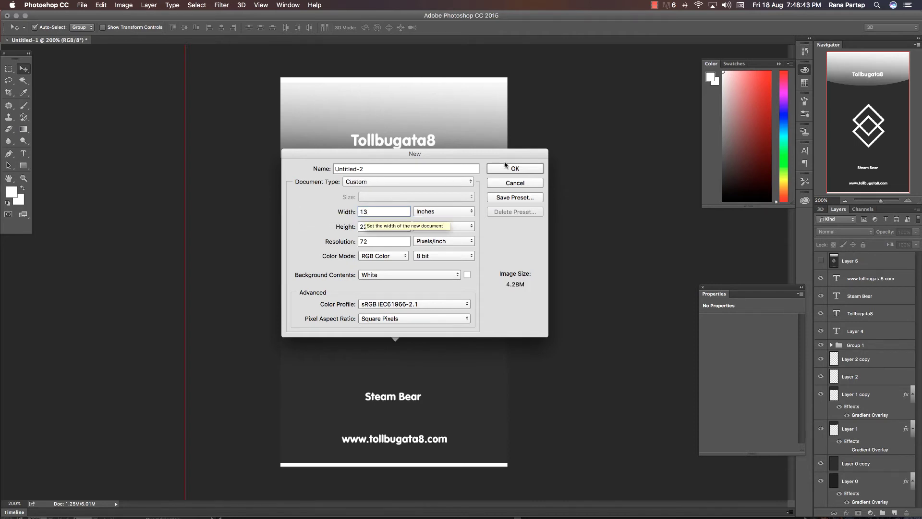
click(519, 171)
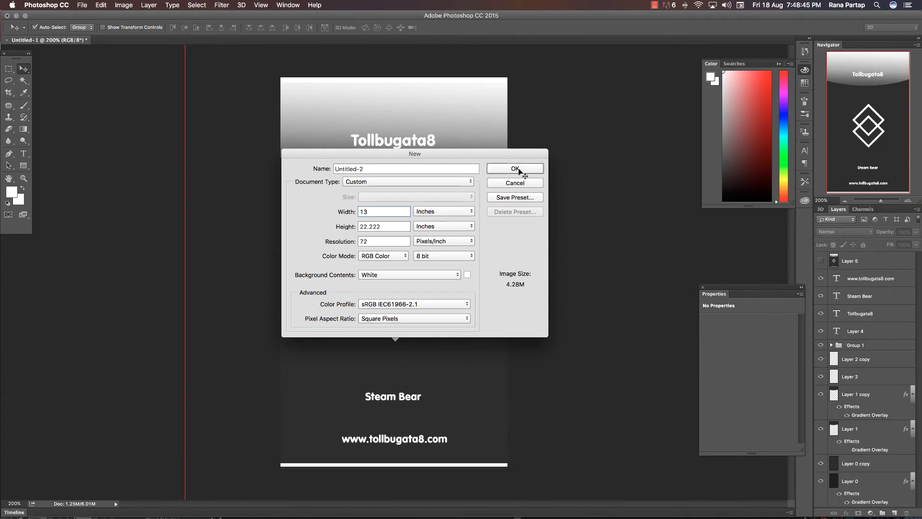
- Paste the silver can photo and scale it down so the whole can fits the canvas
key(super+v)
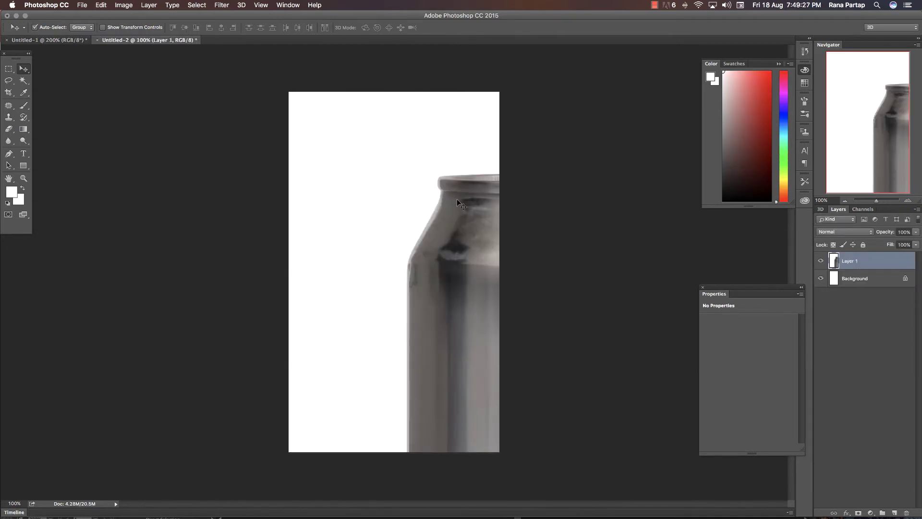
key(super+t)
mouse_move(291, 92)
mouse_down()
mouse_move(381, 176)
mouse_move(339, 73)
mouse_up()
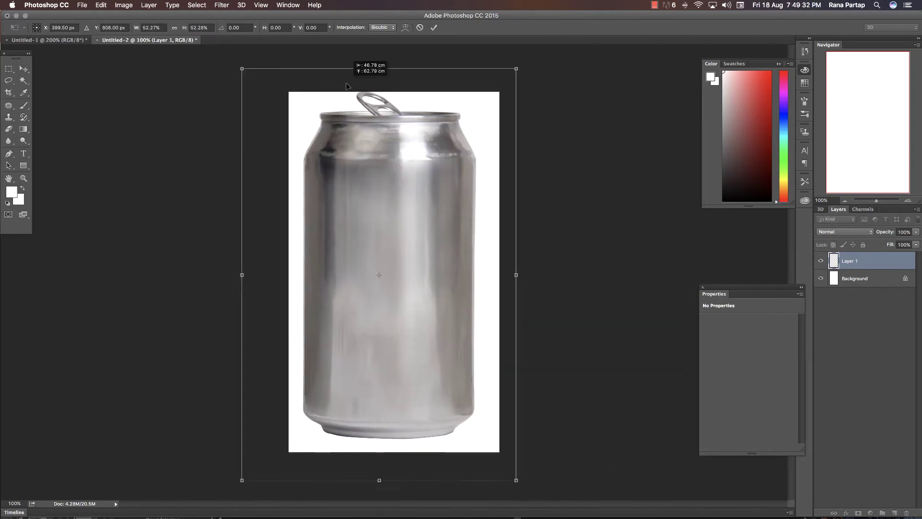
drag(243, 70, 298, 153)
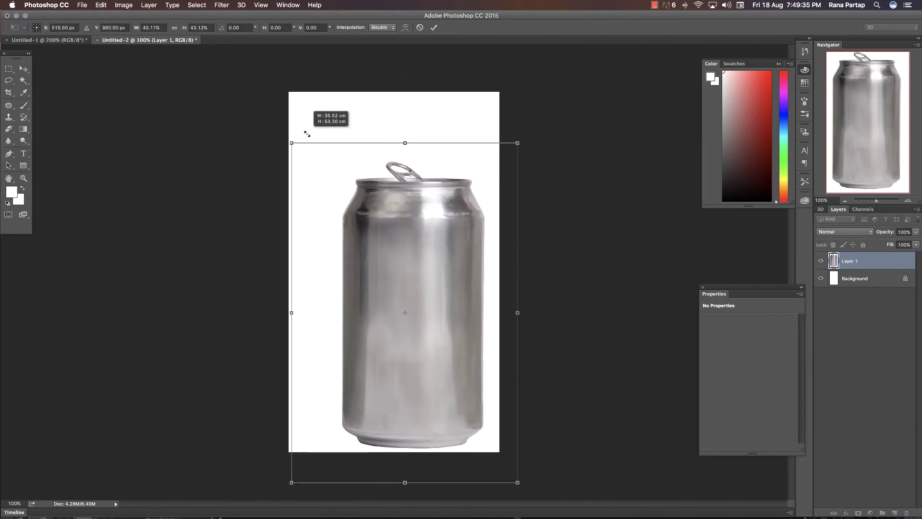
drag(400, 226, 377, 188)
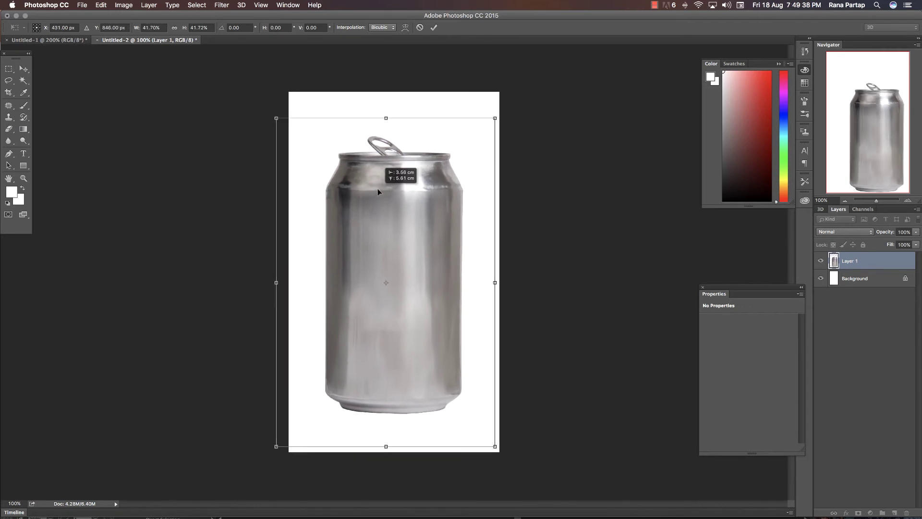
key(Return)
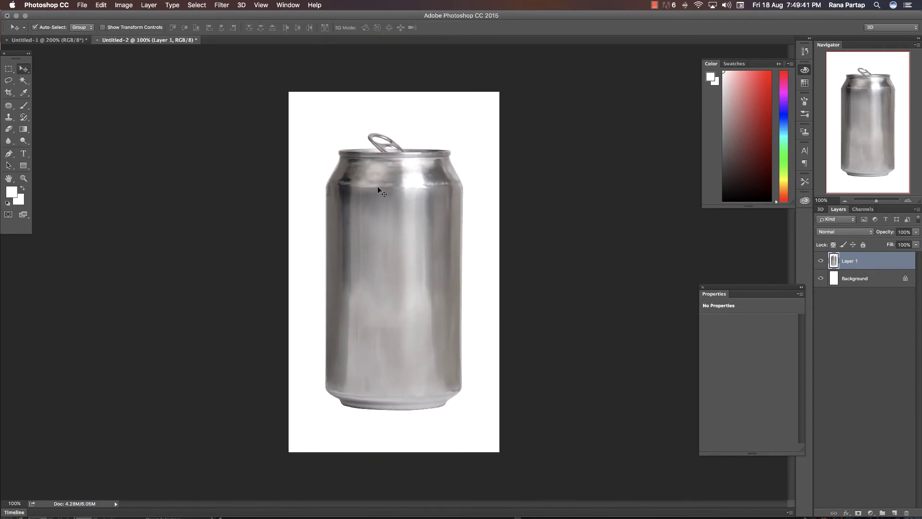
- Stamp the merged Tollbugata8 poster into Layer 5 with Image > Apply Image
click(72, 41)
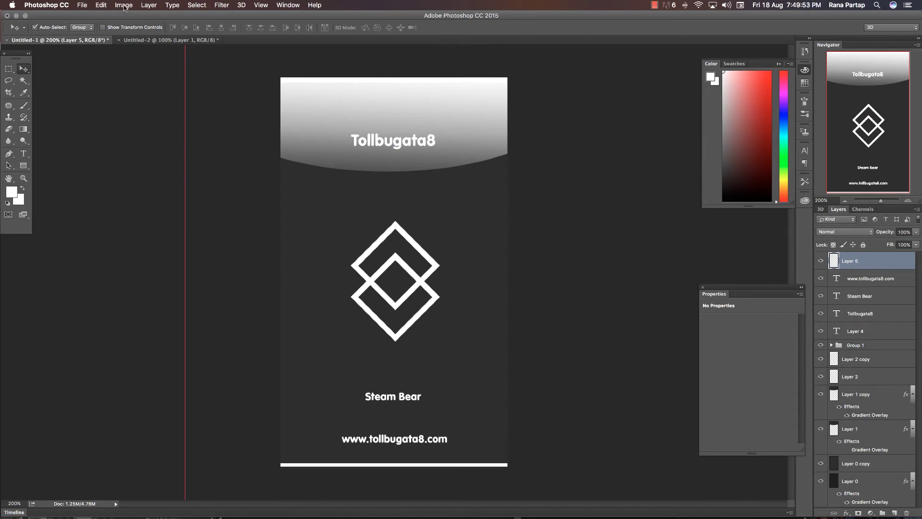
click(124, 6)
click(155, 141)
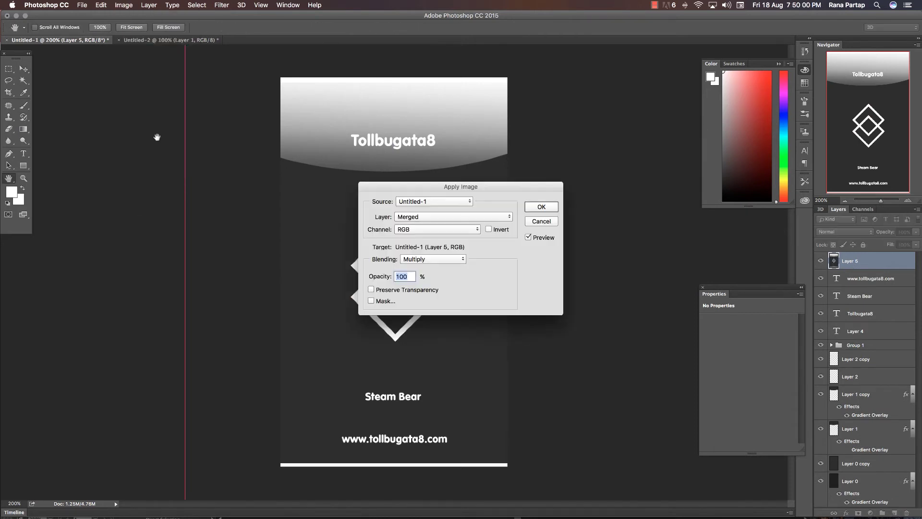
click(556, 214)
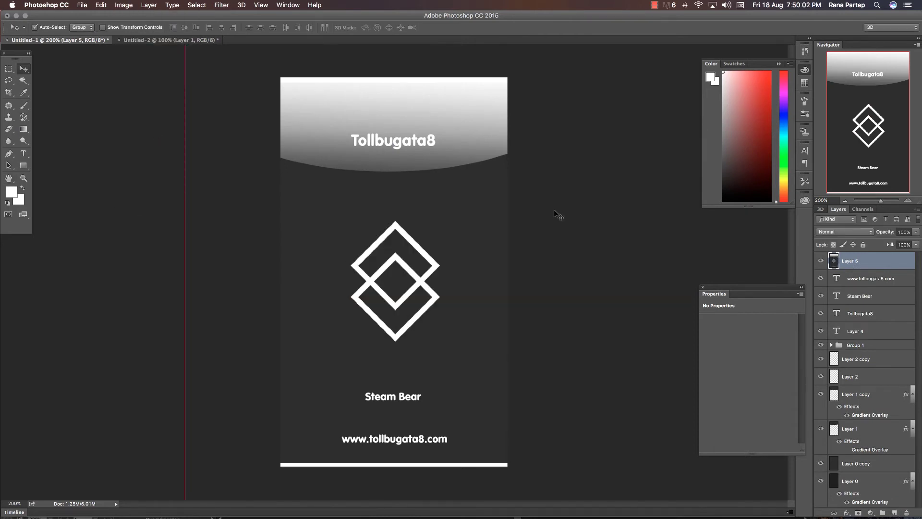
click(189, 41)
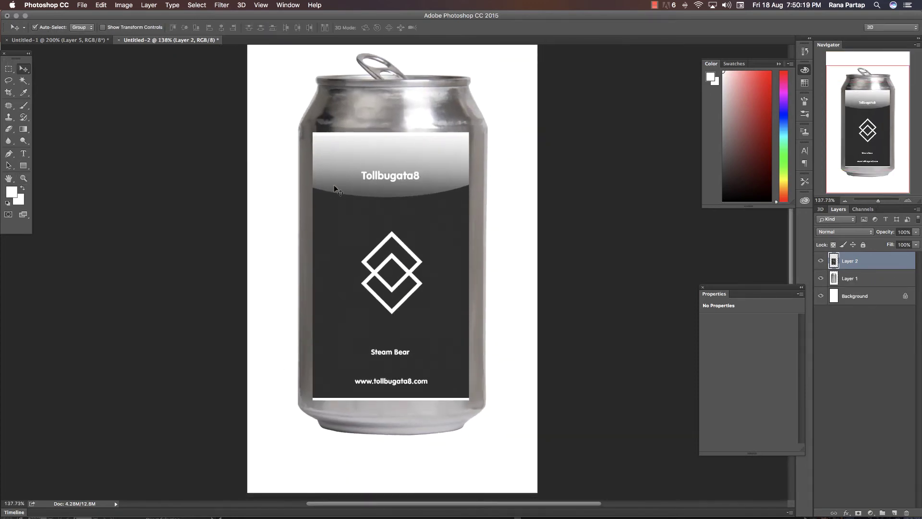
- Enlarge the label layer on the can so it covers the can's body
key(ctrl+t)
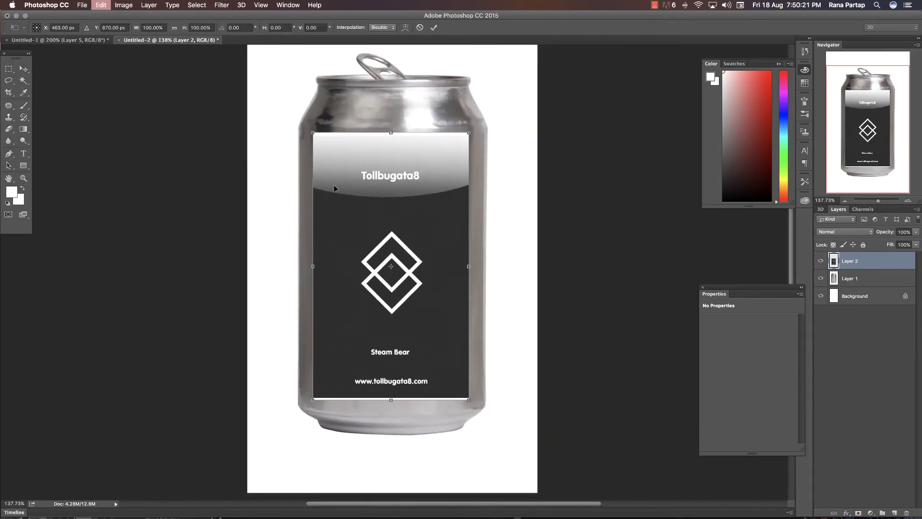
drag(464, 399, 476, 409)
drag(300, 439, 287, 441)
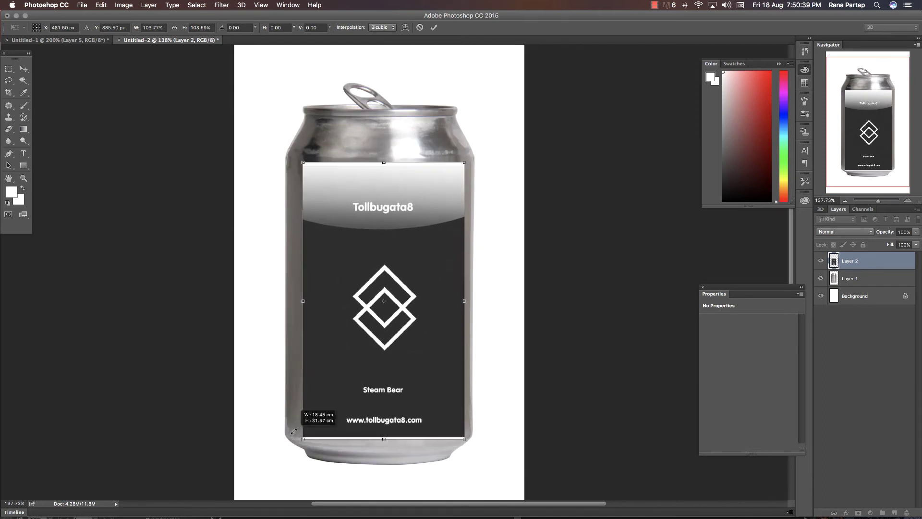
key(Return)
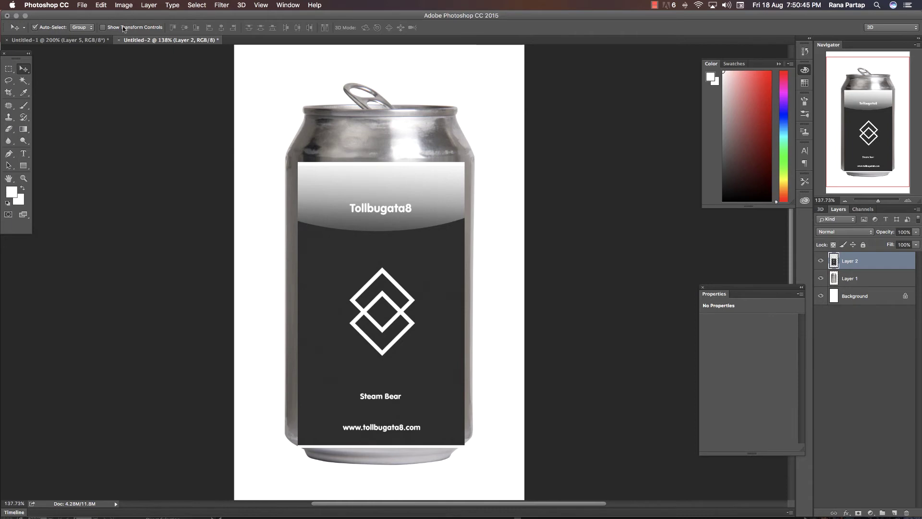
click(101, 5)
mouse_move(116, 197)
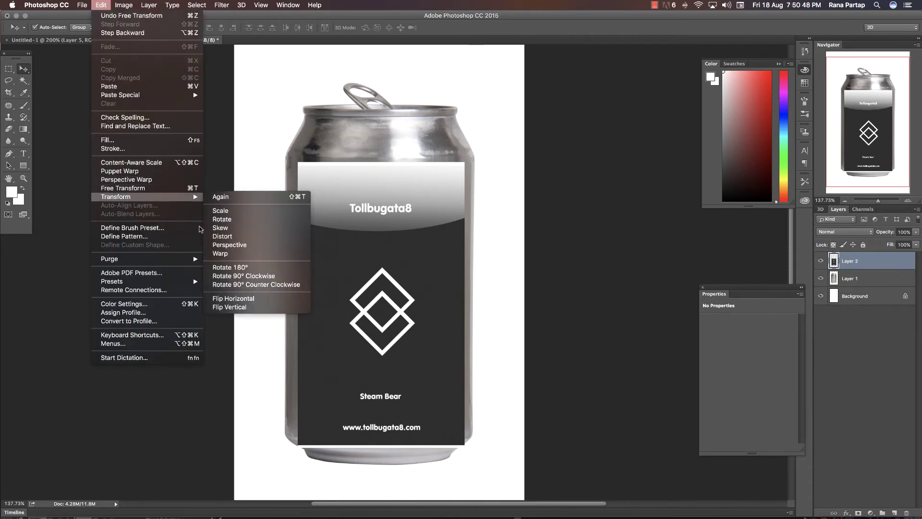
- Warp the label, dragging its four corners out to the can's edges
click(221, 253)
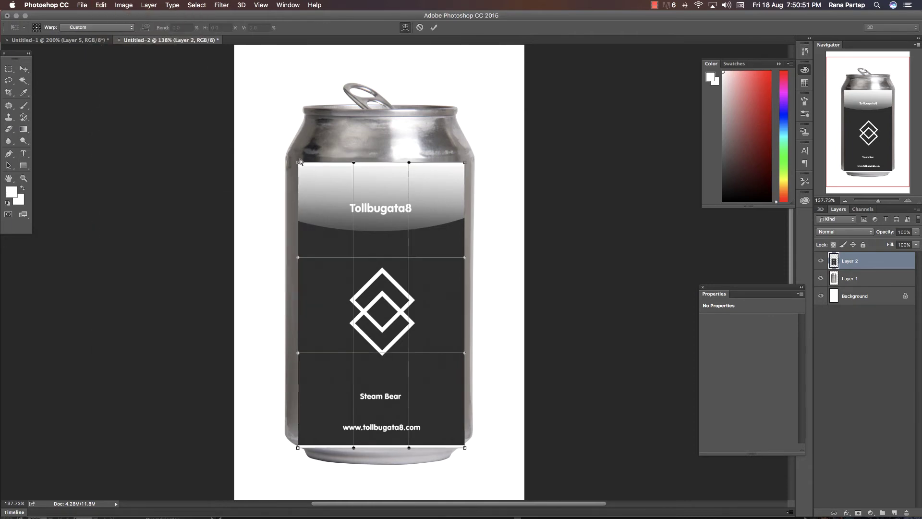
drag(299, 163, 287, 157)
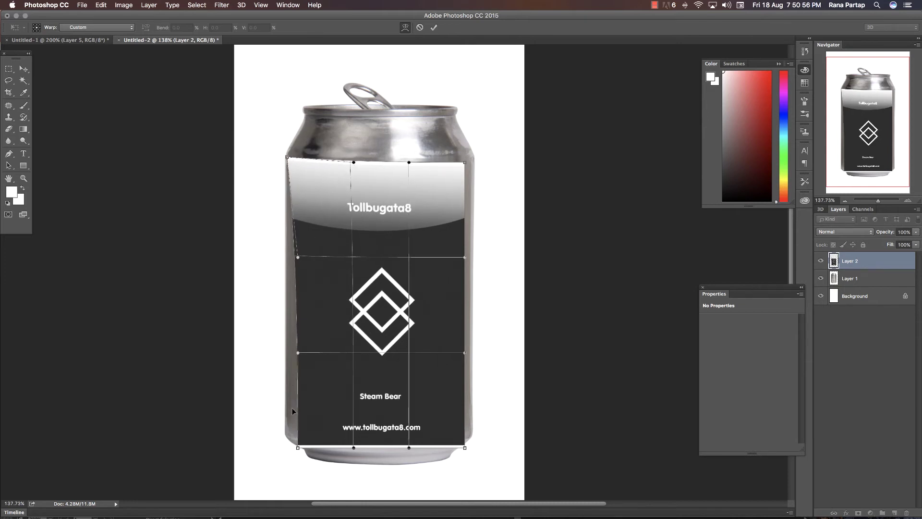
drag(298, 448, 286, 435)
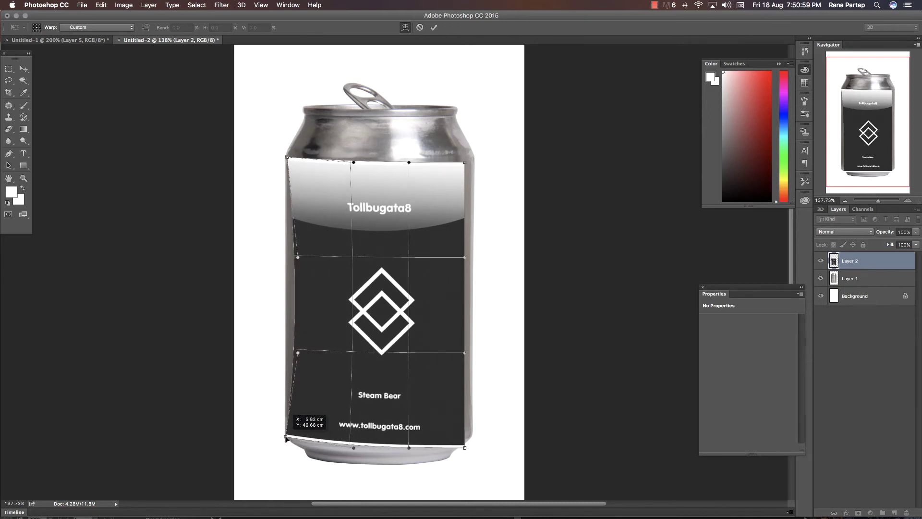
drag(464, 448, 472, 436)
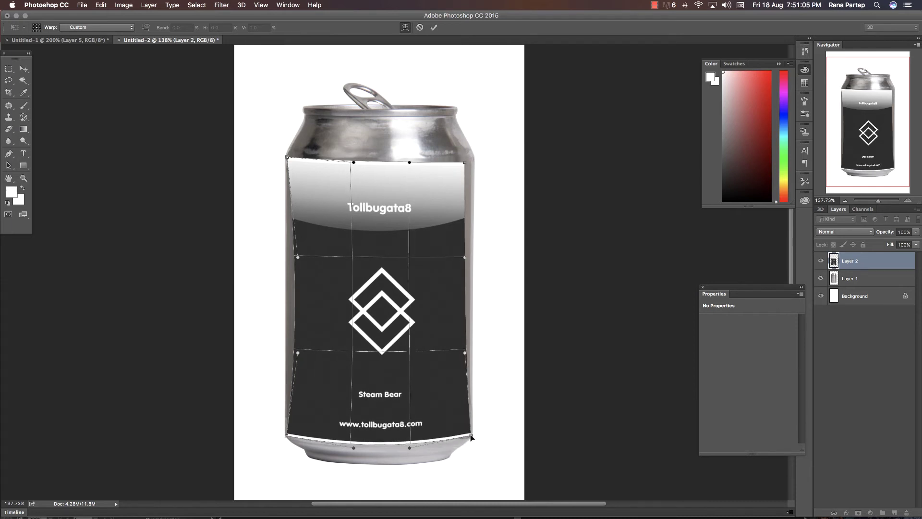
drag(466, 161, 473, 157)
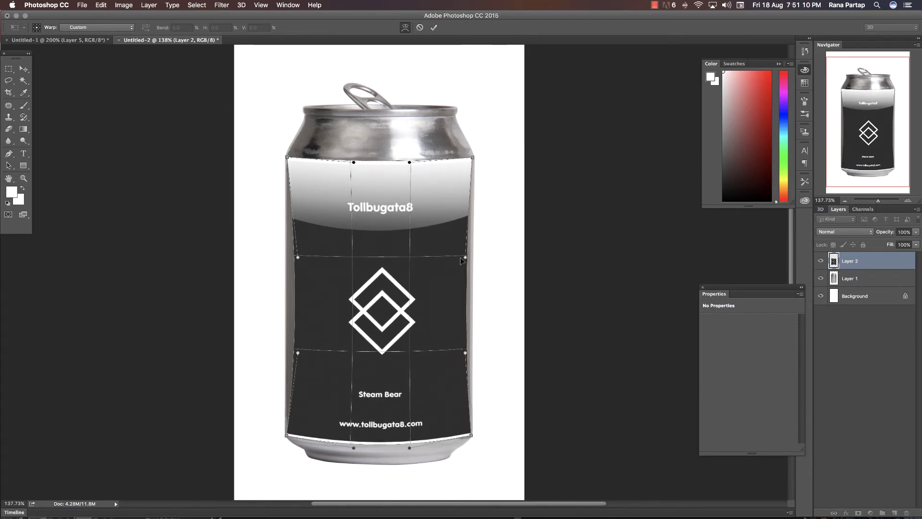
- Bulge and straighten the label's side edges to hug the can, then apply the warp
drag(466, 257, 471, 247)
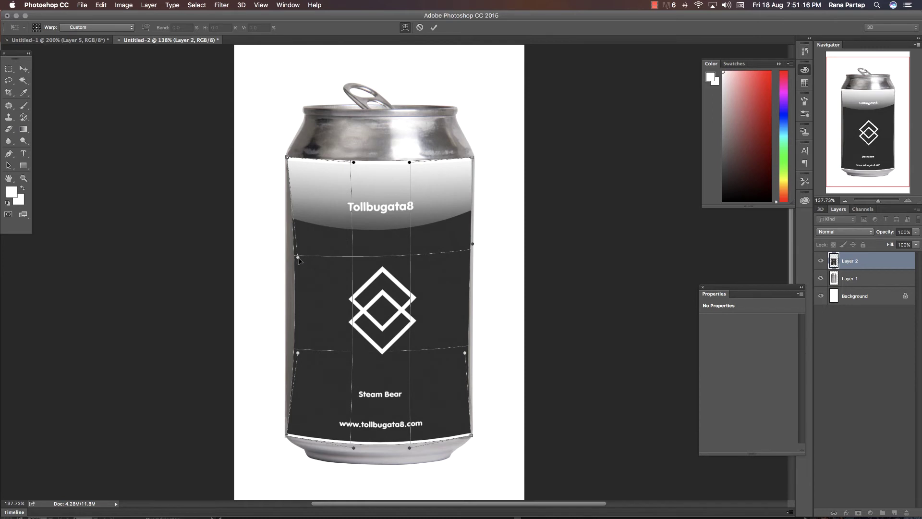
drag(298, 258, 282, 240)
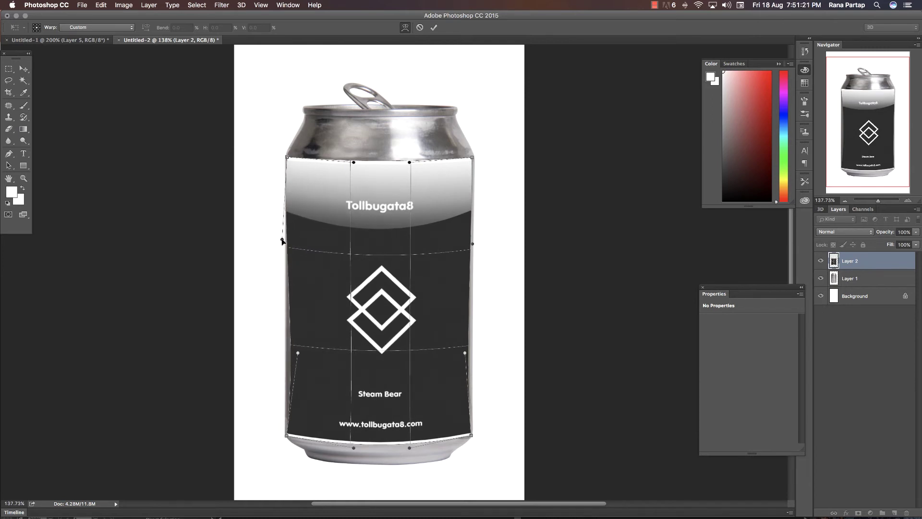
drag(465, 352, 470, 359)
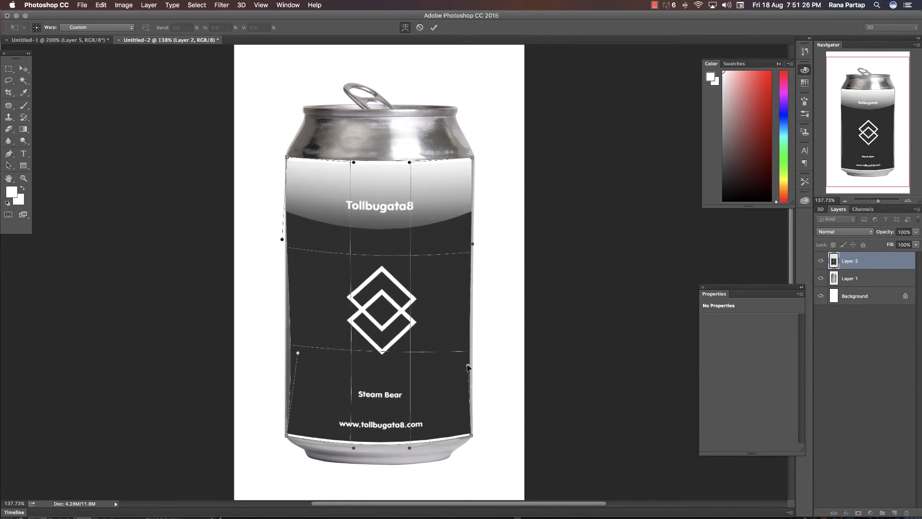
scroll(326, 352, up, 2)
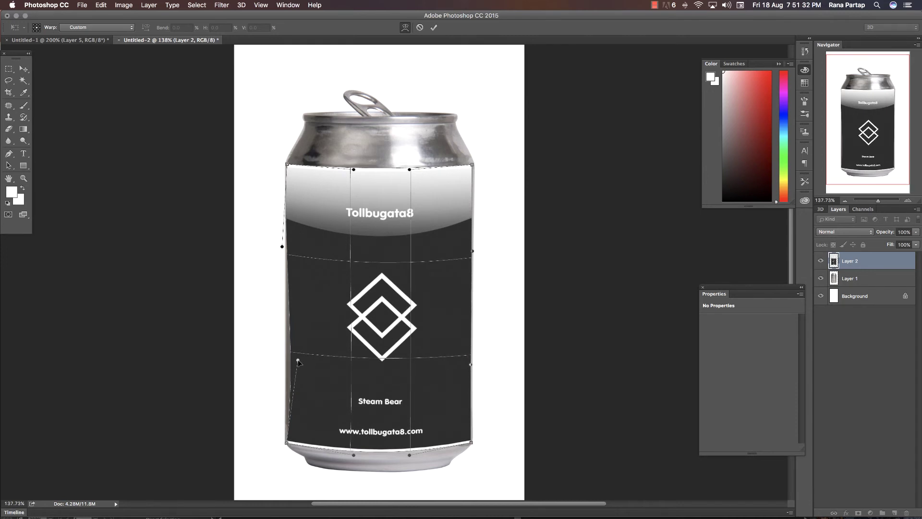
drag(298, 360, 287, 356)
drag(282, 246, 286, 247)
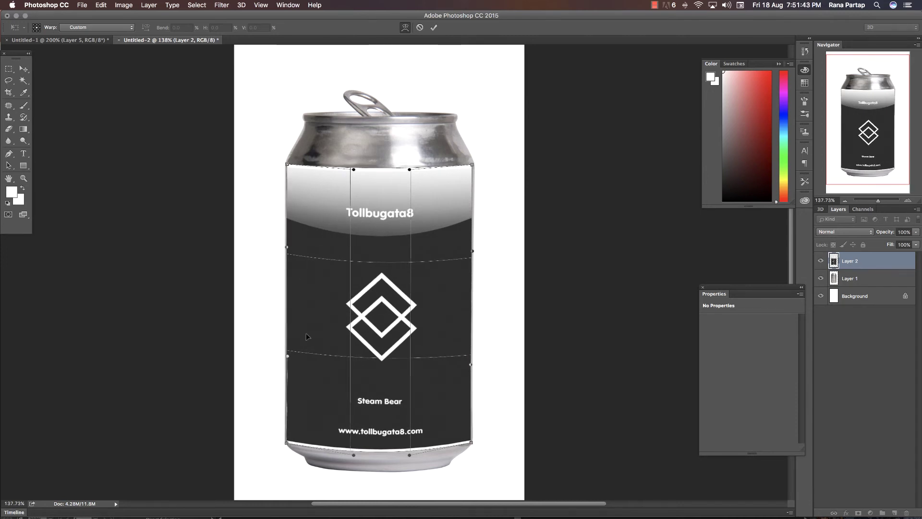
key(Return)
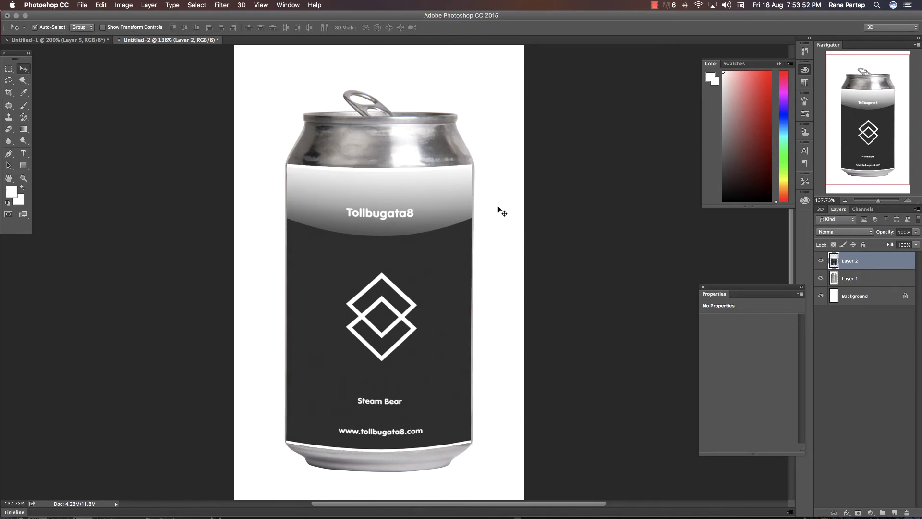
- Fade the label's right edge by deleting a 22 px feathered strip along it
click(9, 69)
drag(488, 153, 469, 466)
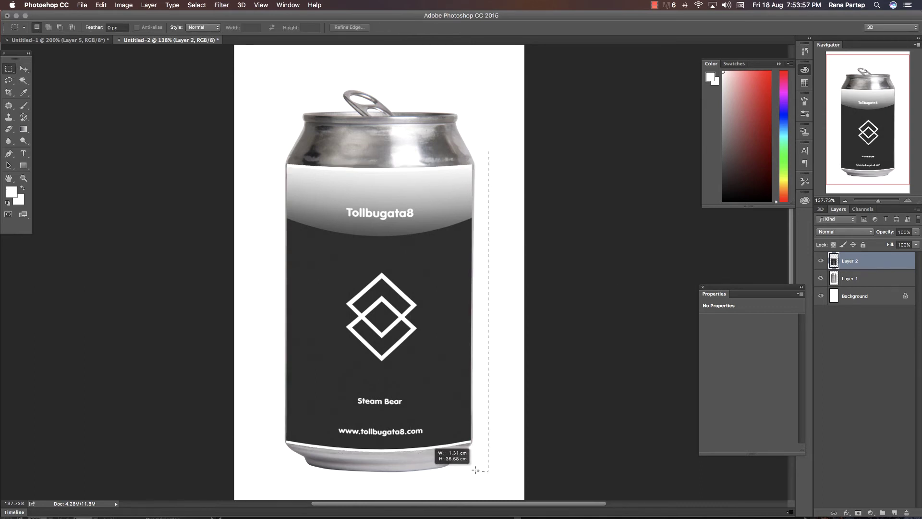
click(197, 4)
mouse_move(204, 125)
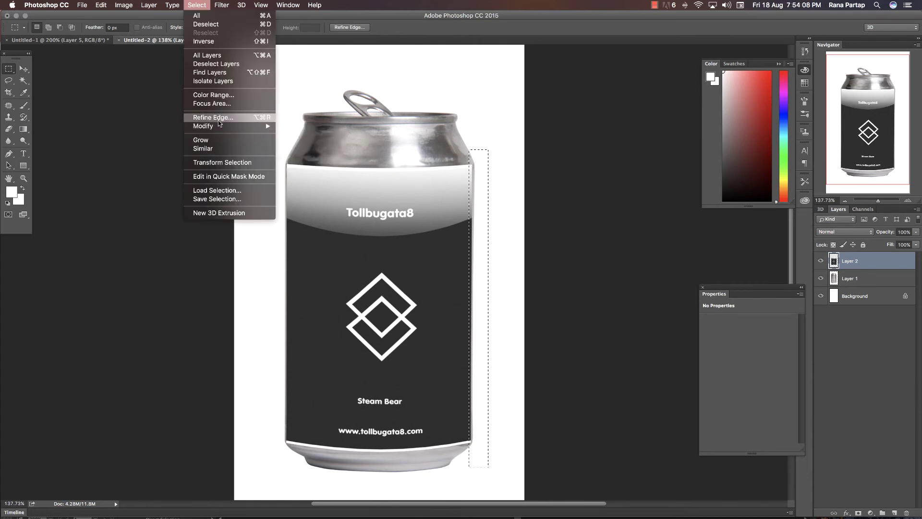
click(294, 160)
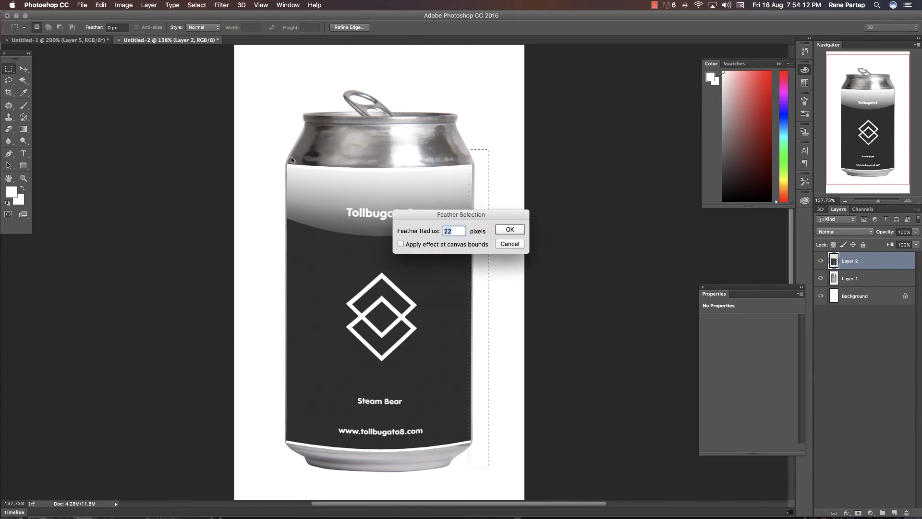
click(514, 228)
key(Delete)
key(ctrl+d)
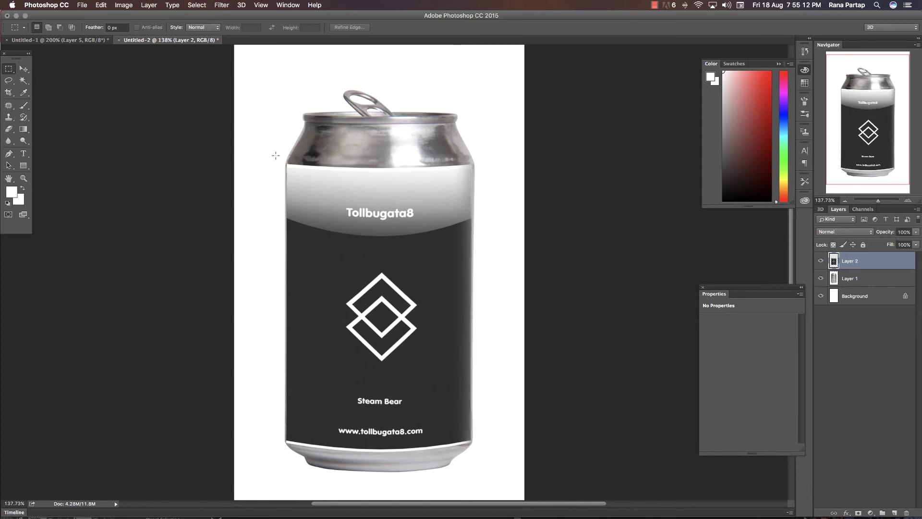
- Fade the label's left edge the same way with a 22 px feathered deletion
drag(271, 147, 290, 461)
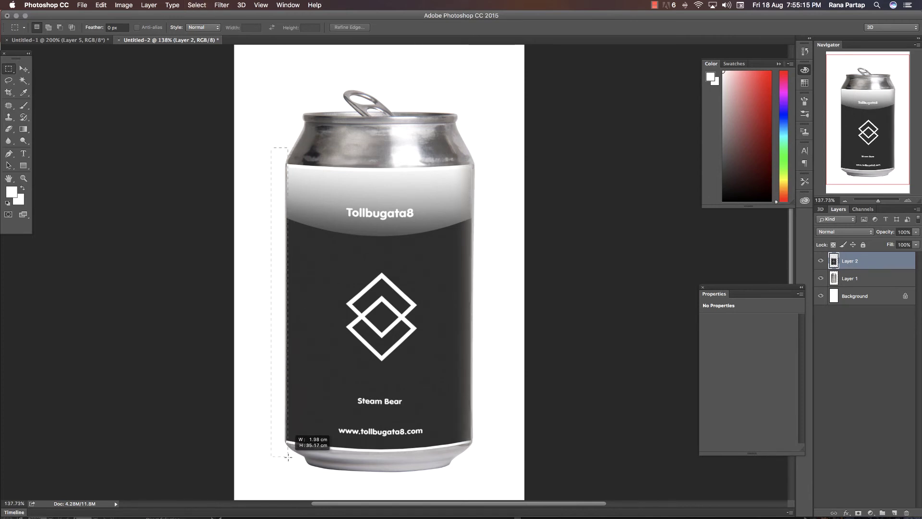
click(197, 5)
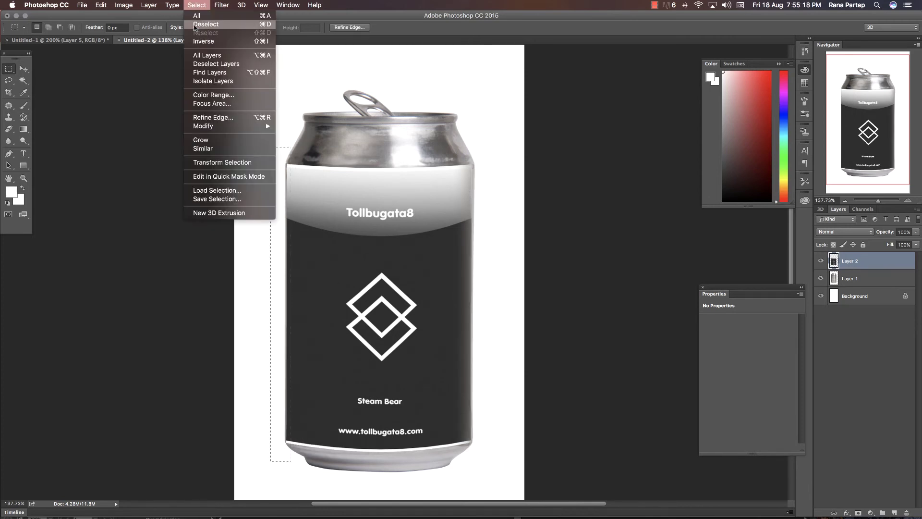
click(291, 160)
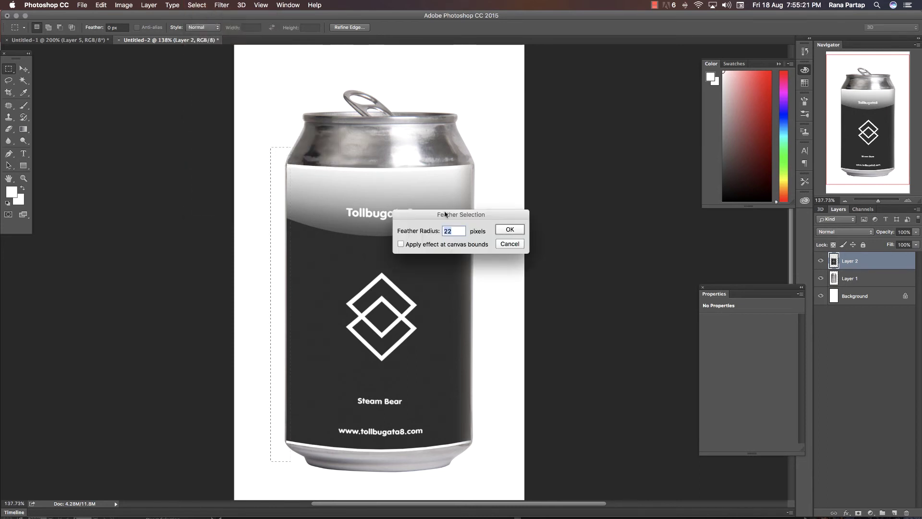
click(505, 231)
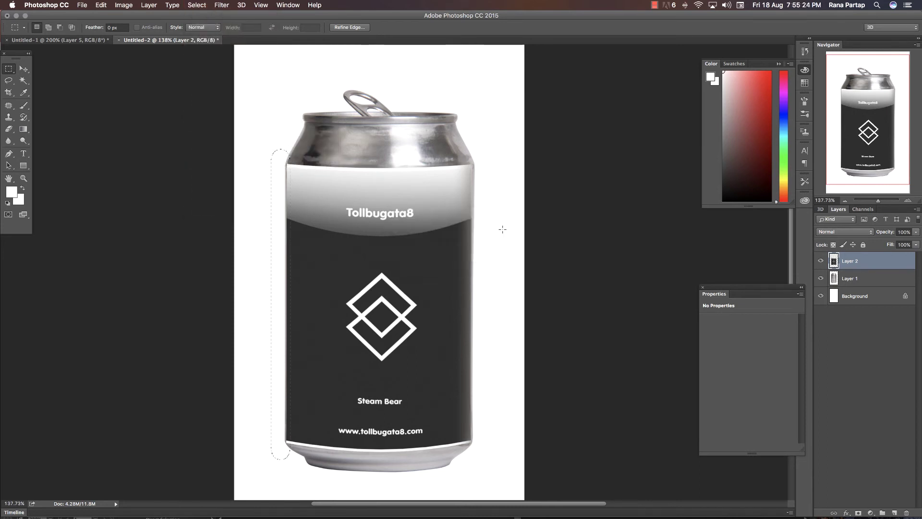
key(Delete)
key(ctrl+d)
key(z)
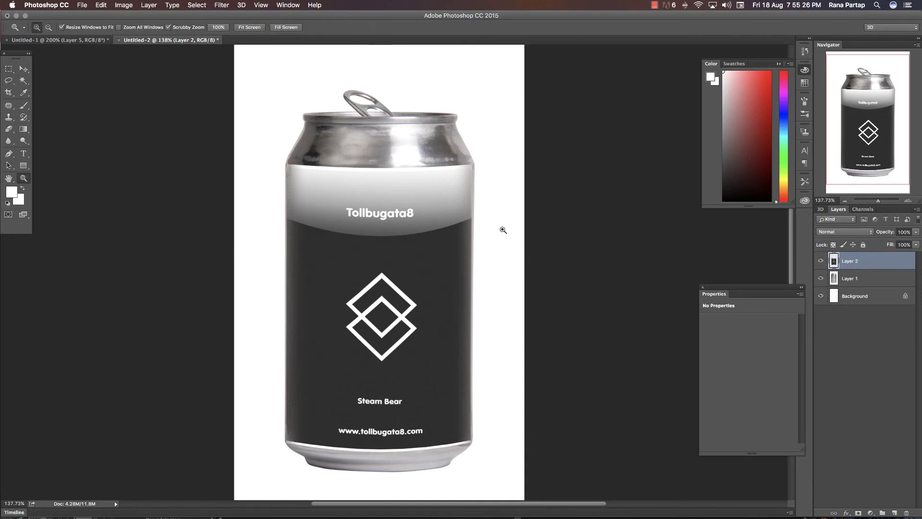
drag(483, 233, 502, 233)
- Re-warp the label, tightening its bottom edge to the can's base and nudging its top edge
key(v)
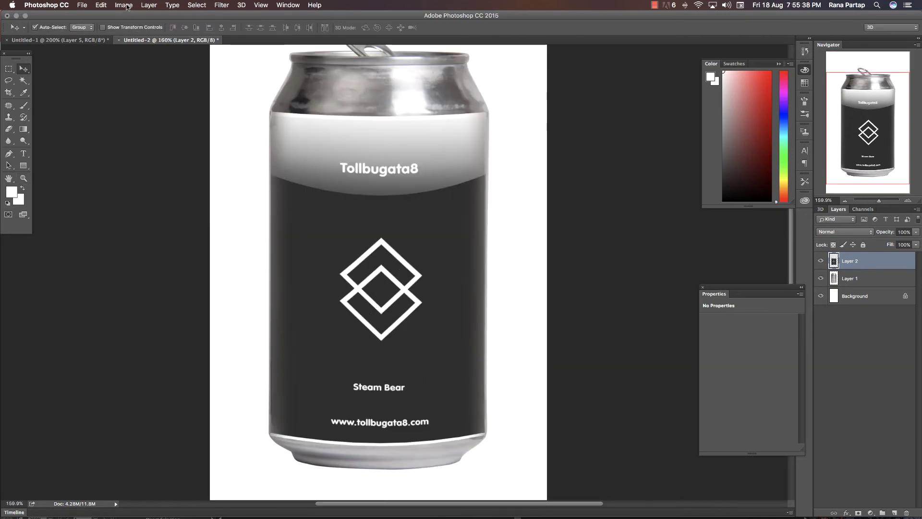
click(126, 5)
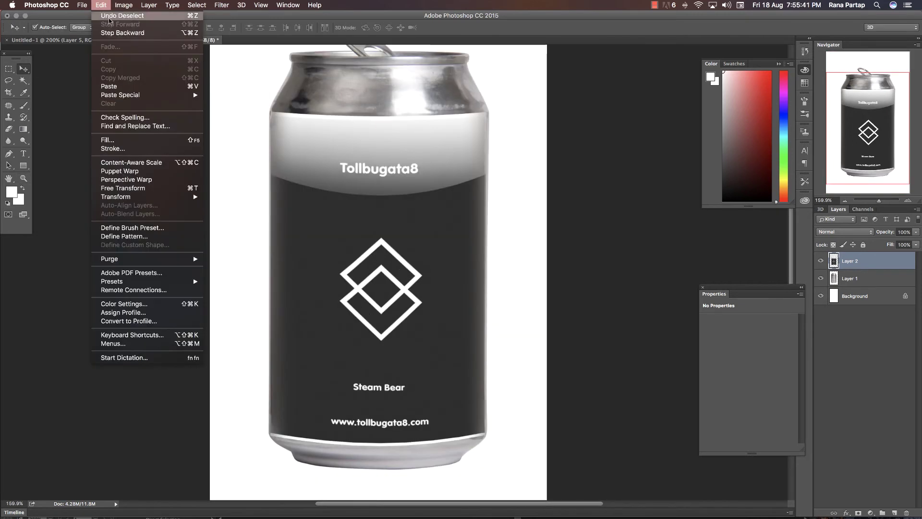
mouse_move(115, 197)
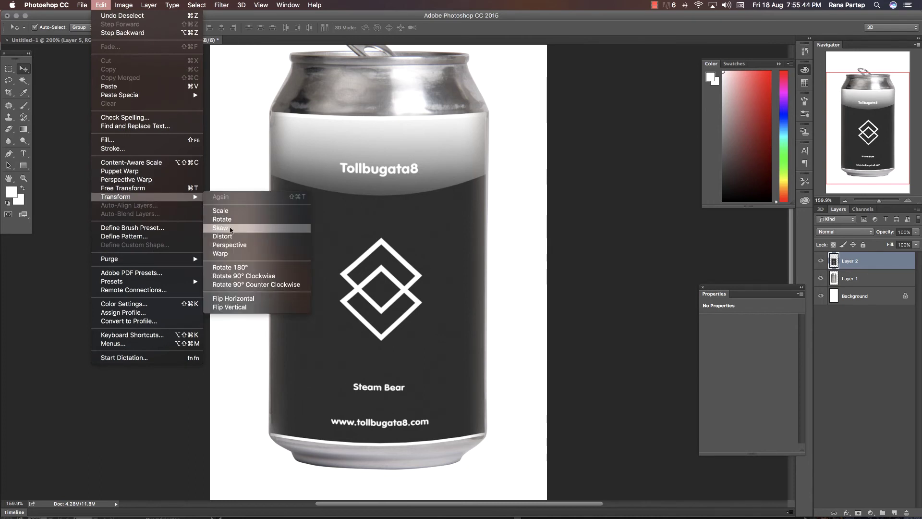
click(225, 253)
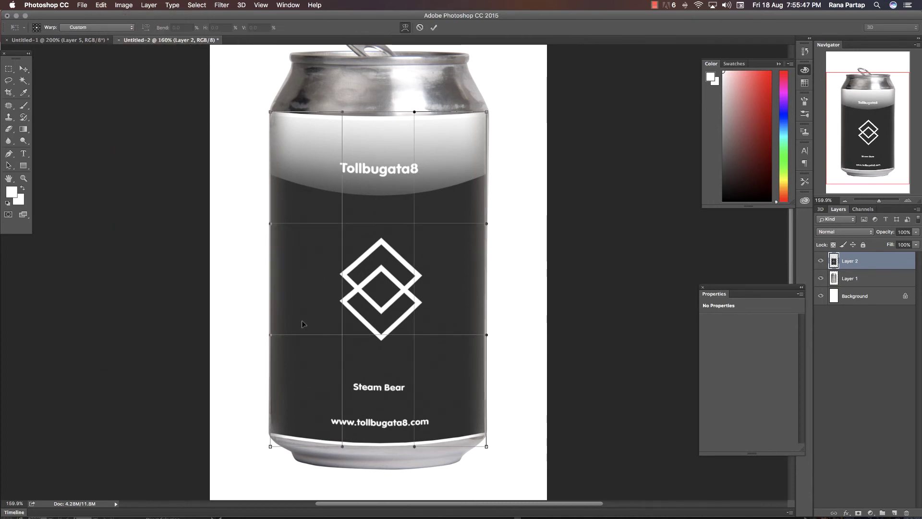
mouse_move(277, 429)
mouse_down()
mouse_move(309, 431)
mouse_move(271, 427)
mouse_move(278, 438)
mouse_move(414, 443)
mouse_up()
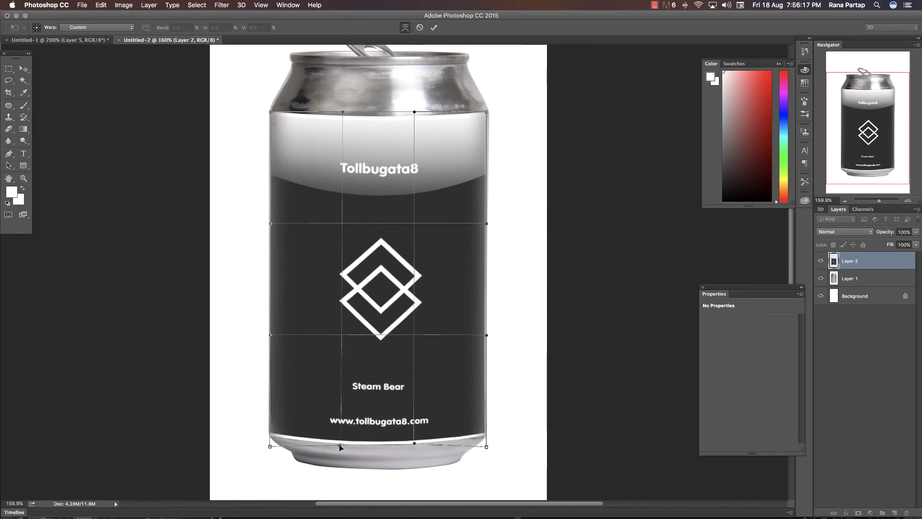
drag(341, 445, 339, 443)
drag(487, 446, 487, 449)
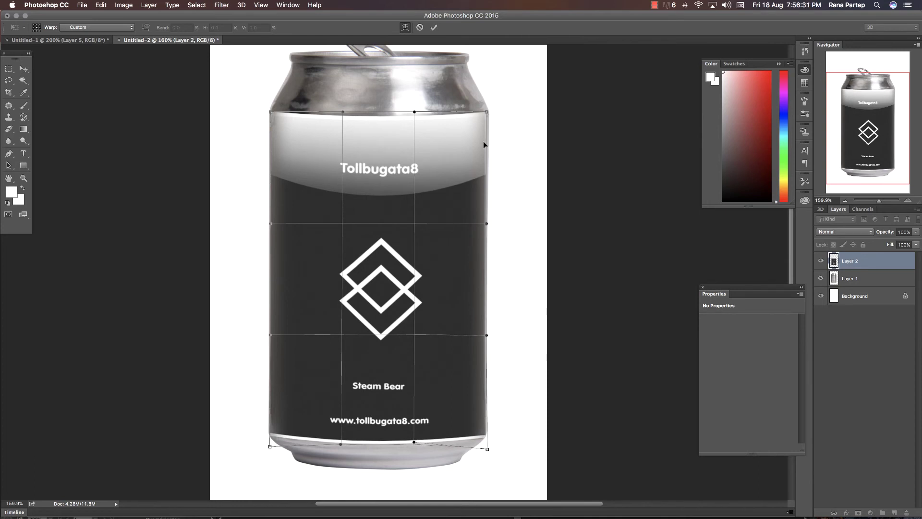
drag(484, 144, 486, 144)
drag(375, 123, 375, 121)
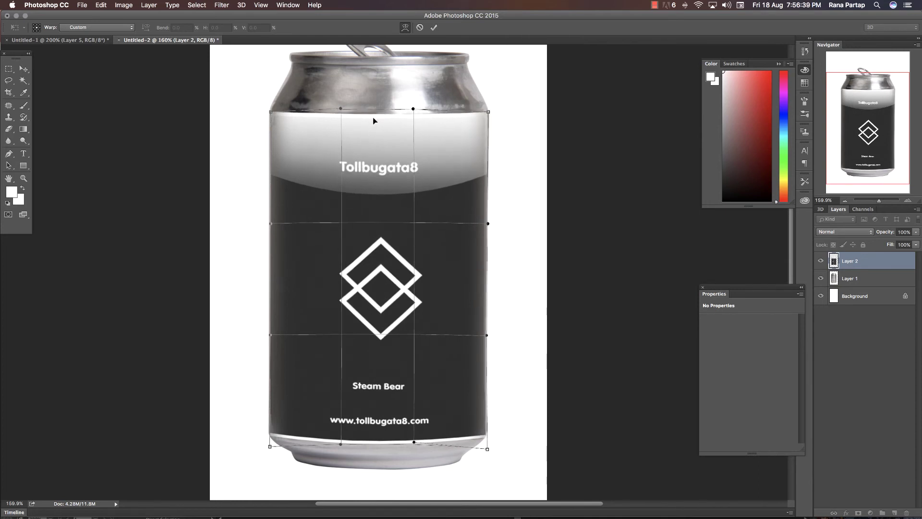
drag(384, 277, 384, 278)
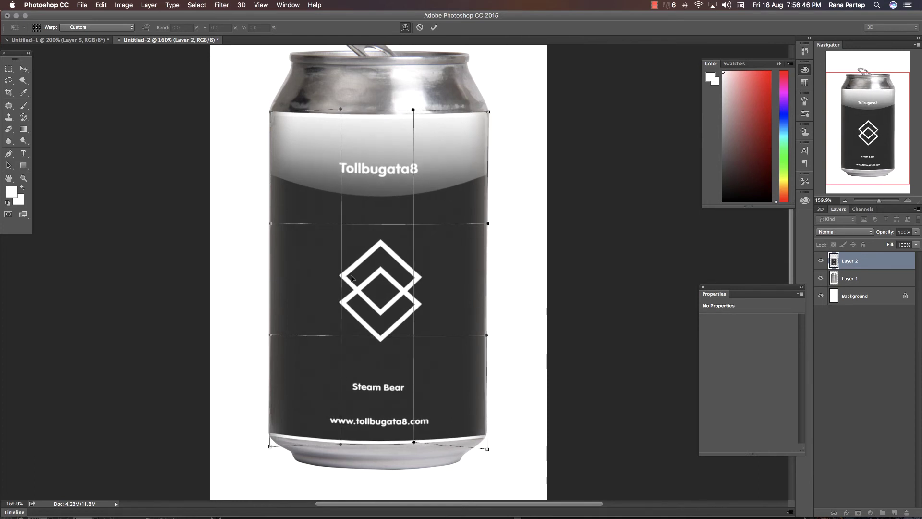
scroll(321, 207, up, 1)
key(Return)
- Add Layer 3 and fill it with the label's sampled dark grey
click(895, 513)
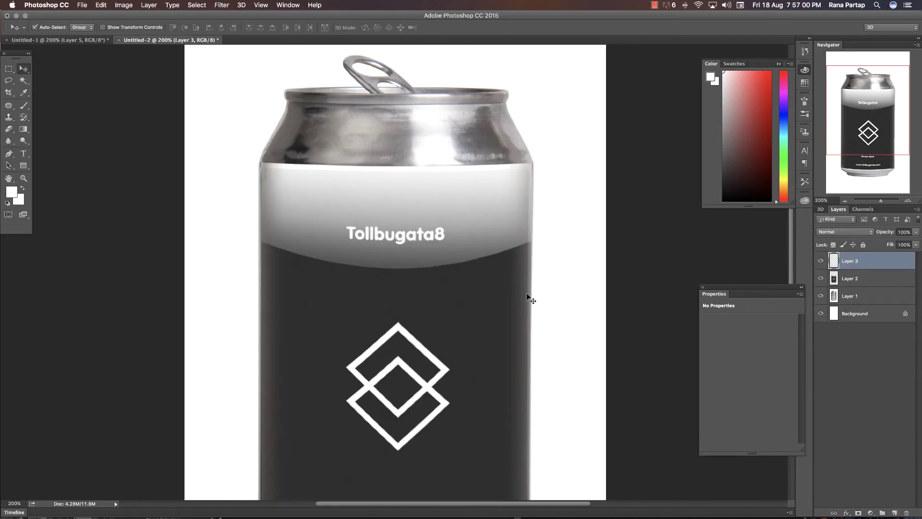
key(i)
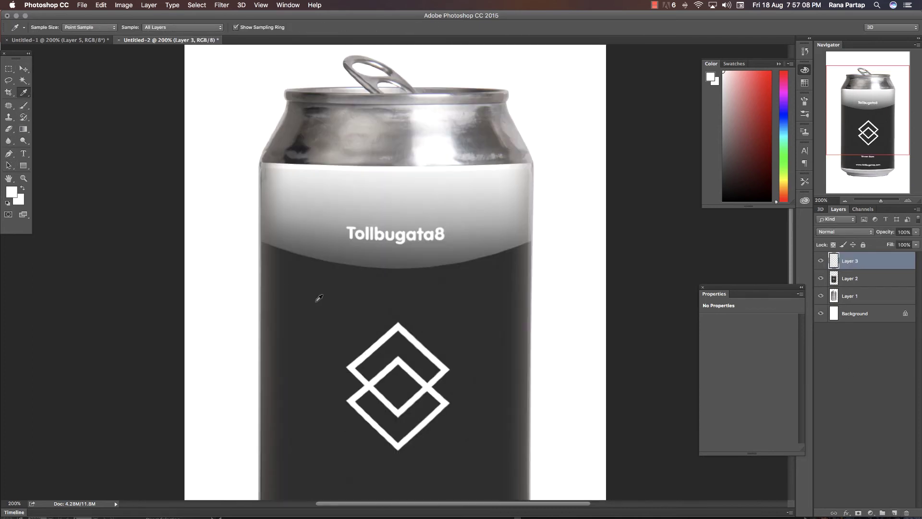
click(318, 297)
key(alt+BackSpace)
key(ctrl+minus)
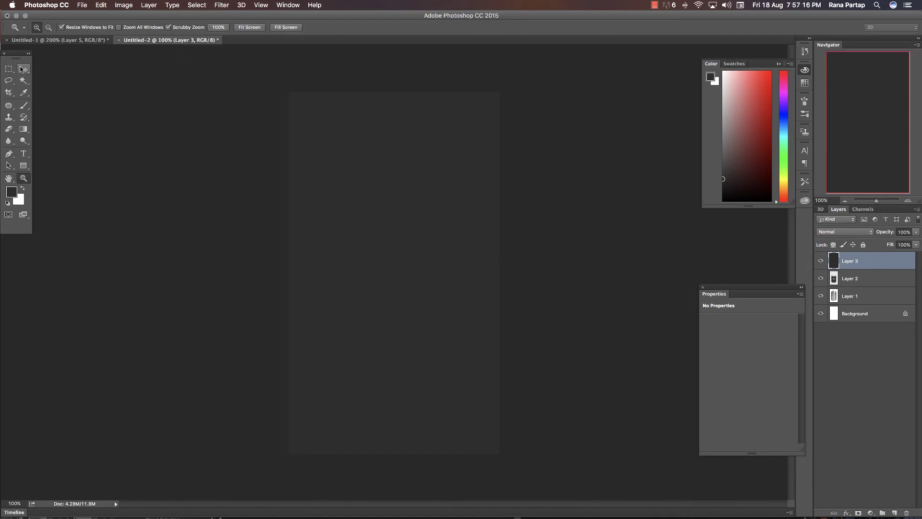
- Squash the grey fill into a horizontal band near the top of the can
key(ctrl+t)
mouse_move(390, 91)
mouse_down()
mouse_move(391, 382)
mouse_move(395, 165)
mouse_move(390, 285)
mouse_move(404, 300)
mouse_up()
key(Return)
key(ctrl+plus)
key(ctrl+plus)
key(v)
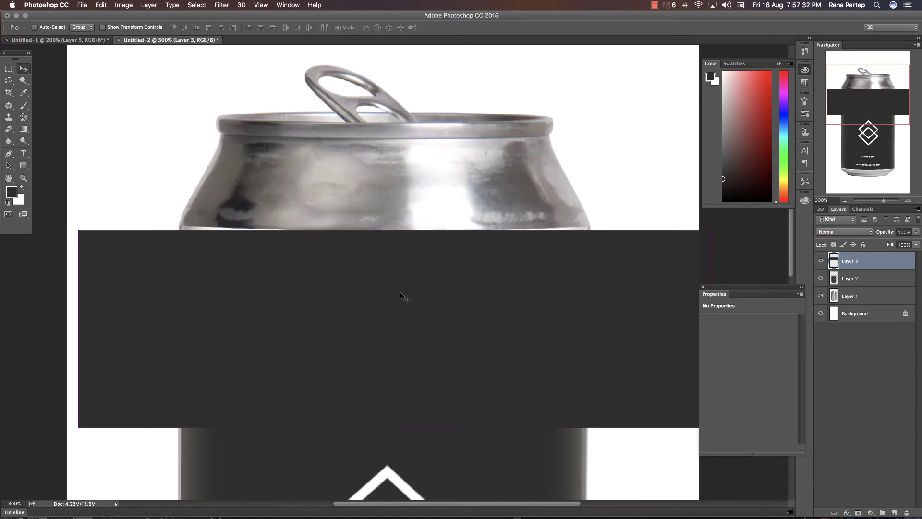
- Narrow and shorten the grey band and move it up just under the can's rim
key(ctrl+t)
drag(77, 329, 257, 330)
drag(315, 327, 214, 234)
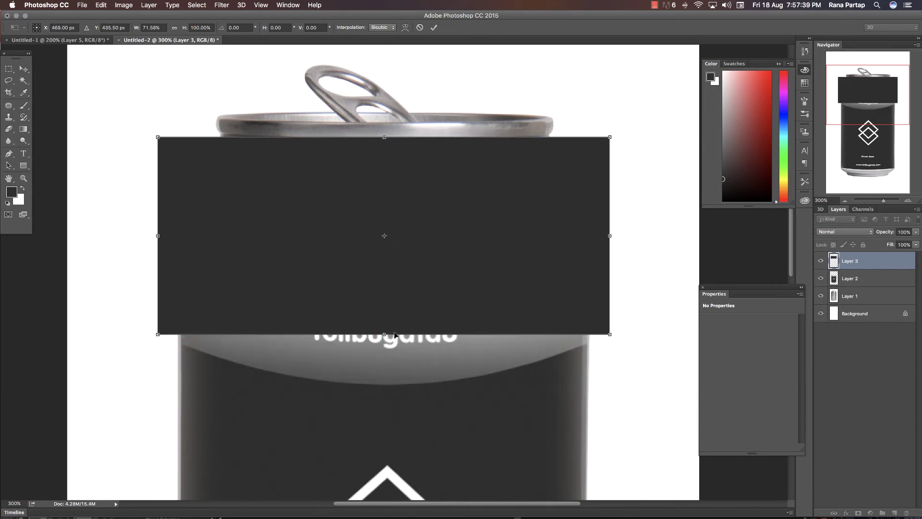
drag(383, 335, 385, 237)
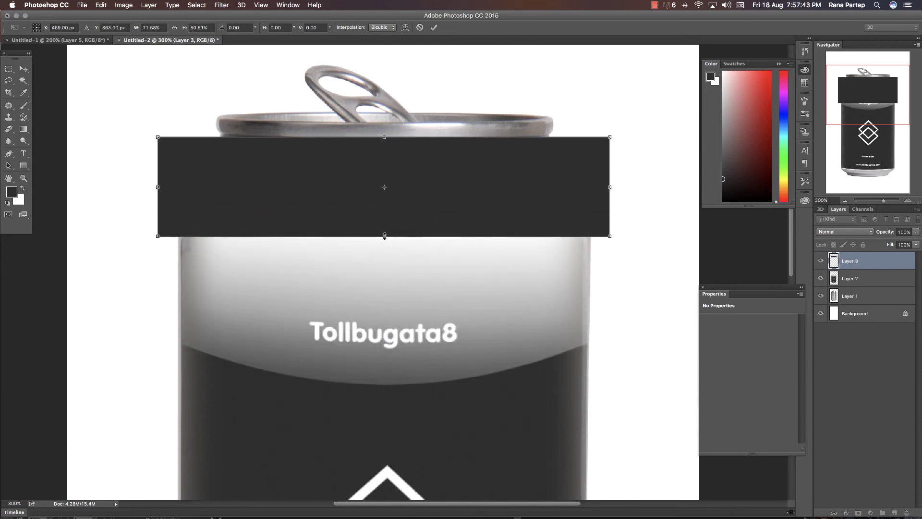
key(Return)
click(131, 9)
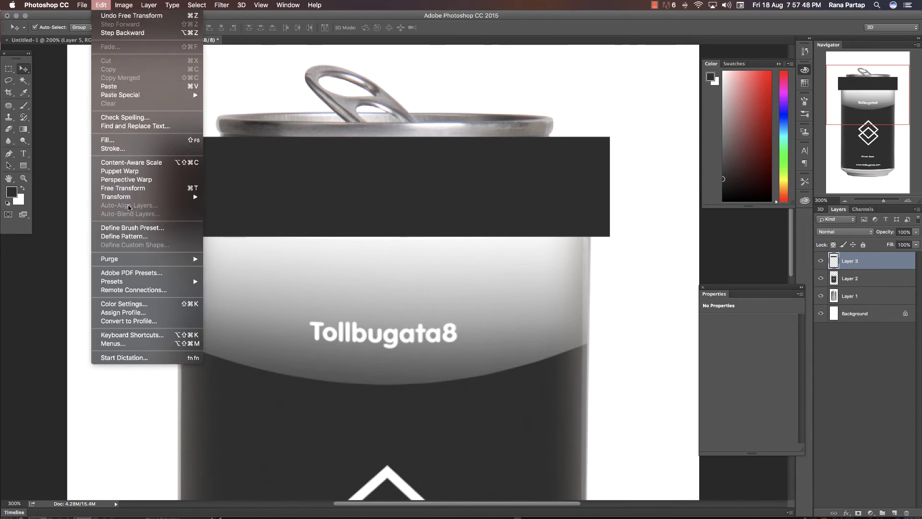
mouse_move(116, 197)
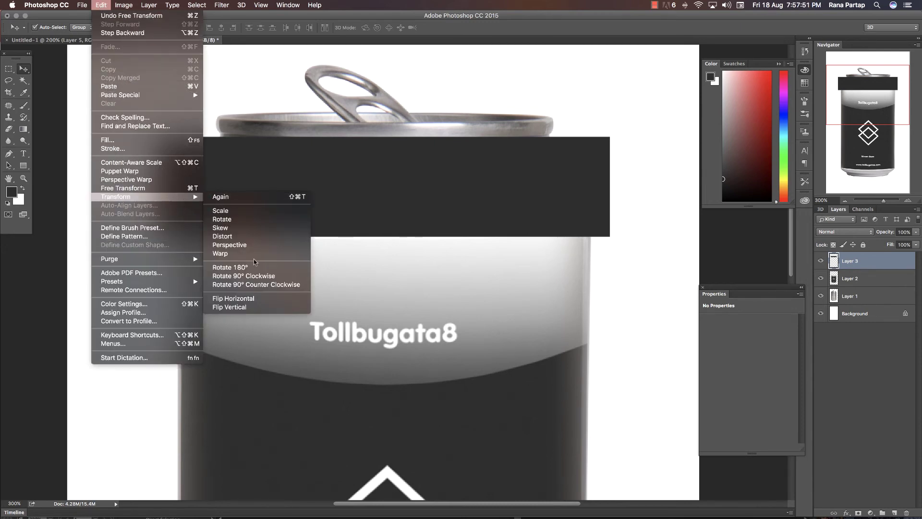
- Warp the dark band, curving its left side inward to the can's shoulder
click(255, 253)
drag(158, 237, 180, 227)
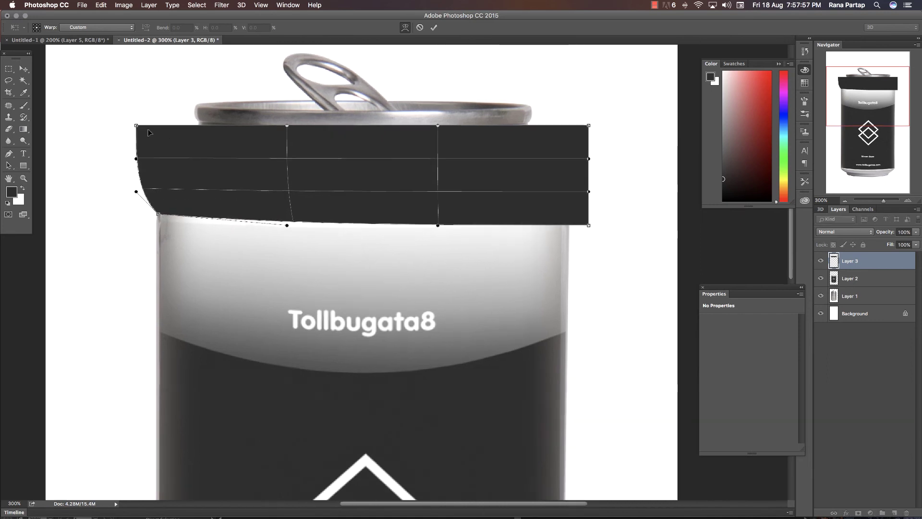
drag(137, 126, 204, 124)
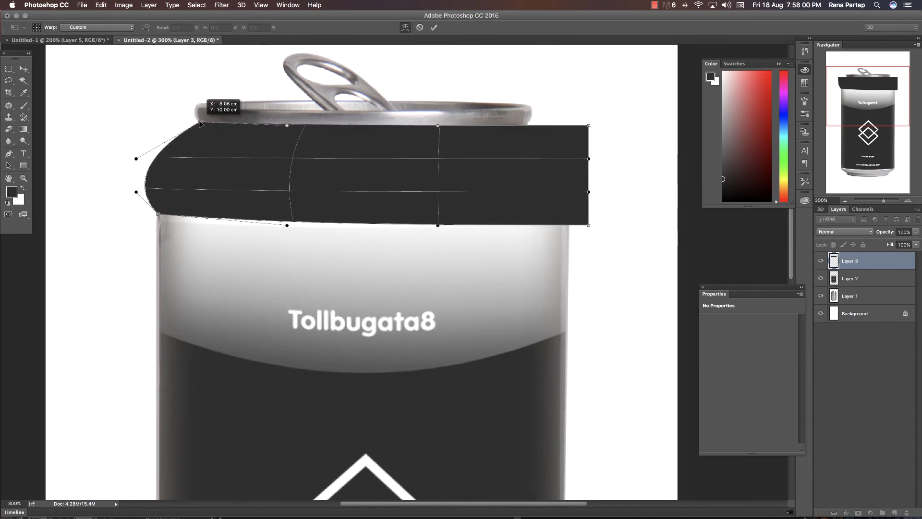
mouse_move(137, 158)
mouse_down()
mouse_move(219, 156)
mouse_move(196, 158)
mouse_up()
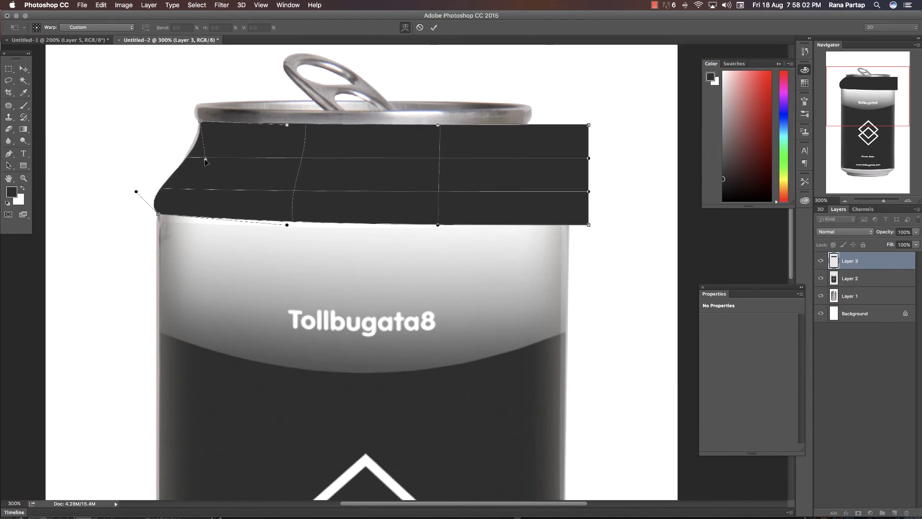
drag(136, 192, 193, 162)
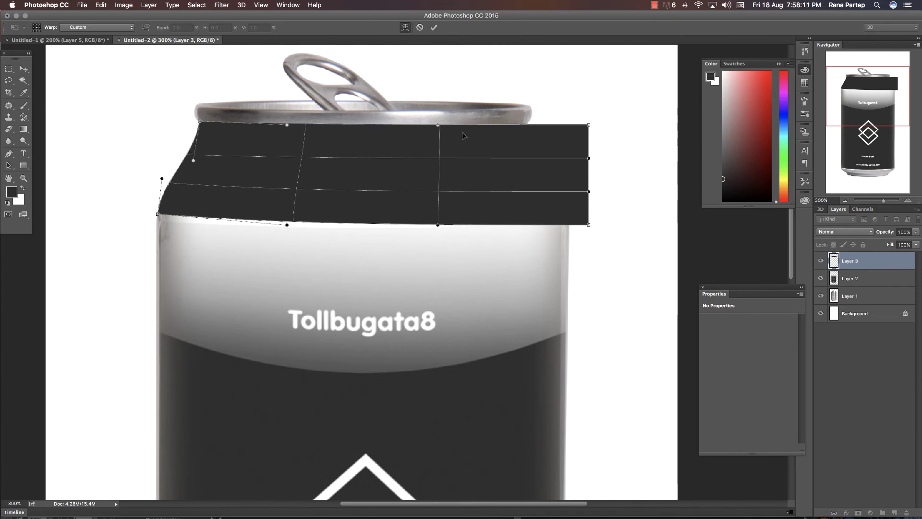
- Pull the band's right corners and shoulder curve in to meet the rim
drag(589, 125, 526, 126)
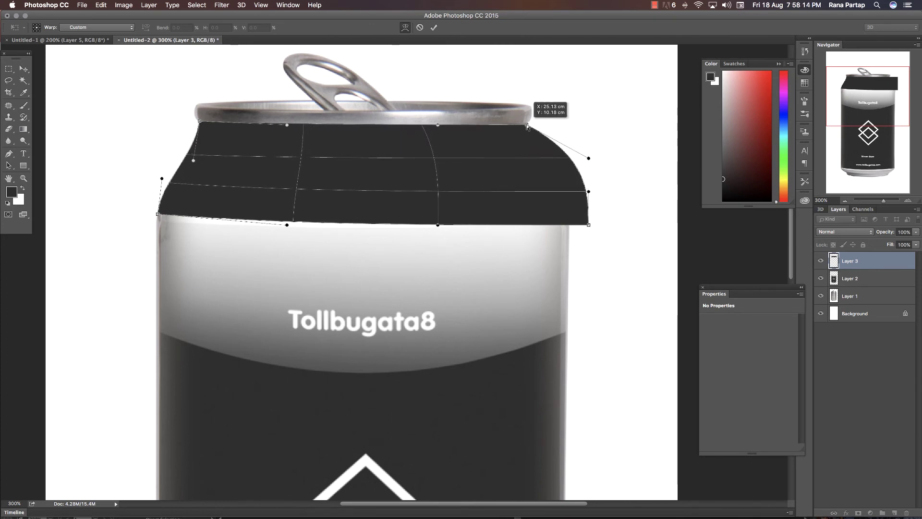
scroll(581, 216, up, 2)
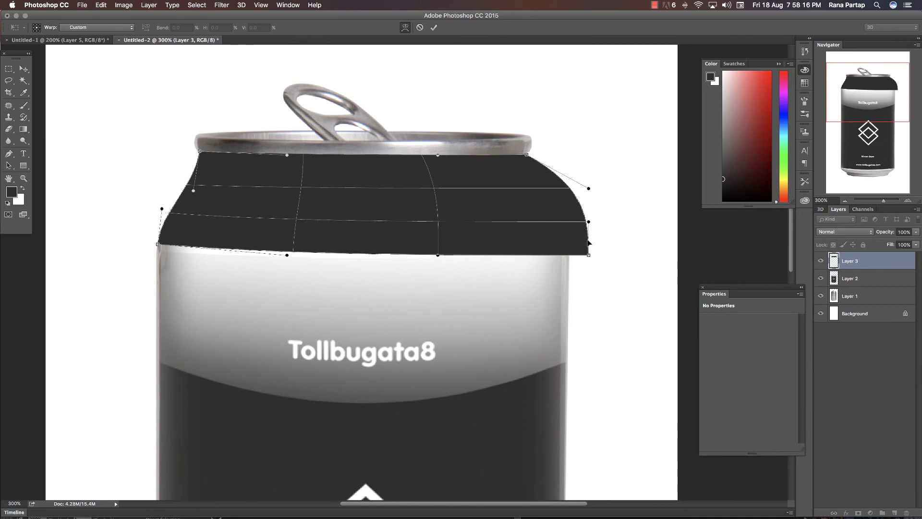
drag(589, 255, 552, 221)
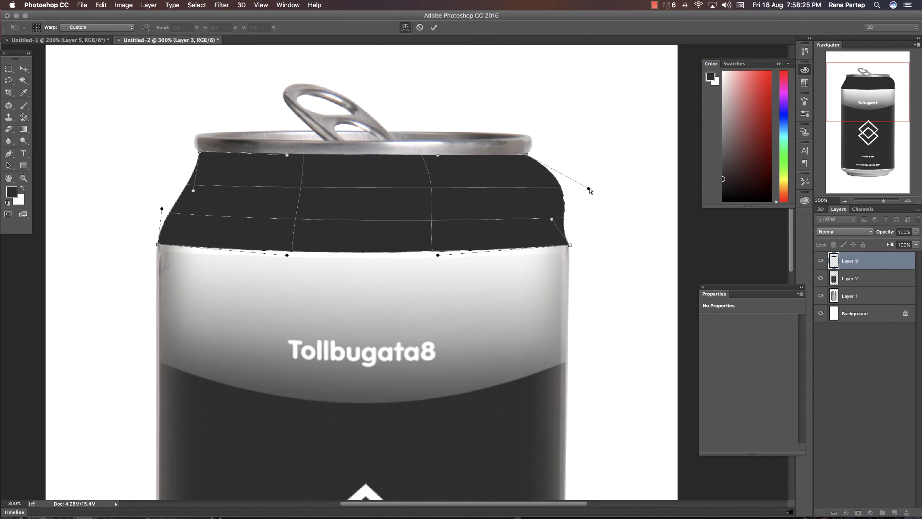
mouse_move(589, 188)
mouse_down()
mouse_move(540, 190)
mouse_move(560, 212)
mouse_move(539, 194)
mouse_up()
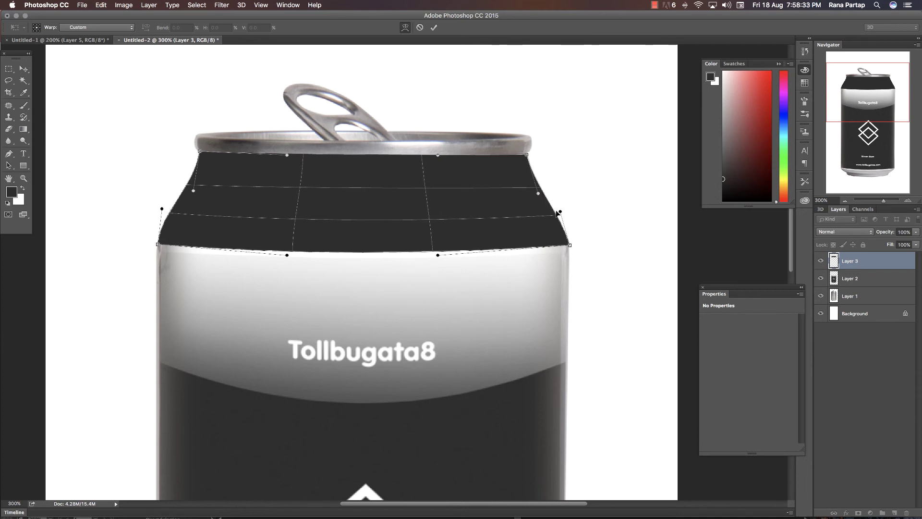
drag(538, 194, 562, 208)
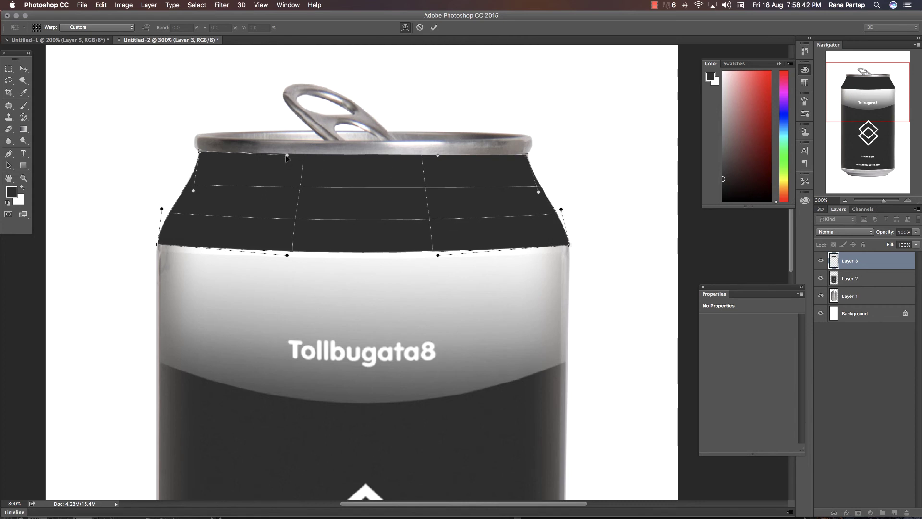
- Adjust the curves of the band's top and bottom edges and apply the warp
drag(287, 156, 288, 164)
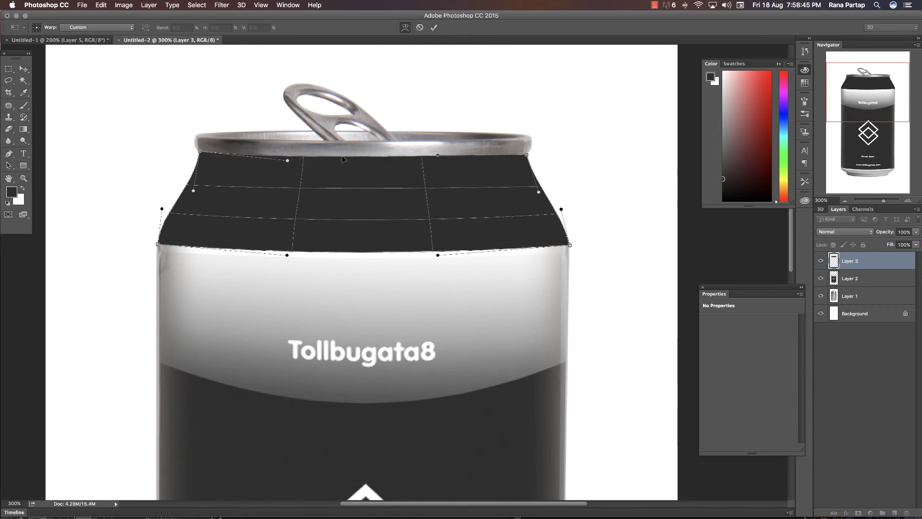
drag(442, 156, 437, 158)
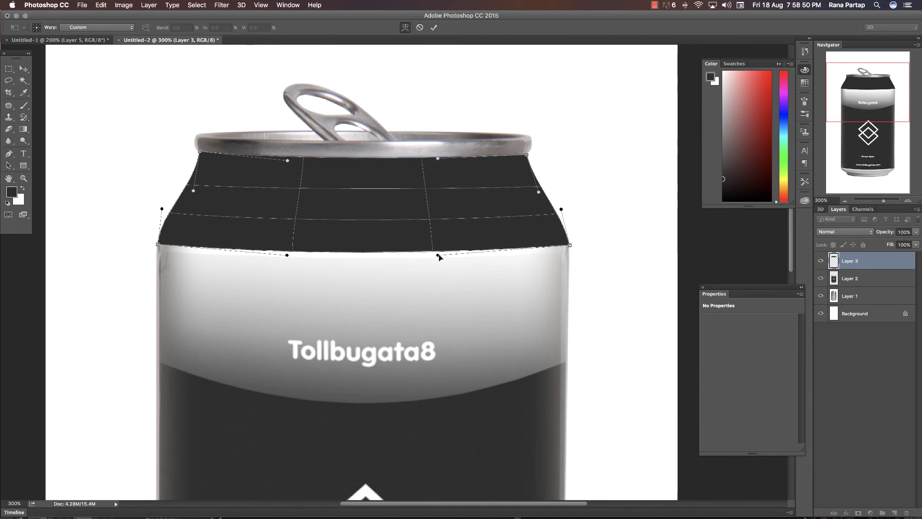
drag(439, 255, 439, 251)
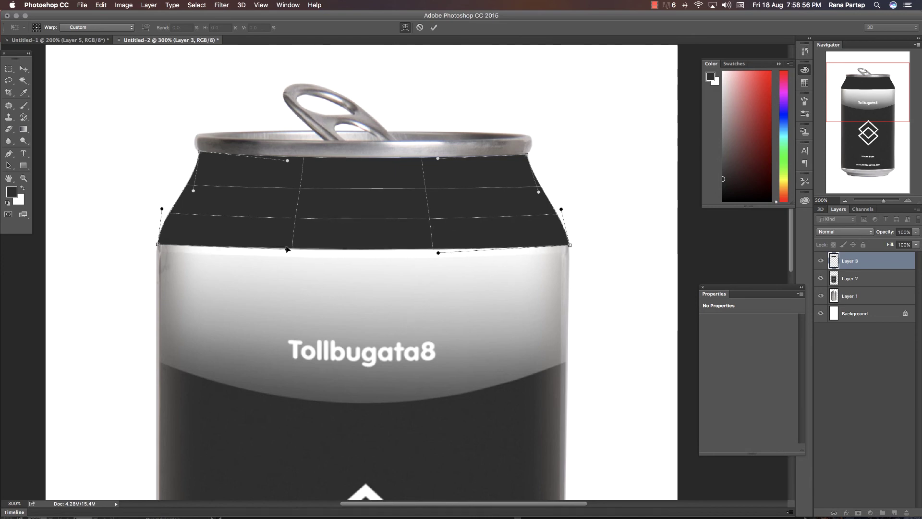
drag(288, 256, 285, 255)
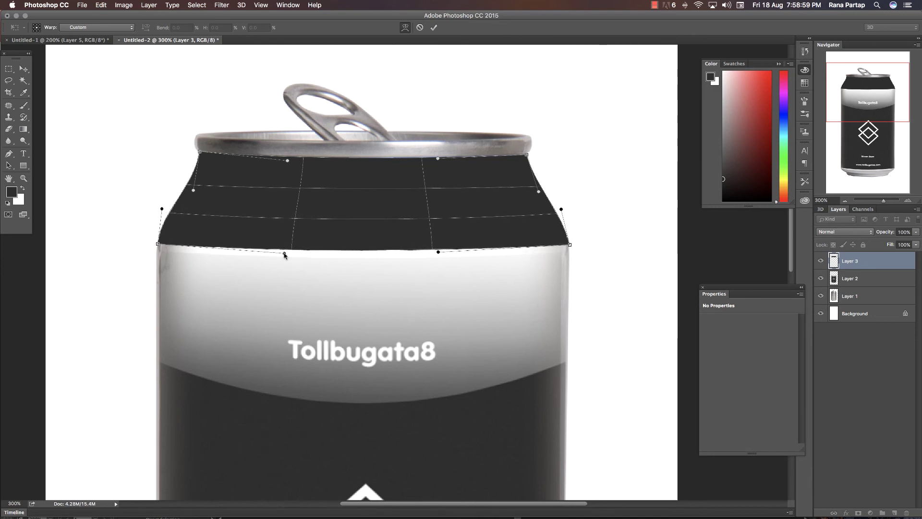
key(Return)
- Zoom in on the Tollbugata8 label area and back out to the whole can
key(z)
key(super+1)
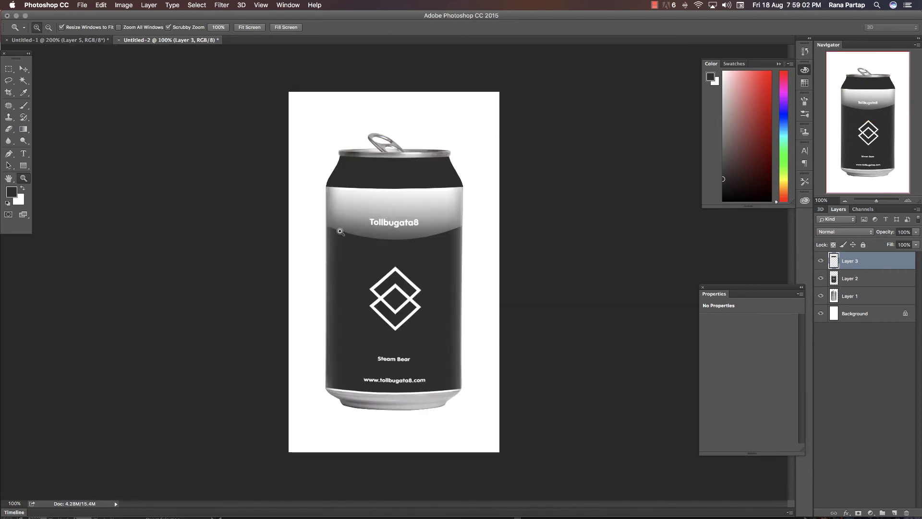
click(374, 225)
alt+click(376, 219)
click(377, 217)
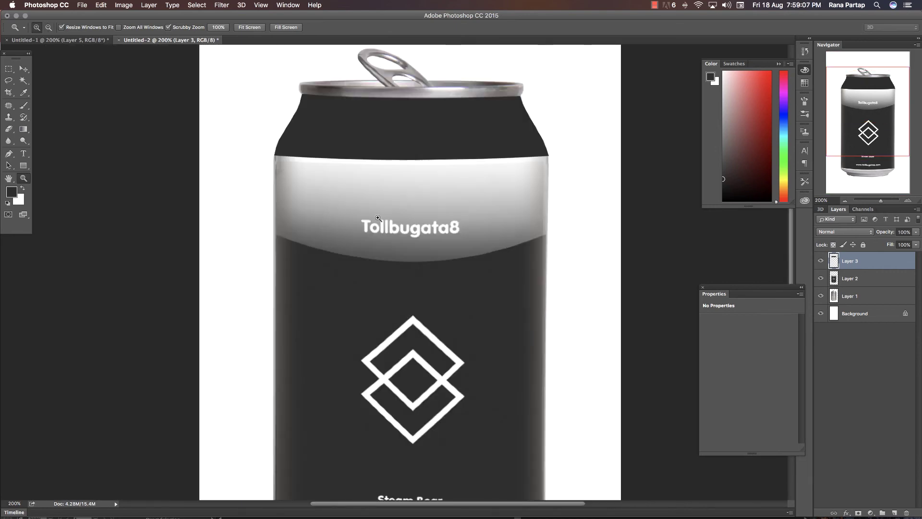
alt+click(377, 218)
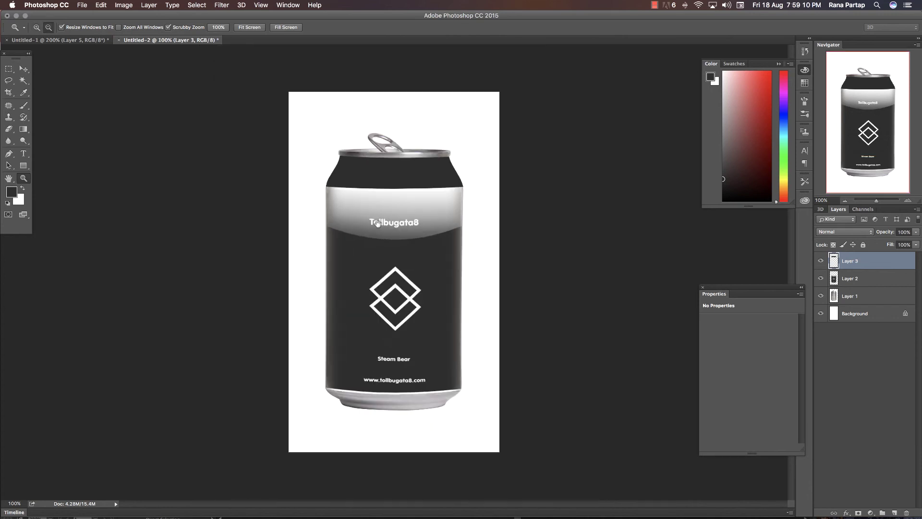
click(24, 69)
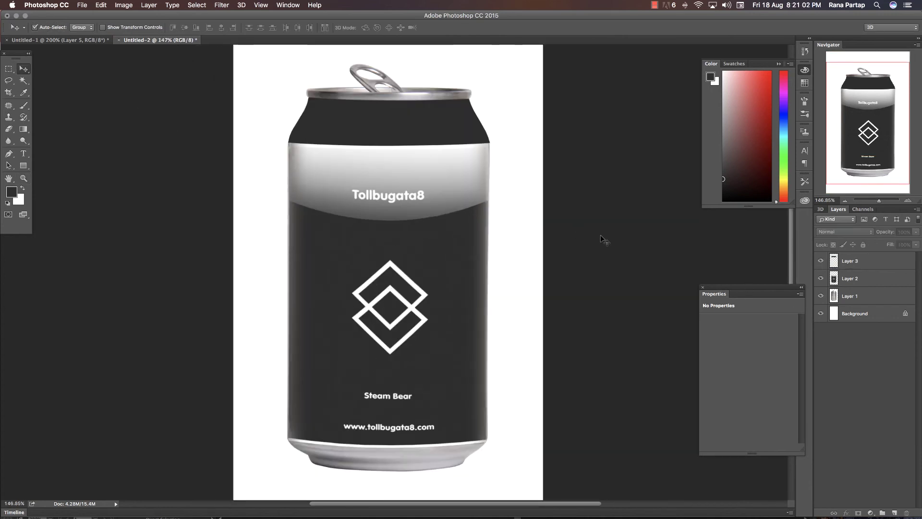
- Compare the can with Layer 1 and Layer 2 toggled, leaving Background hidden
click(821, 297)
click(821, 315)
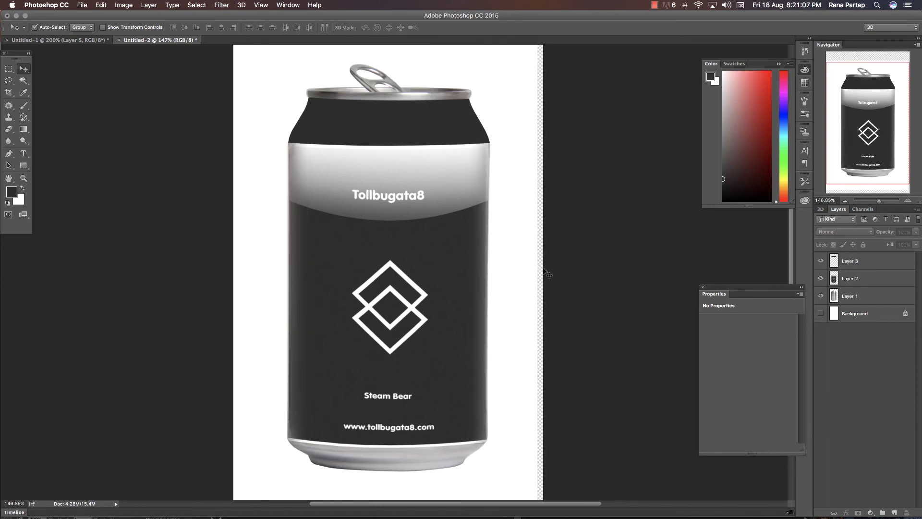
click(834, 298)
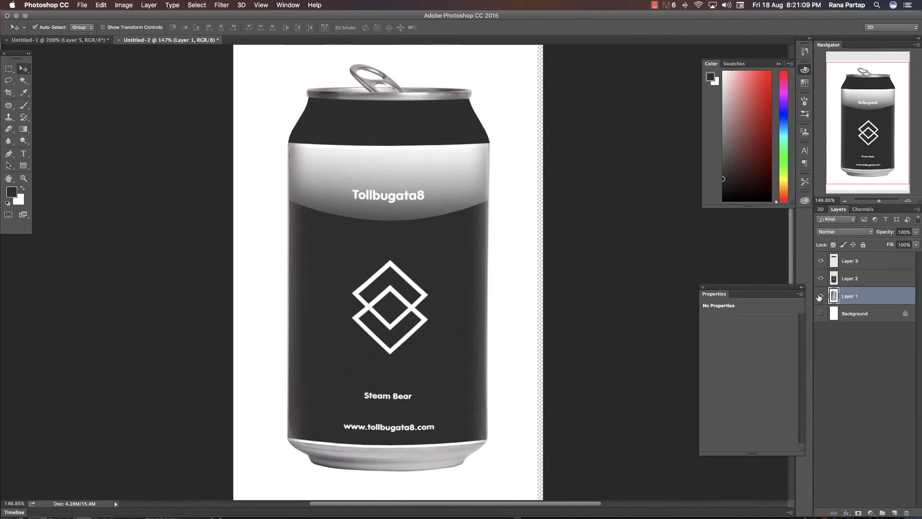
click(821, 296)
click(820, 278)
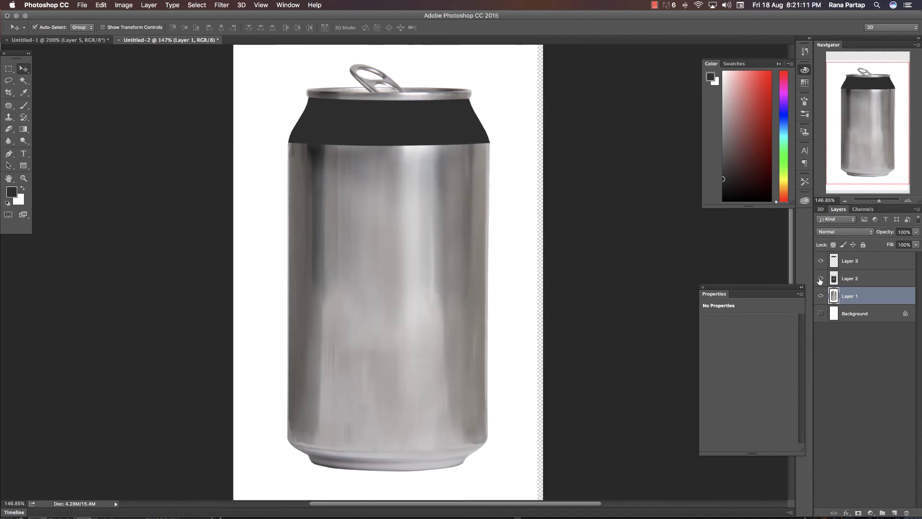
click(821, 279)
click(820, 296)
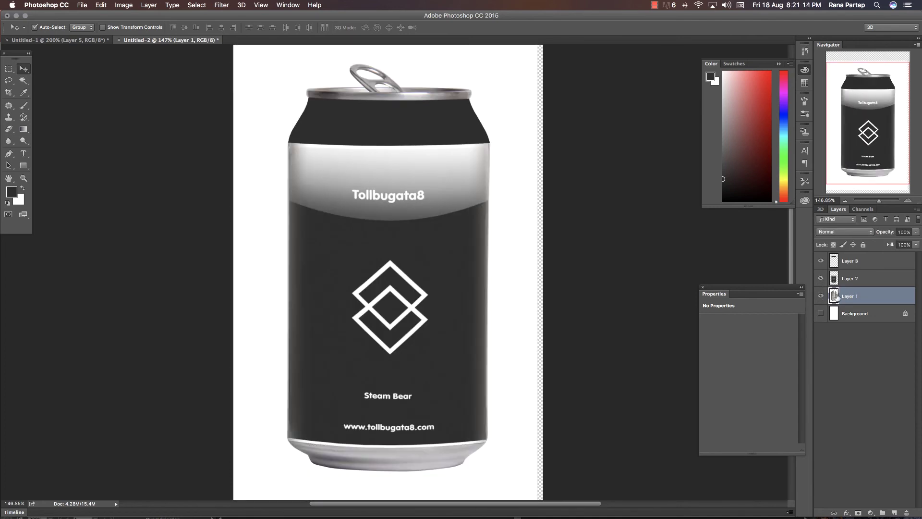
- Select the white surround with the Magic Wand and delete it to transparency
click(24, 81)
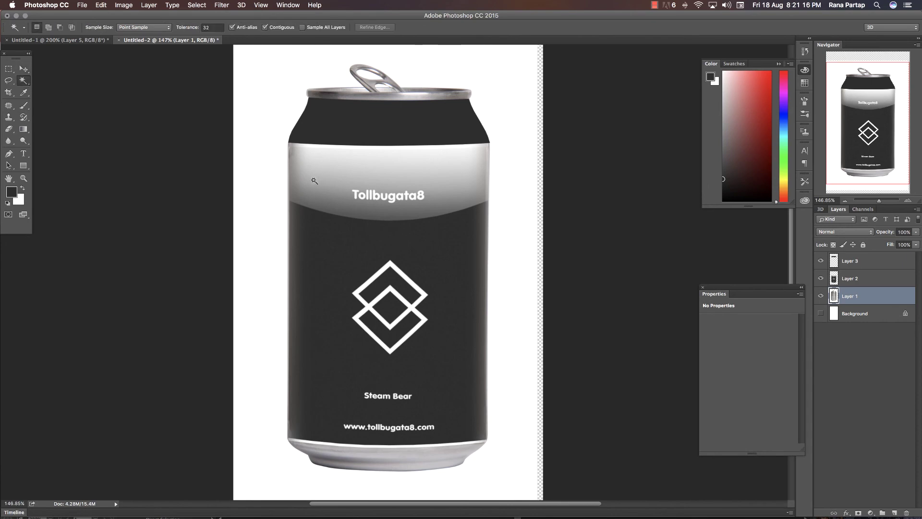
click(268, 185)
key(Delete)
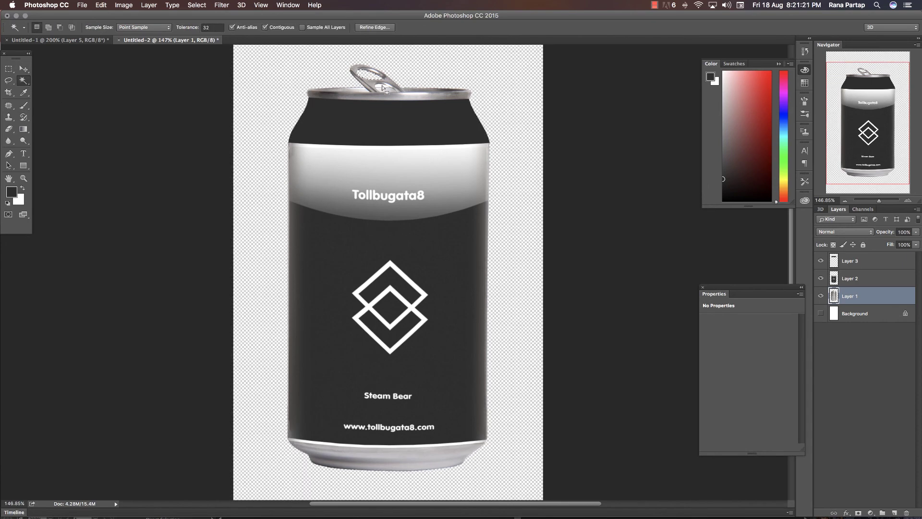
click(24, 70)
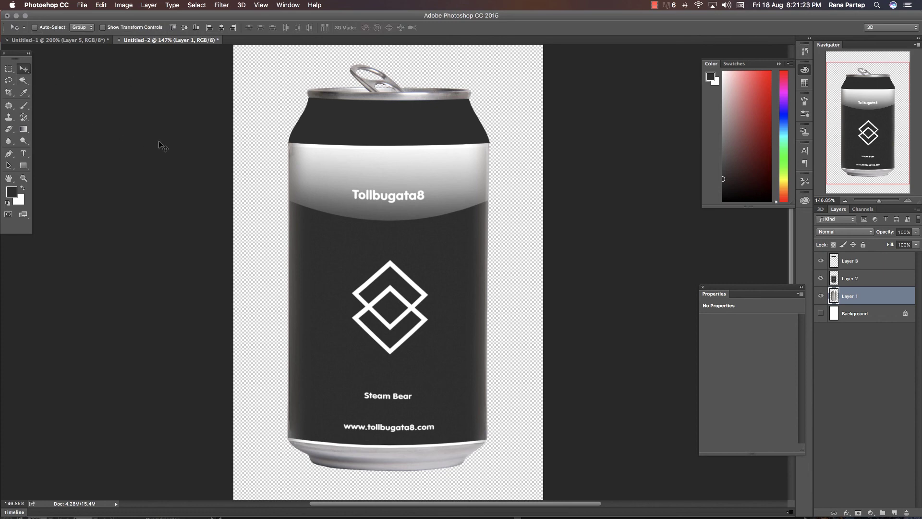
key(super)
- Check the result against the Background layer, keep it hidden, and add Layer 4
click(821, 314)
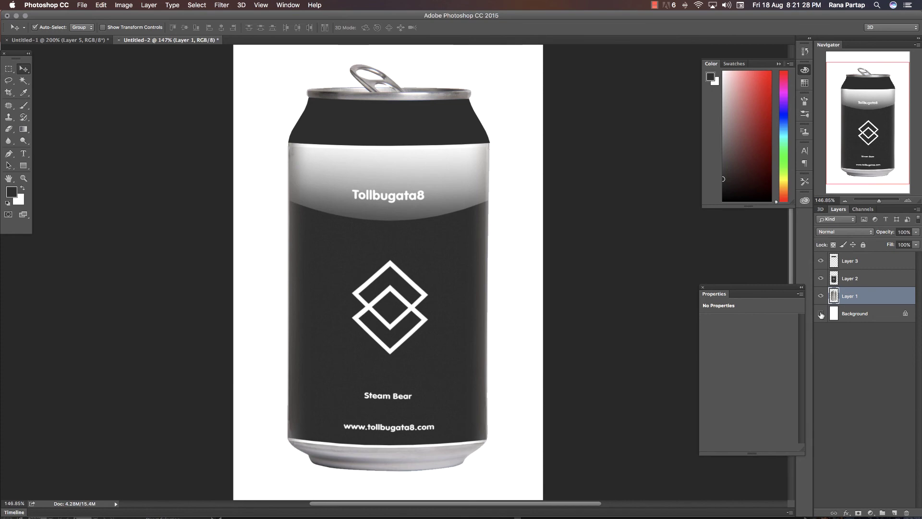
click(822, 315)
click(858, 407)
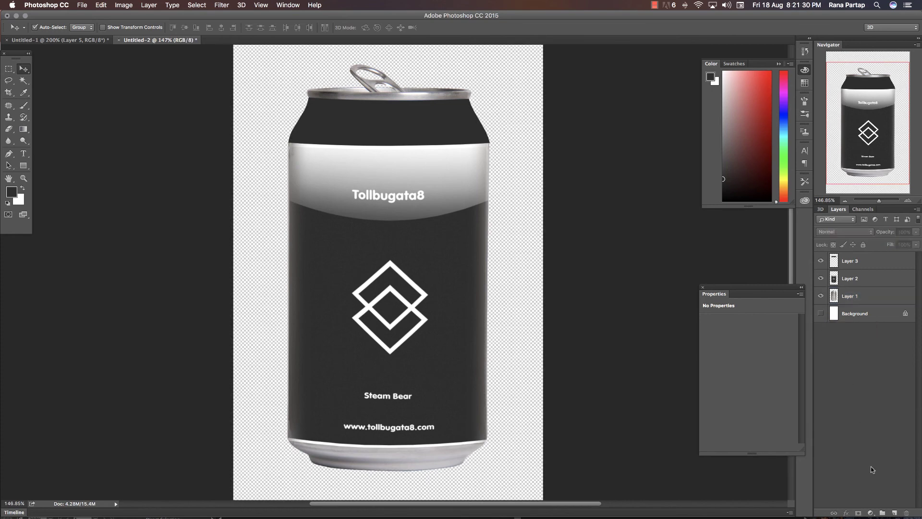
click(896, 512)
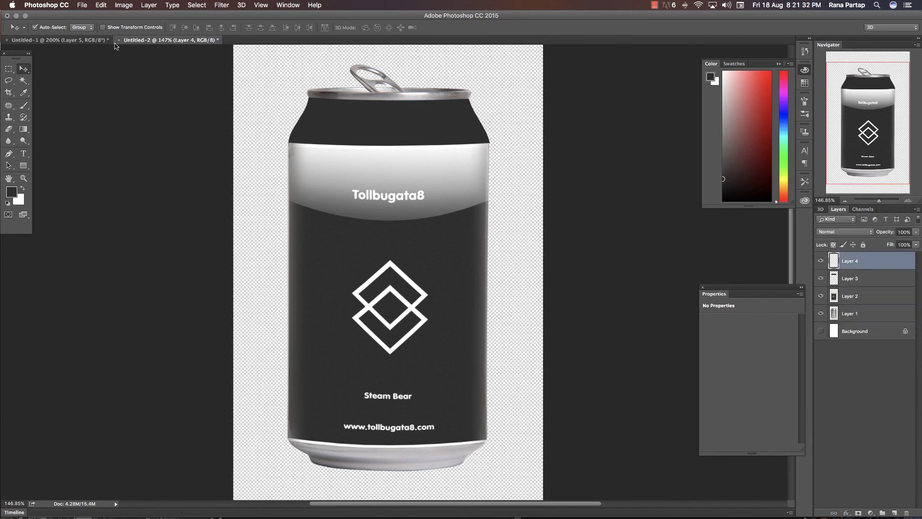
- Stamp a merged copy of all visible layers into Layer 4 with Image > Apply Image
click(123, 4)
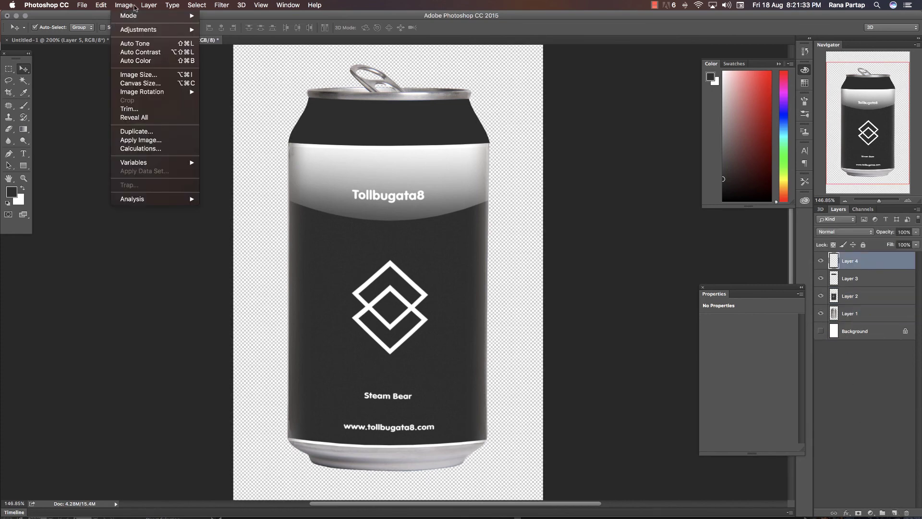
click(140, 141)
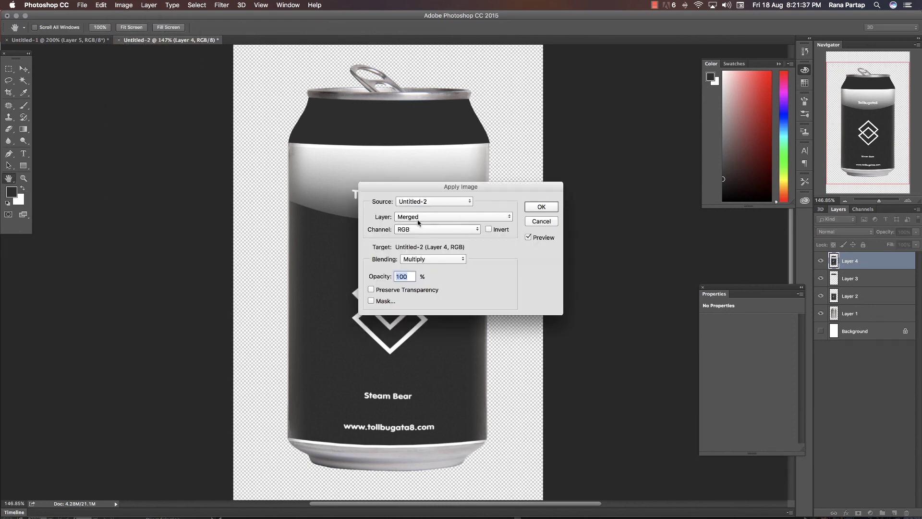
click(546, 207)
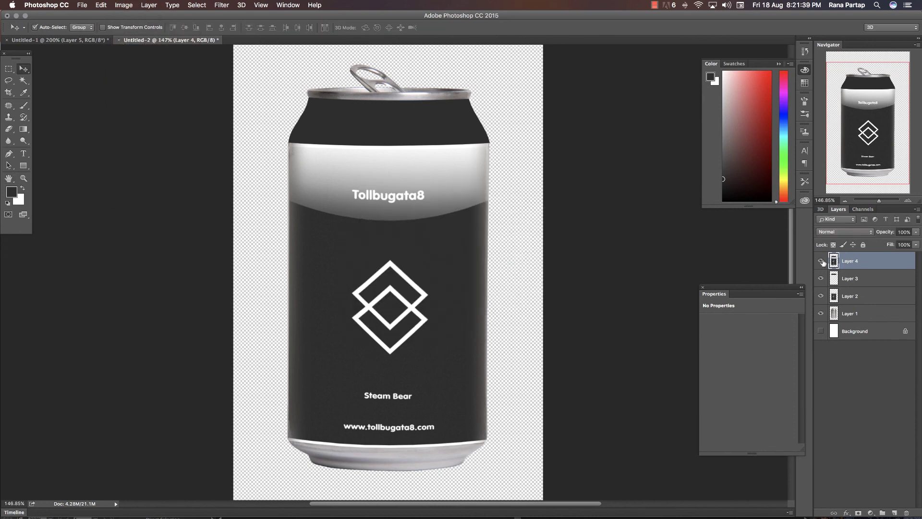
drag(461, 246, 413, 245)
key(ctrl+z)
- Apply a Camera Raw Filter with Shadows -35, Exposure +0.15, Clarity +32 and Blacks -15
click(228, 6)
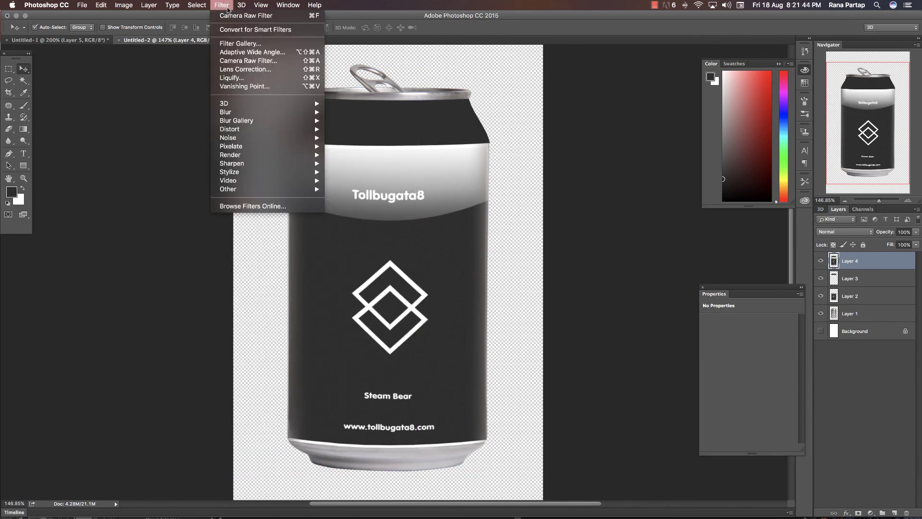
click(236, 60)
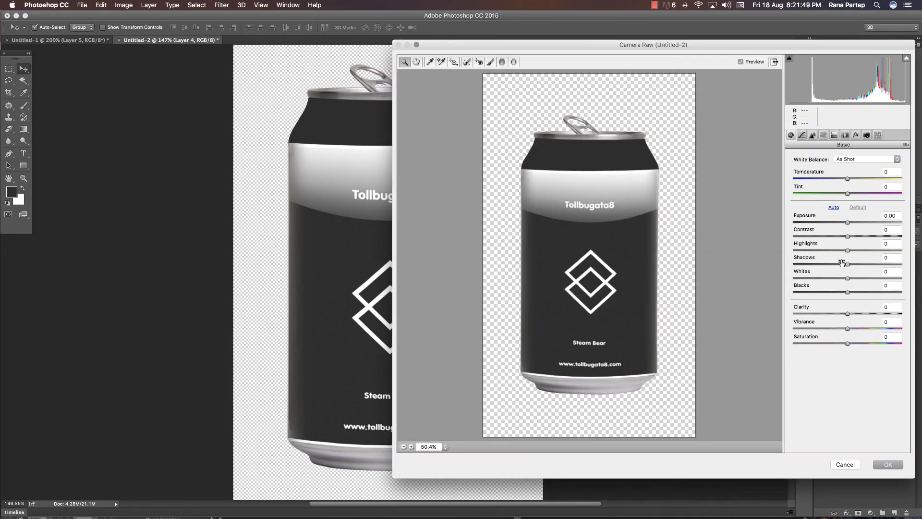
mouse_move(847, 264)
mouse_down()
mouse_move(839, 258)
mouse_move(877, 250)
mouse_move(860, 237)
mouse_up()
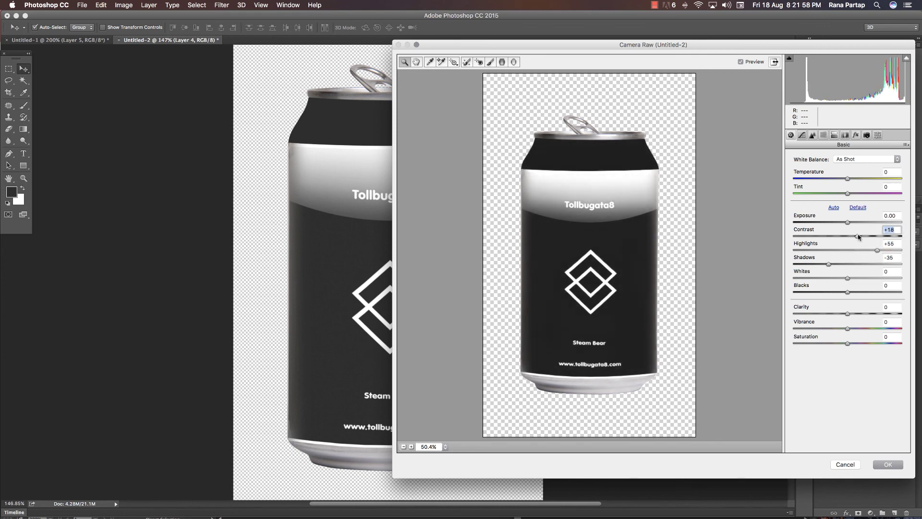
click(847, 223)
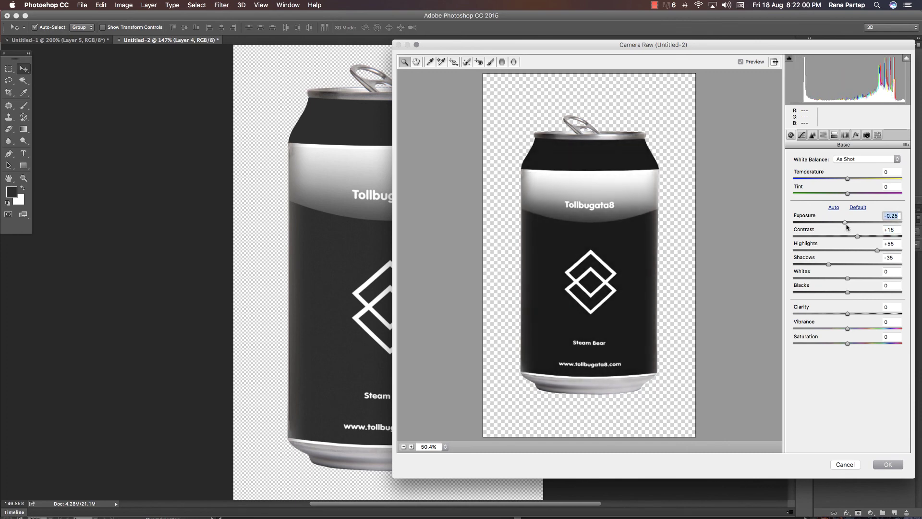
drag(848, 225, 850, 225)
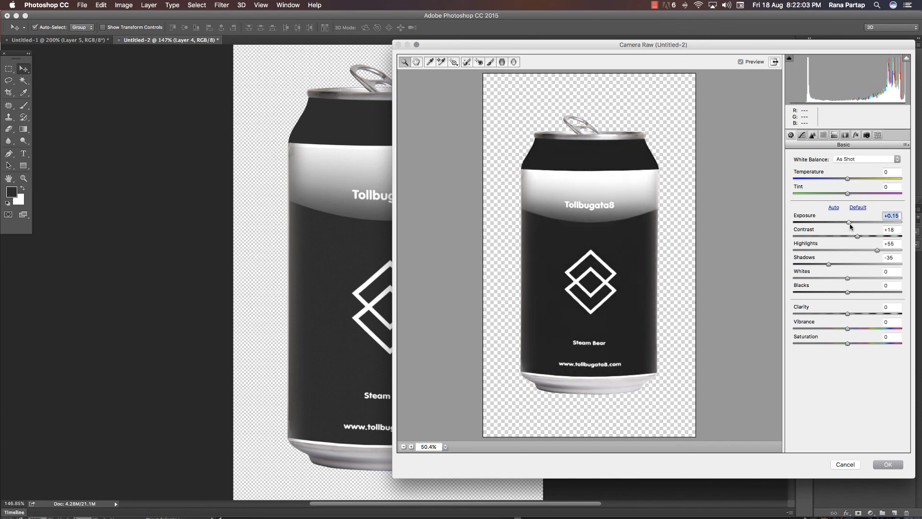
drag(849, 315, 879, 314)
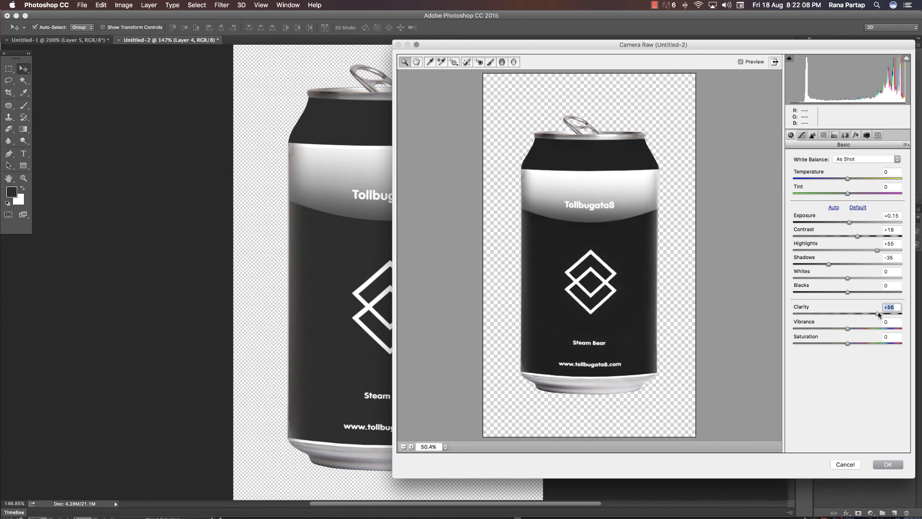
drag(876, 315, 866, 315)
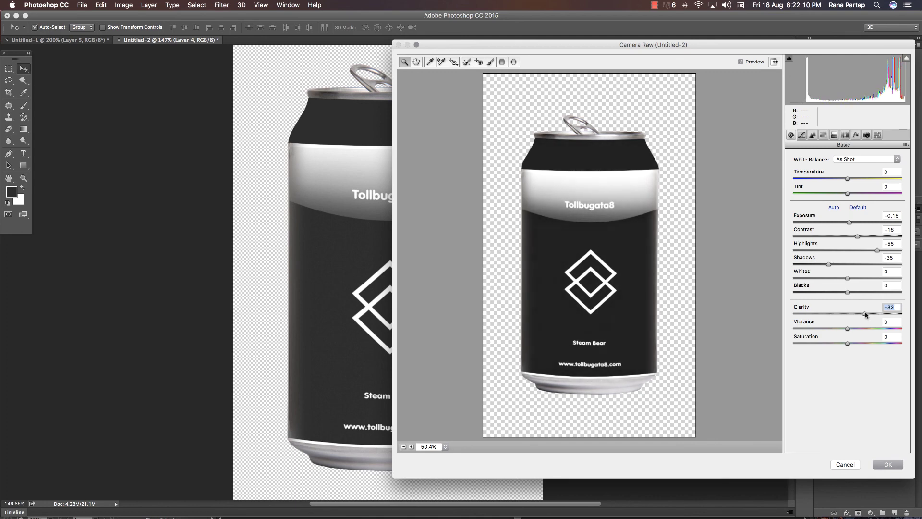
click(846, 292)
drag(836, 291, 840, 291)
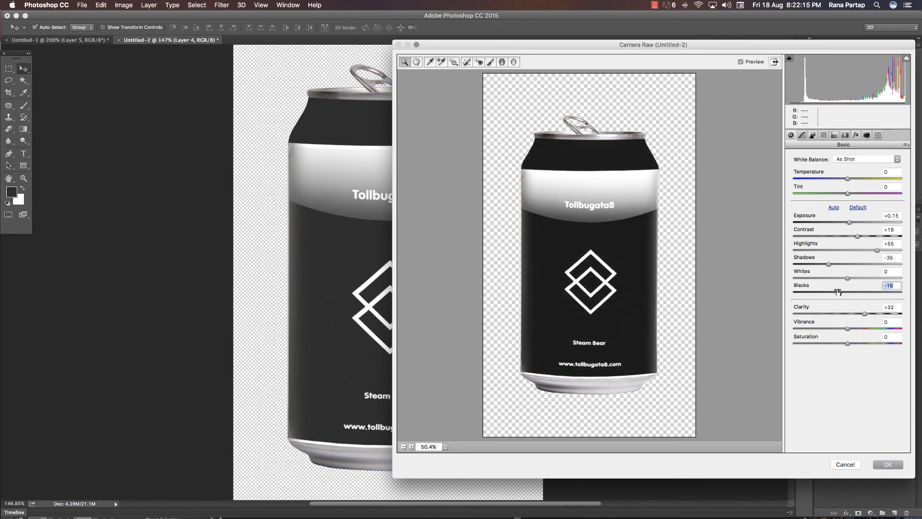
click(885, 464)
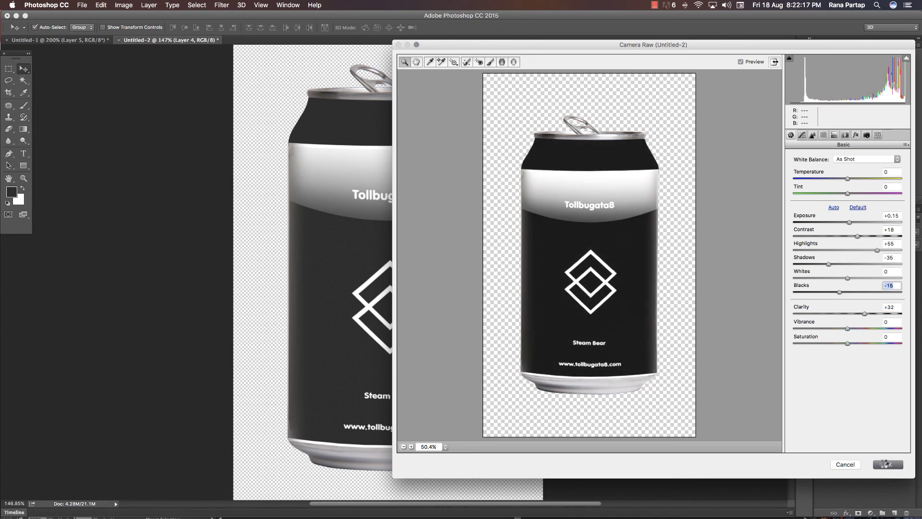